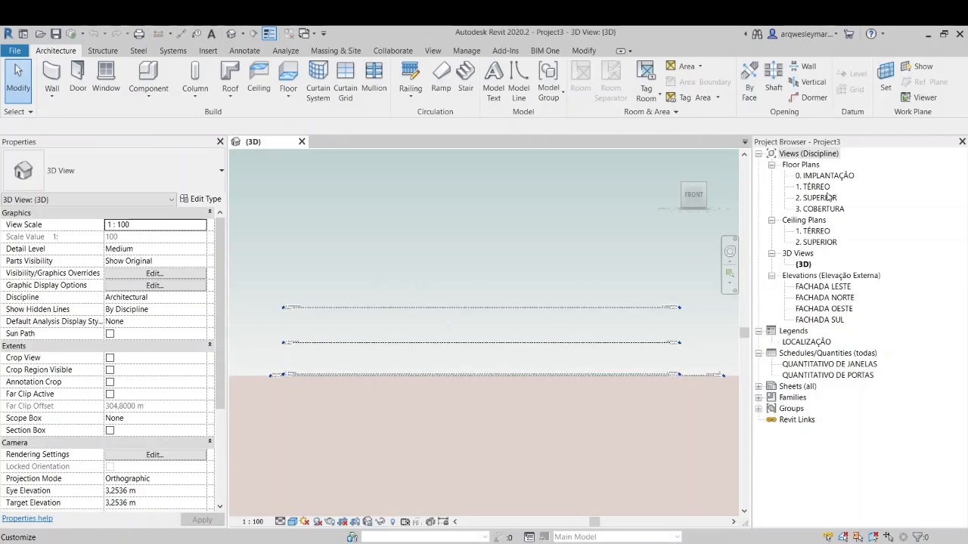
Open the 0. IMPLANTAÇÃO floor plan and choose Topografo Final São Jose Tetrix_AULA REVIT.dwg from the AULAS TETRIX folder for CAD import.
{"action": "left_click", "coordinate": [832, 176]}
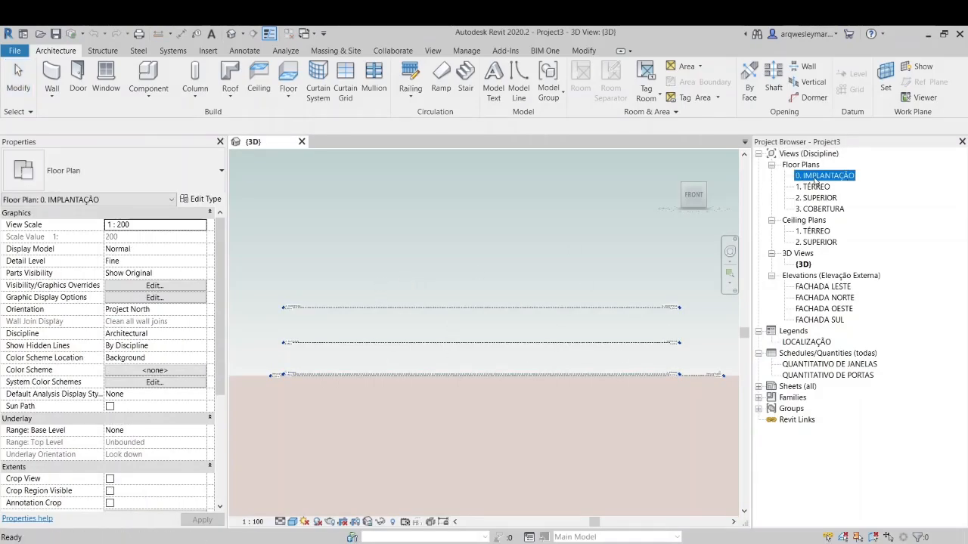
{"action": "double_click", "coordinate": [817, 177]}
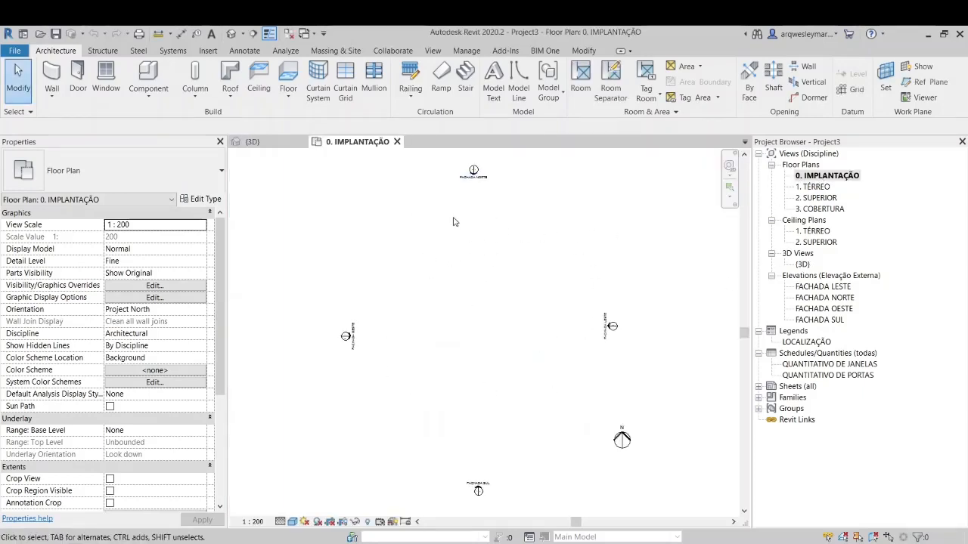
{"action": "left_click", "coordinate": [203, 52]}
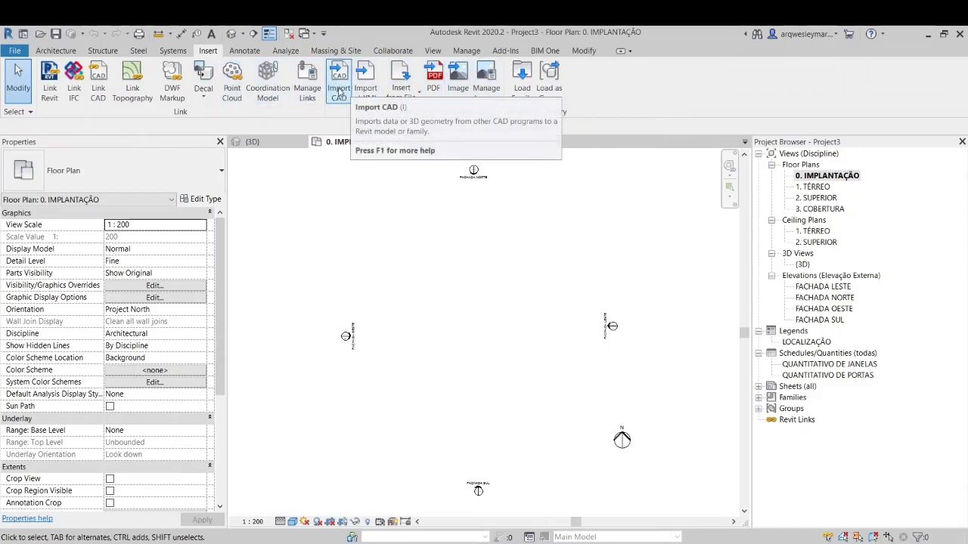
{"action": "left_click", "coordinate": [339, 92]}
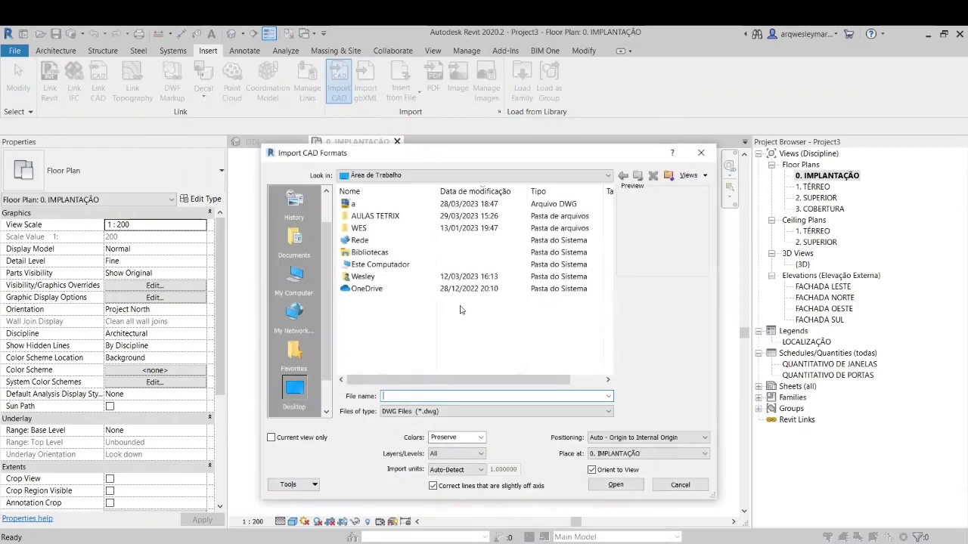
{"action": "double_click", "coordinate": [396, 217]}
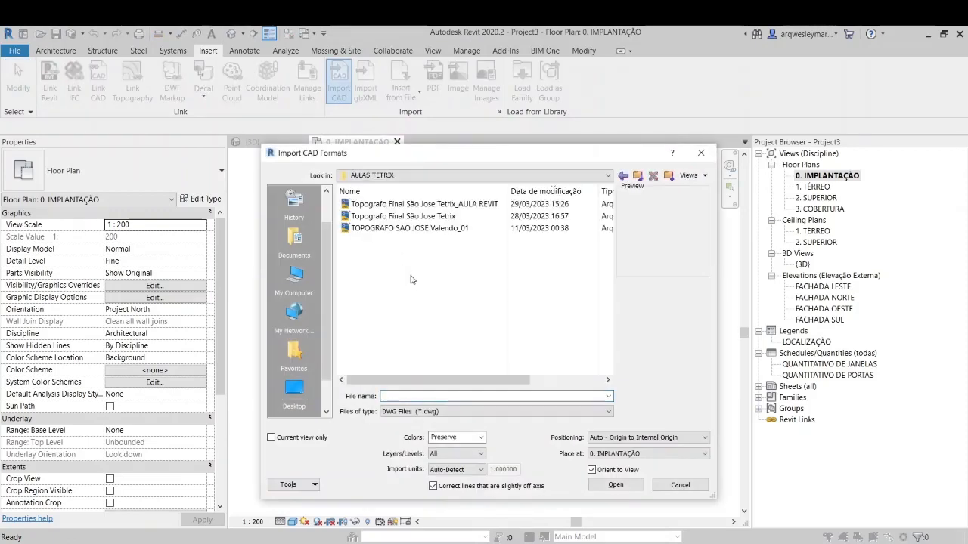
{"action": "left_click", "coordinate": [463, 206]}
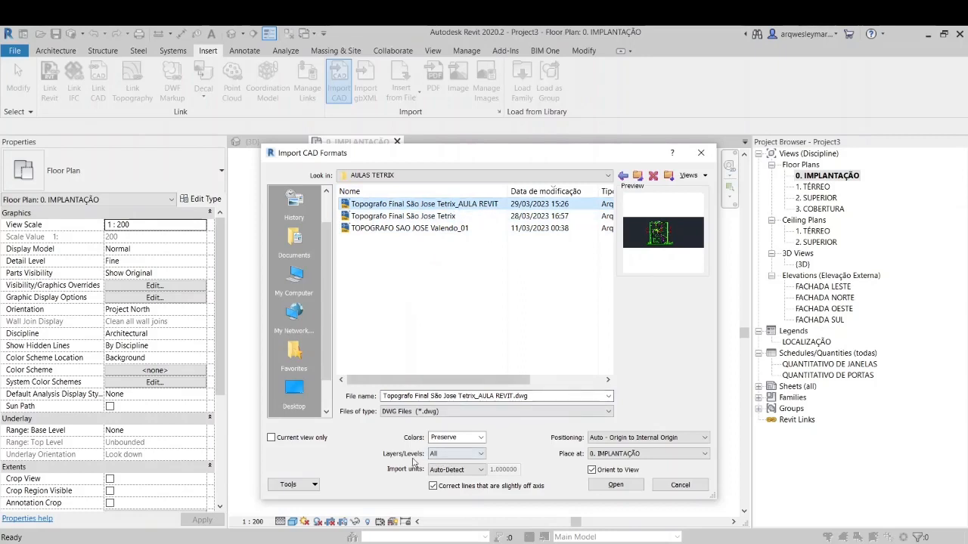
Import the drawing in meters with off-axis line correction off and Manual - Center positioning, placing it midway between the four elevation markers.
{"action": "left_click", "coordinate": [453, 469]}
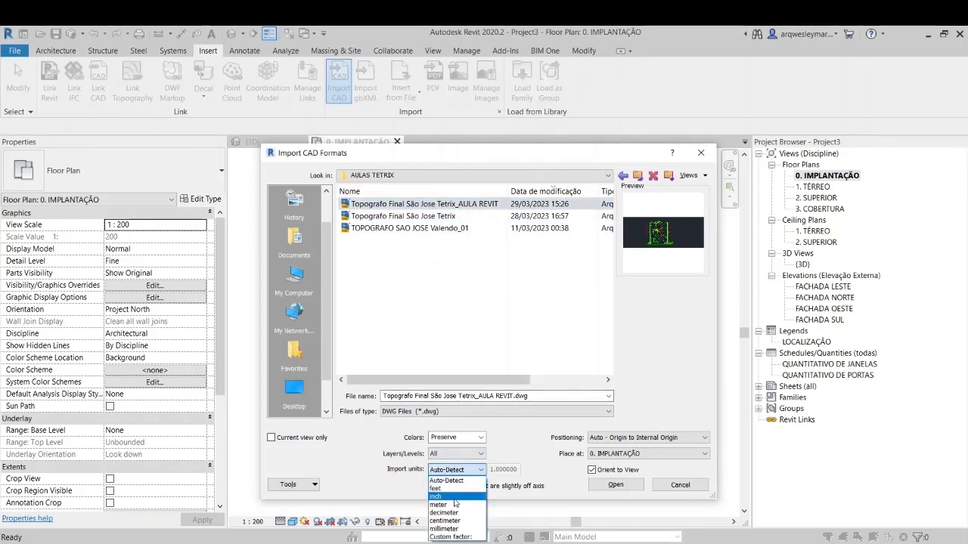
{"action": "left_click", "coordinate": [443, 504]}
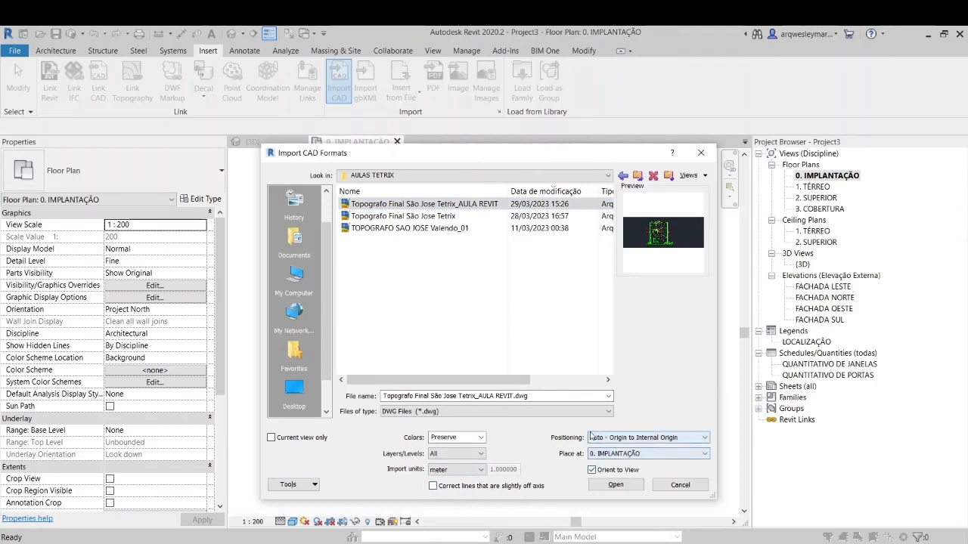
{"action": "left_click", "coordinate": [611, 442]}
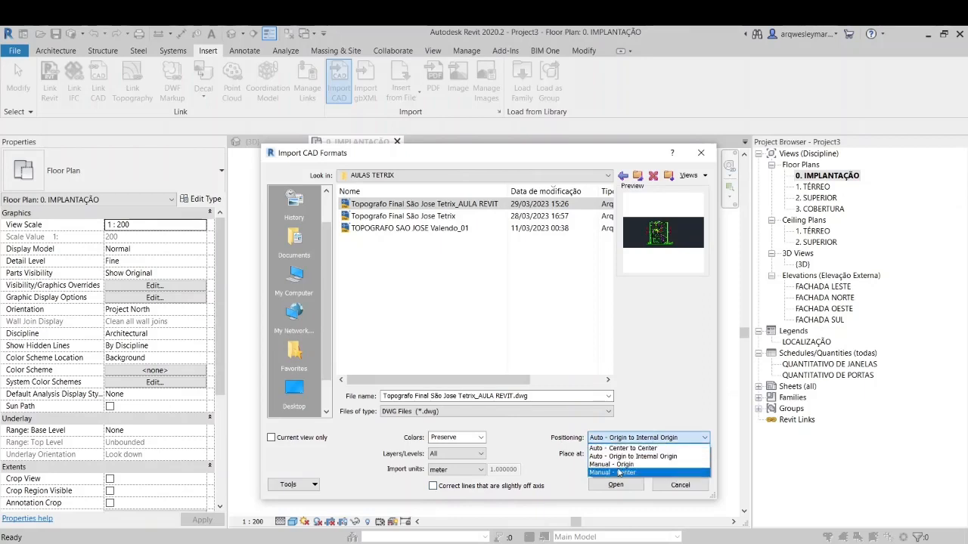
{"action": "left_click", "coordinate": [619, 473]}
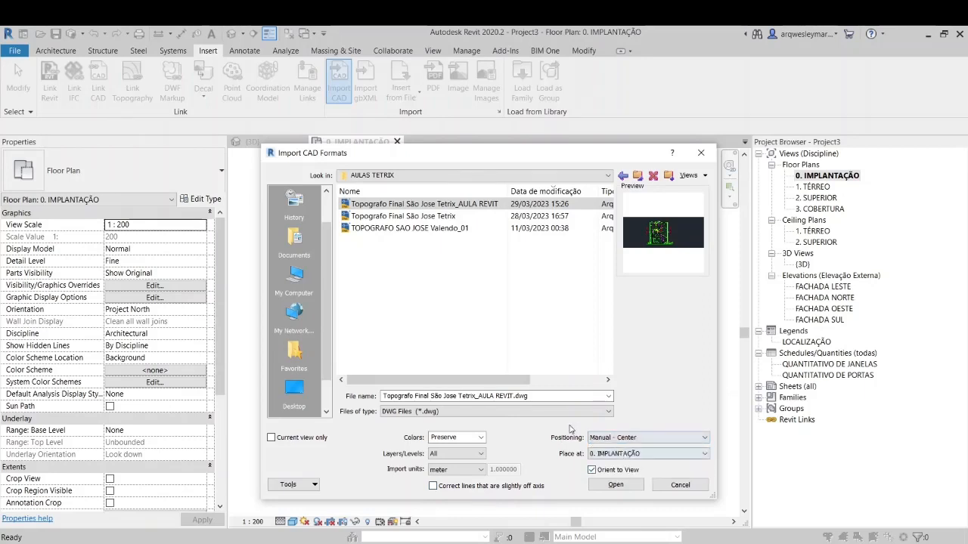
{"action": "left_click", "coordinate": [603, 486]}
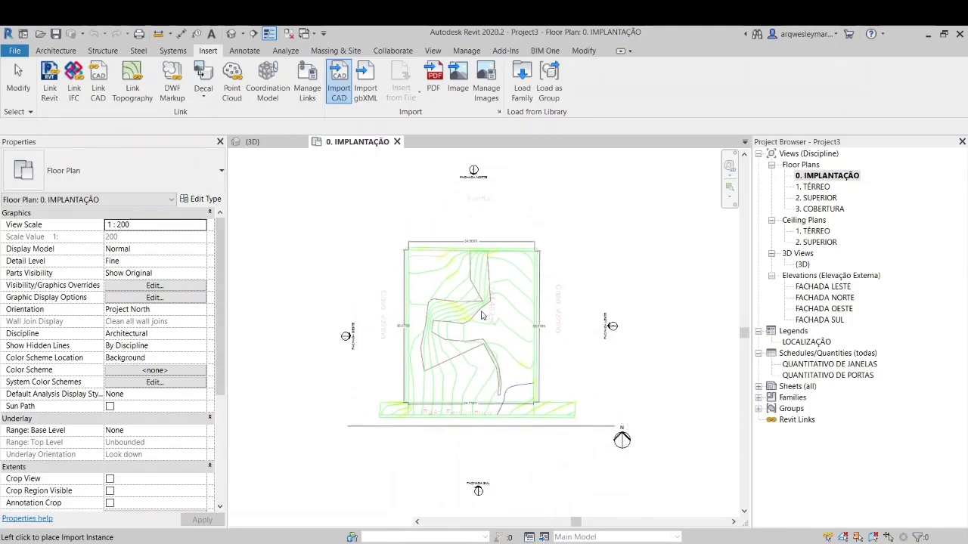
{"action": "left_click", "coordinate": [484, 304]}
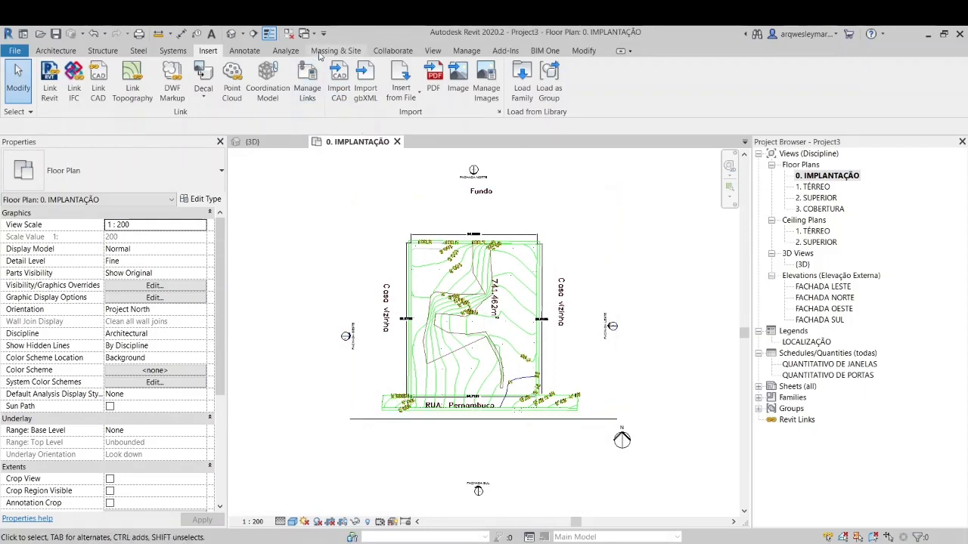
Create a toposurface from the imported site drawing, taking points only from the CN-CURVAS-M layer.
{"action": "left_click", "coordinate": [325, 51]}
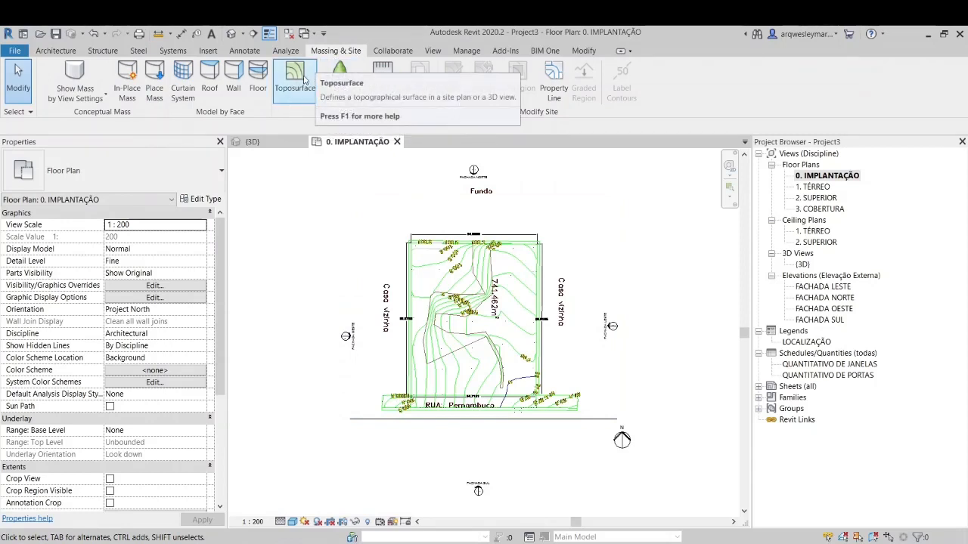
{"action": "left_click", "coordinate": [296, 76]}
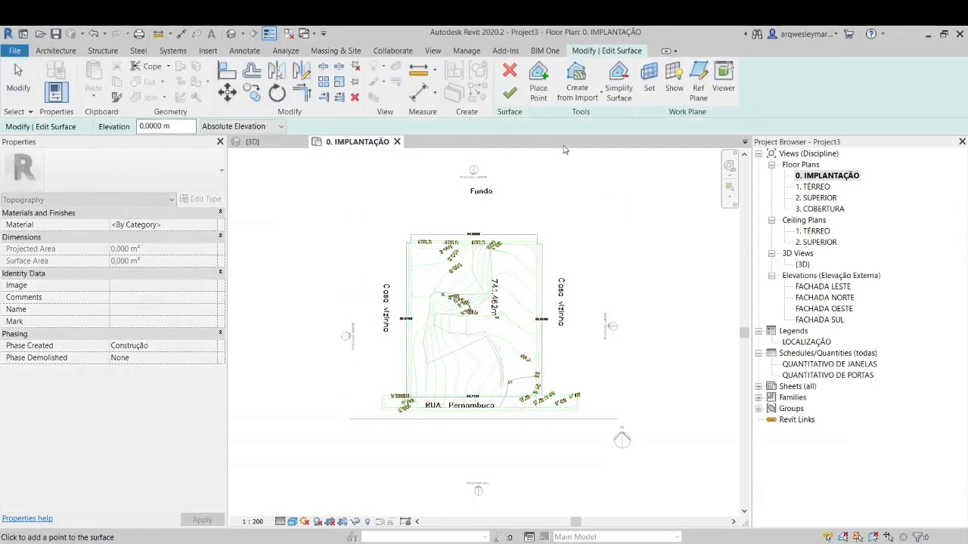
{"action": "left_click", "coordinate": [595, 98]}
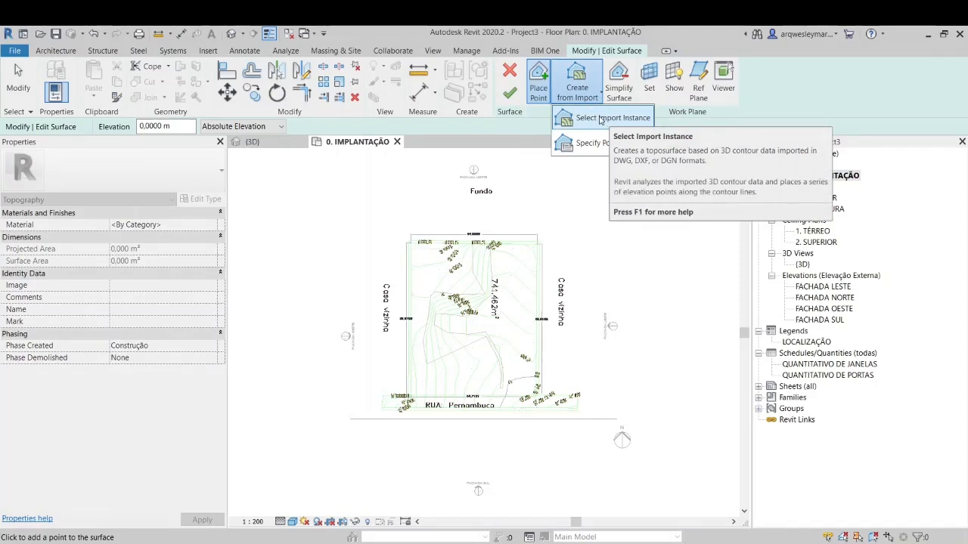
{"action": "left_click", "coordinate": [602, 119]}
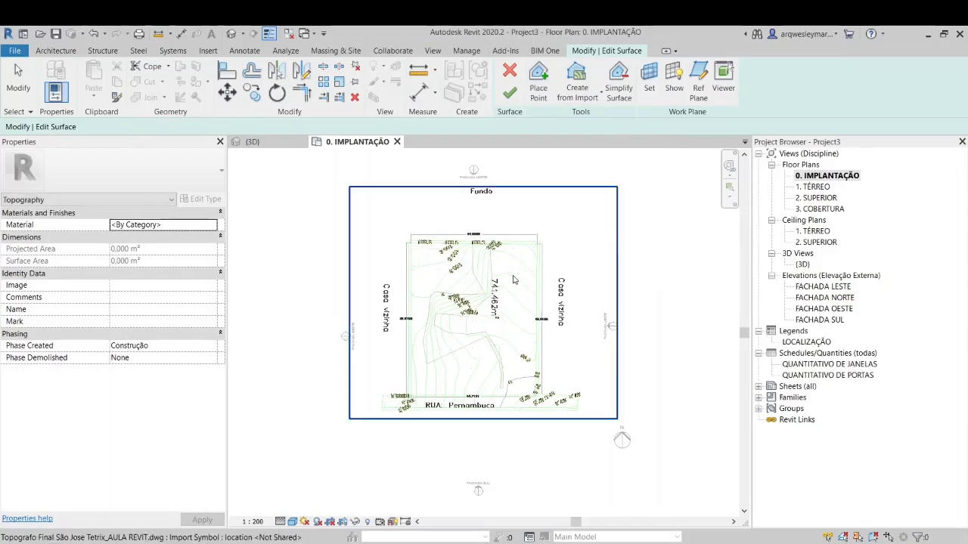
{"action": "left_click", "coordinate": [488, 273]}
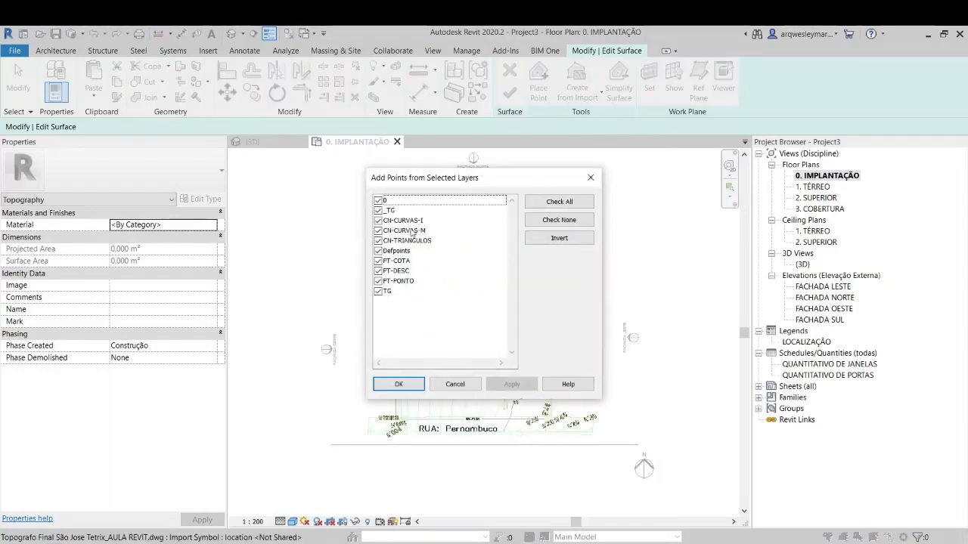
{"action": "left_click", "coordinate": [558, 221]}
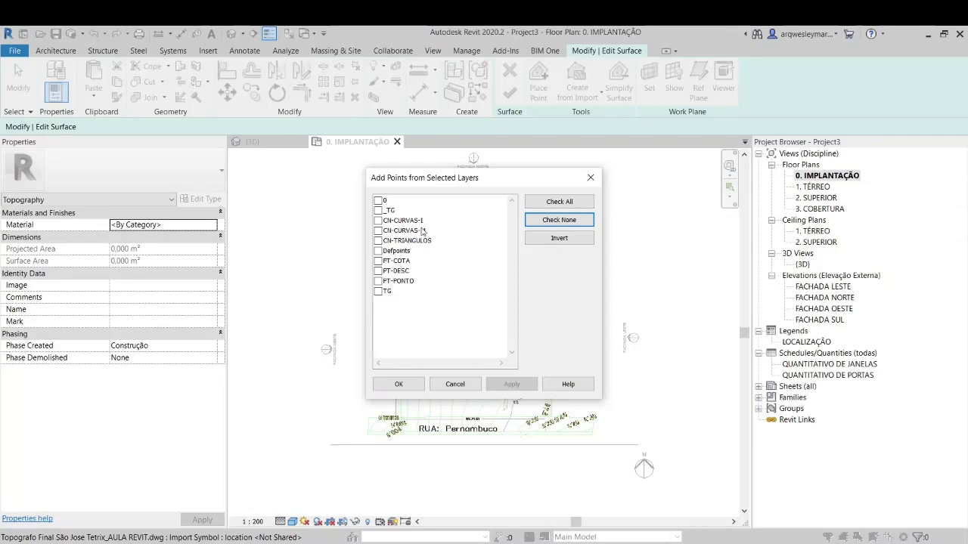
{"action": "left_click", "coordinate": [379, 231]}
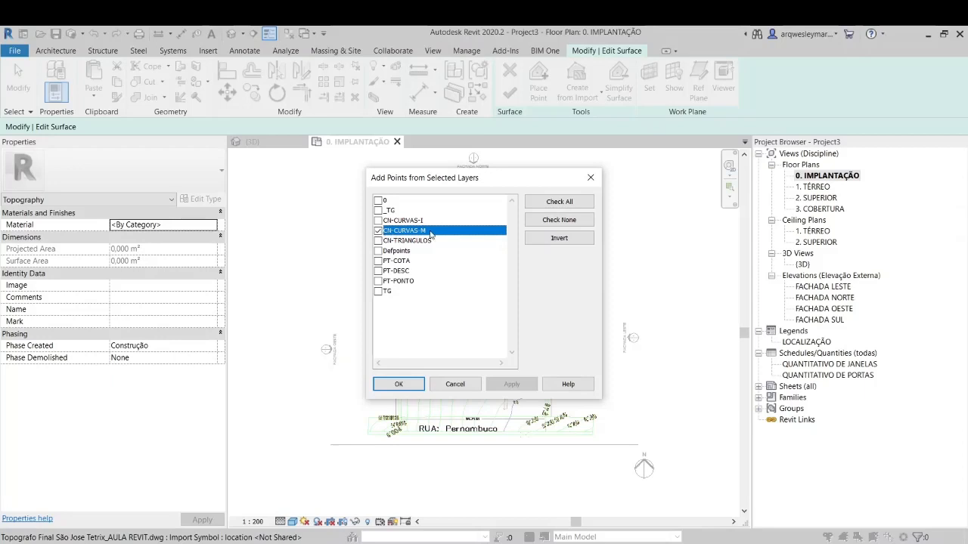
{"action": "left_click", "coordinate": [398, 384]}
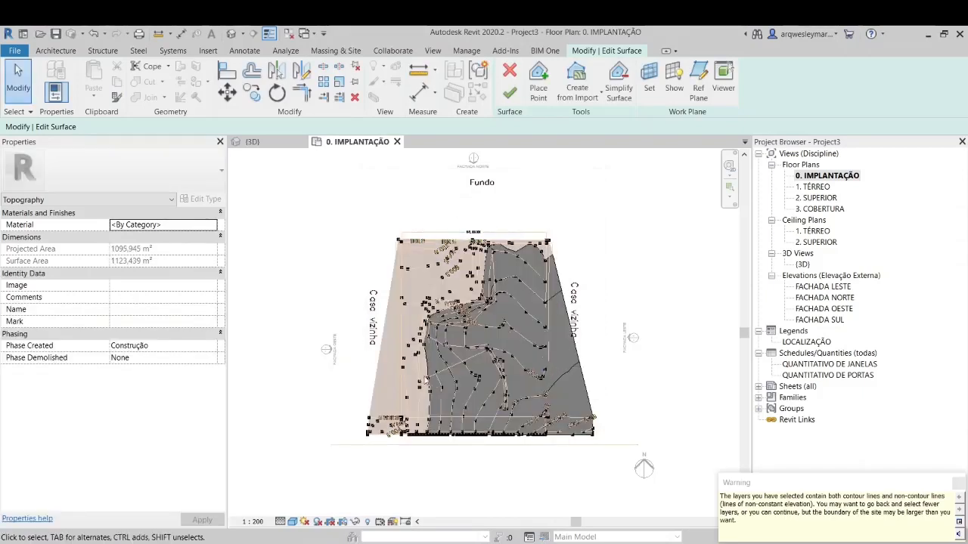
{"action": "left_click", "coordinate": [511, 91]}
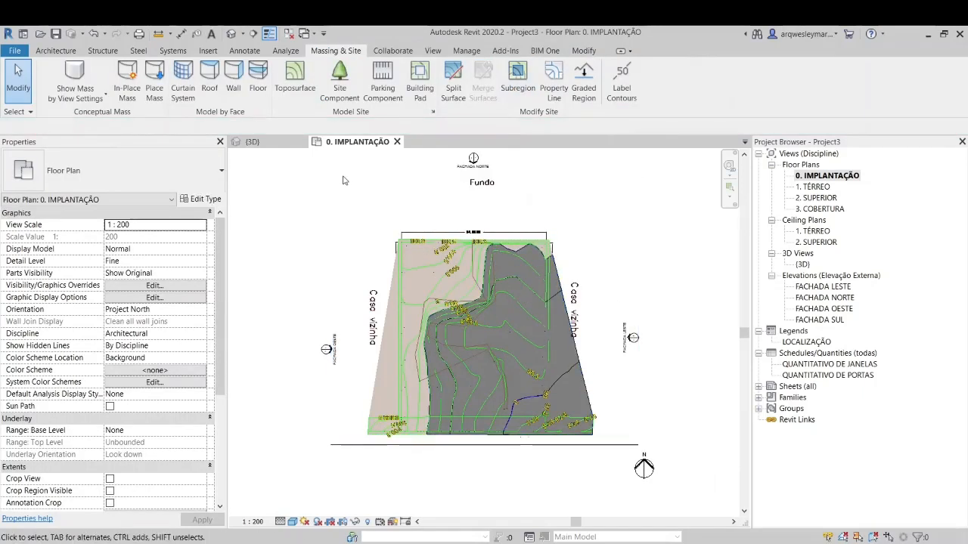
Examine the new toposurface in the 3D view and in the 0. IMPLANTAÇÃO floor plan.
{"action": "left_click", "coordinate": [261, 143]}
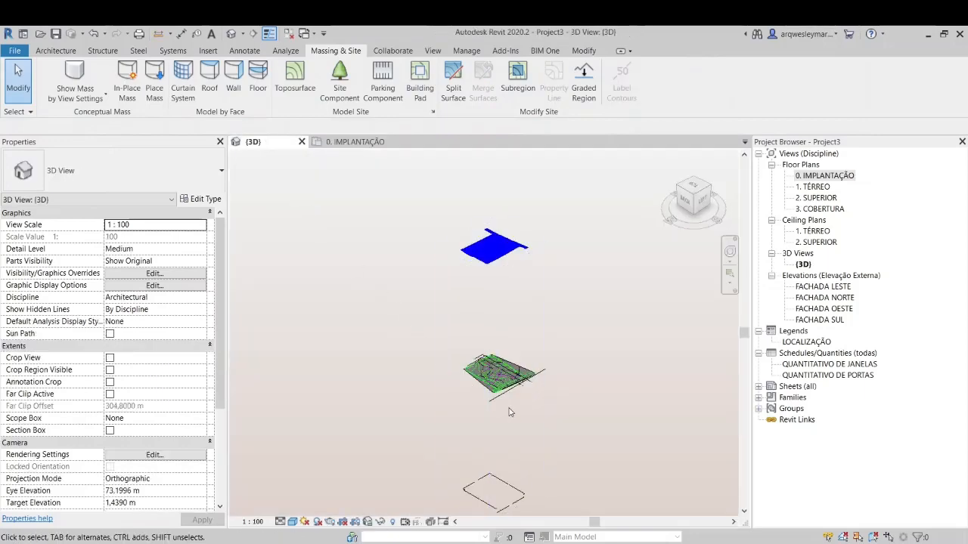
{"action": "scroll", "coordinate": [446, 332], "scroll_direction": "up", "scroll_amount": 4}
{"action": "scroll", "coordinate": [447, 333], "scroll_direction": "up", "scroll_amount": 3}
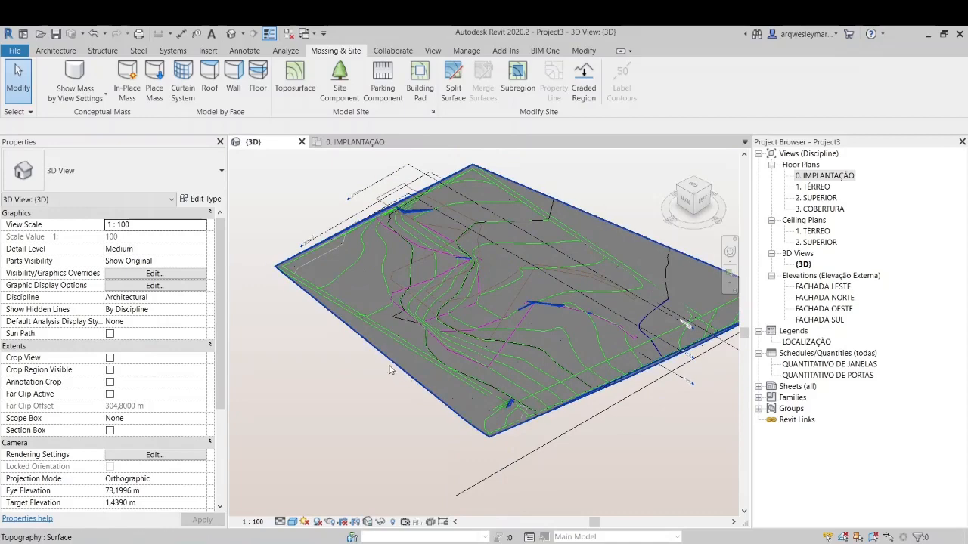
{"action": "left_click", "coordinate": [350, 142]}
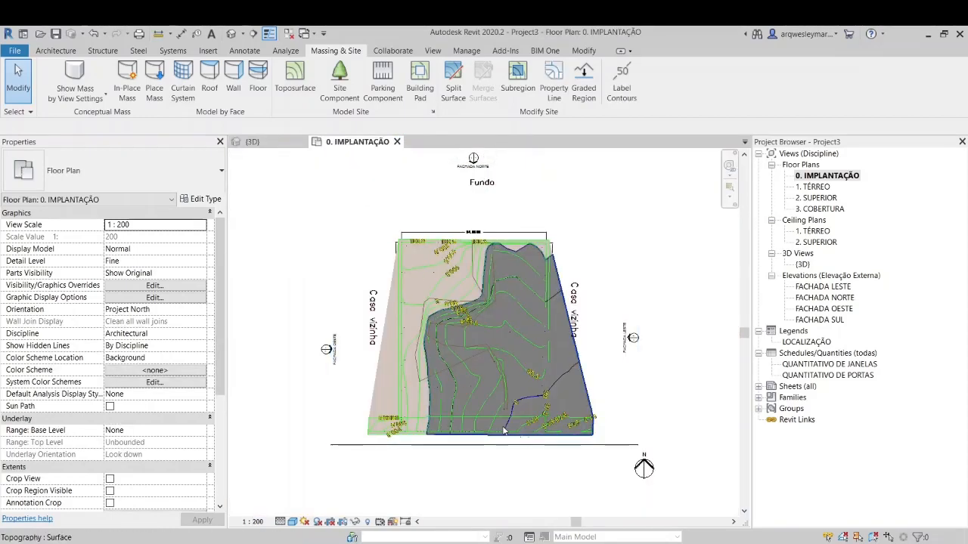
{"action": "scroll", "coordinate": [504, 430], "scroll_direction": "down", "scroll_amount": 1}
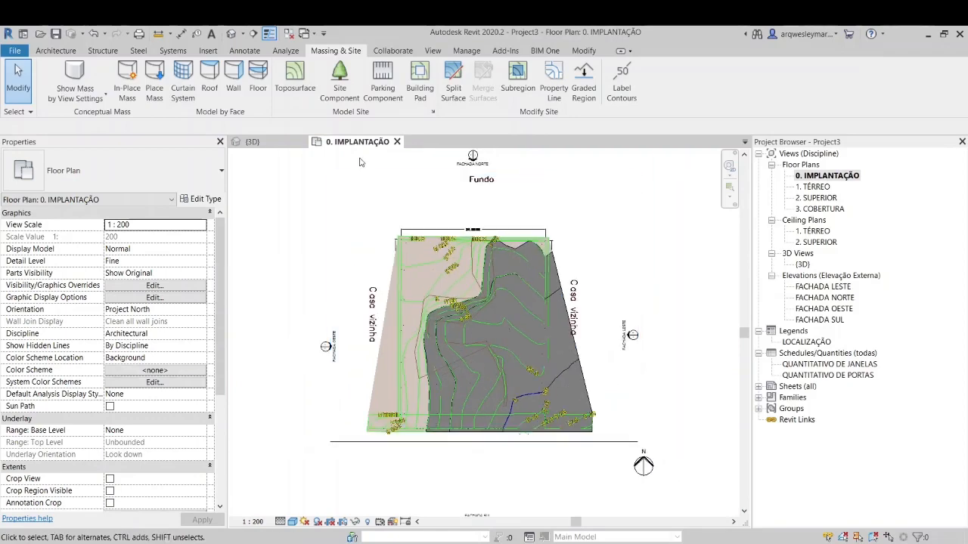
Turn on the section box in the 3D view.
{"action": "left_click", "coordinate": [278, 145]}
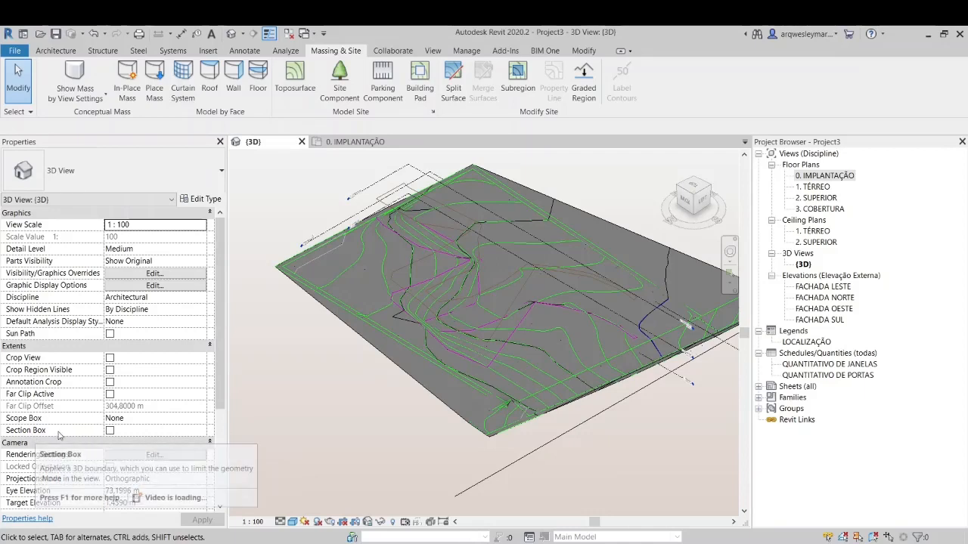
{"action": "left_click", "coordinate": [109, 430]}
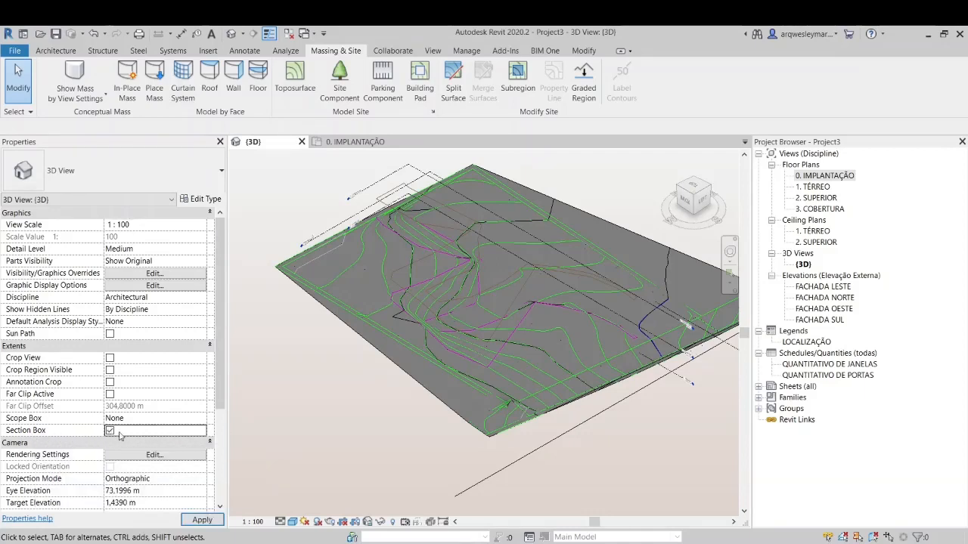
{"action": "scroll", "coordinate": [522, 303], "scroll_direction": "down", "scroll_amount": 3}
{"action": "scroll", "coordinate": [521, 307], "scroll_direction": "down", "scroll_amount": 3}
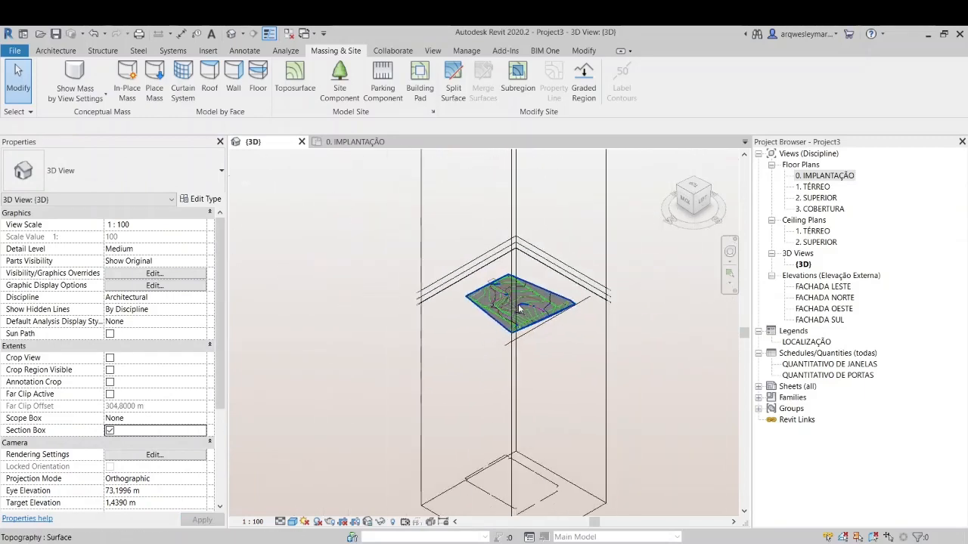
Shrink the section box vertically around the terrain by raising its bottom face and lowering its top face.
{"action": "left_click", "coordinate": [606, 234]}
{"action": "scroll", "coordinate": [522, 302], "scroll_direction": "down", "scroll_amount": 4}
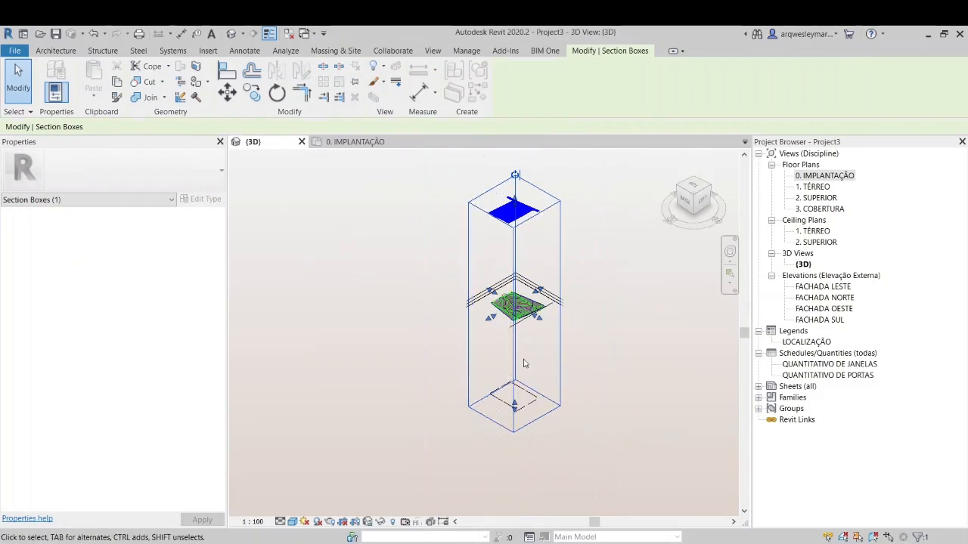
{"action": "scroll", "coordinate": [521, 373], "scroll_direction": "up", "scroll_amount": 2}
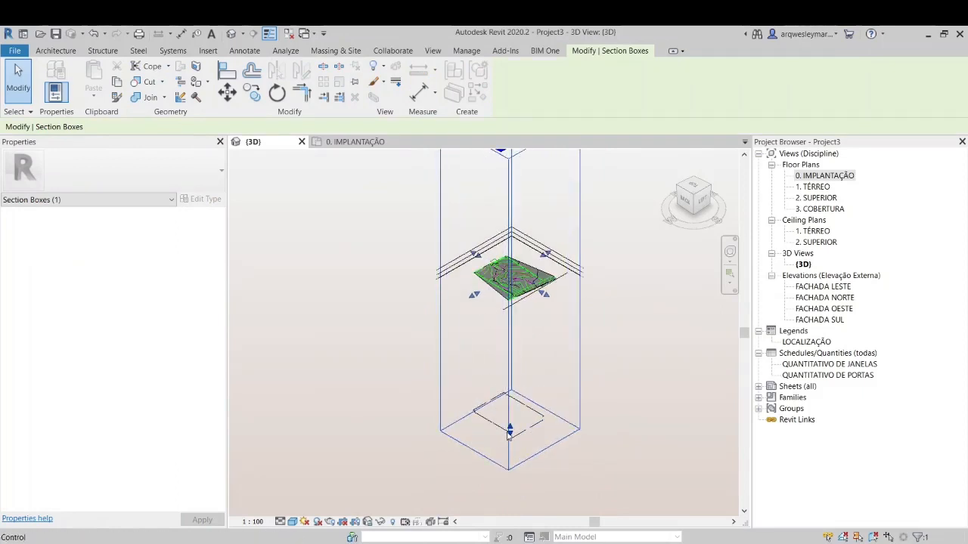
{"action": "left_click_drag", "start_coordinate": [510, 432], "coordinate": [515, 282]}
{"action": "scroll", "coordinate": [504, 360], "scroll_direction": "down", "scroll_amount": 2}
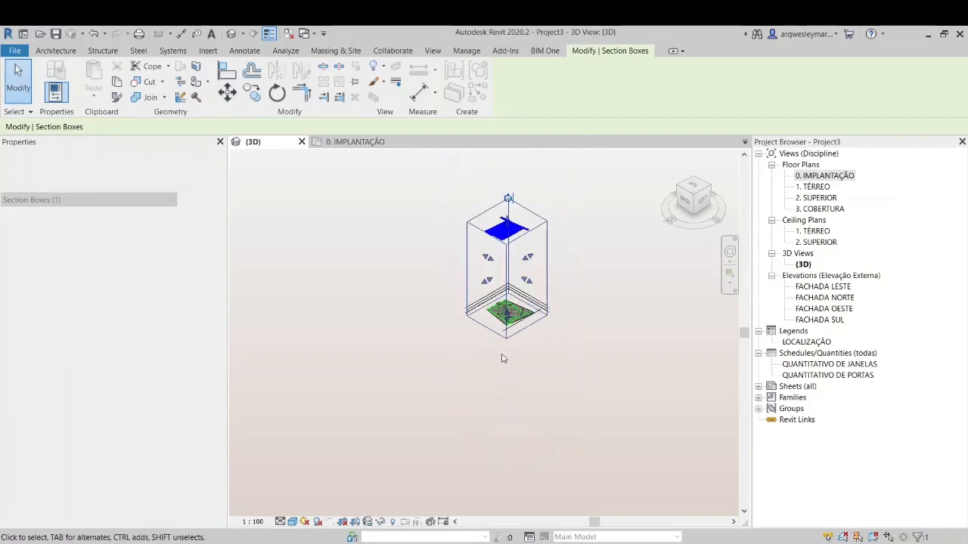
{"action": "scroll", "coordinate": [499, 218], "scroll_direction": "up", "scroll_amount": 2}
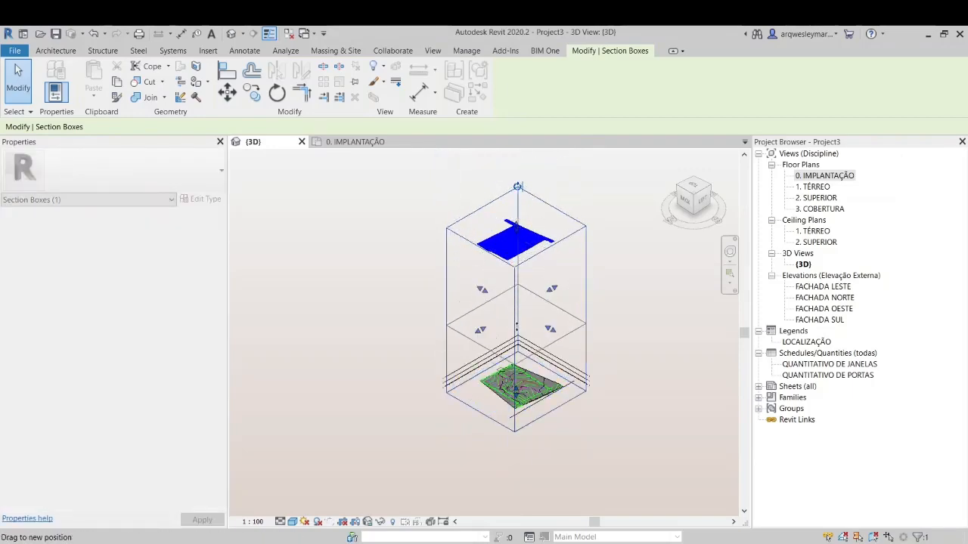
{"action": "scroll", "coordinate": [514, 393], "scroll_direction": "up", "scroll_amount": 5}
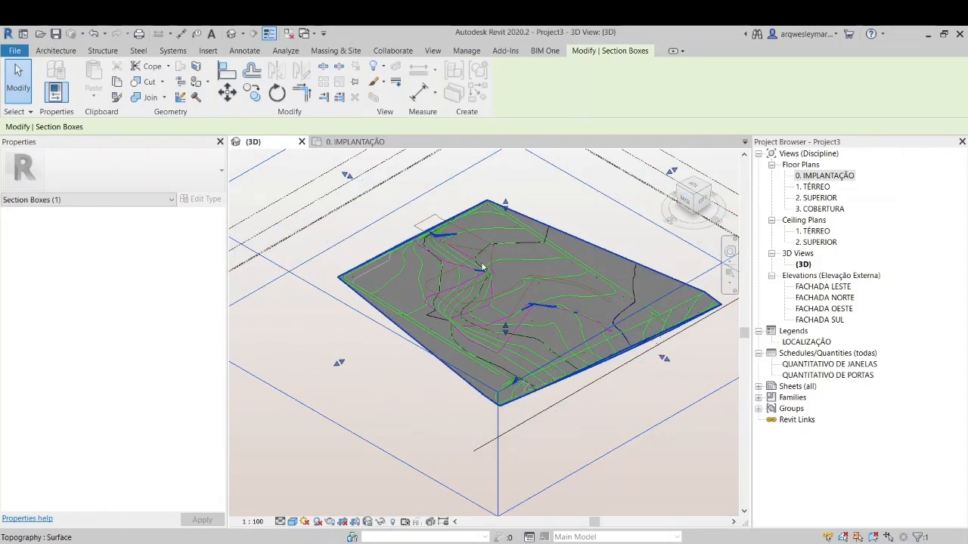
{"action": "scroll", "coordinate": [508, 370], "scroll_direction": "down", "scroll_amount": 2}
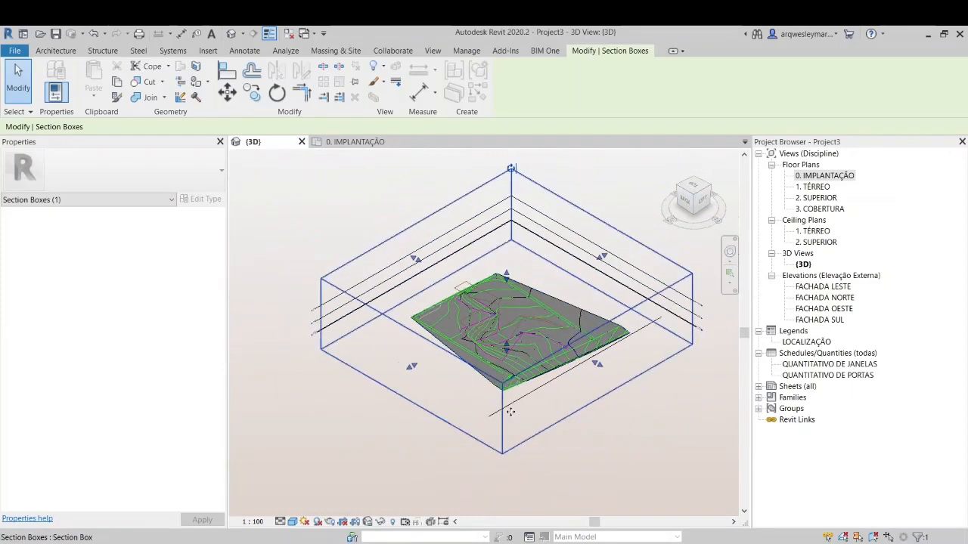
{"action": "left_click", "coordinate": [567, 427]}
{"action": "left_click", "coordinate": [566, 438]}
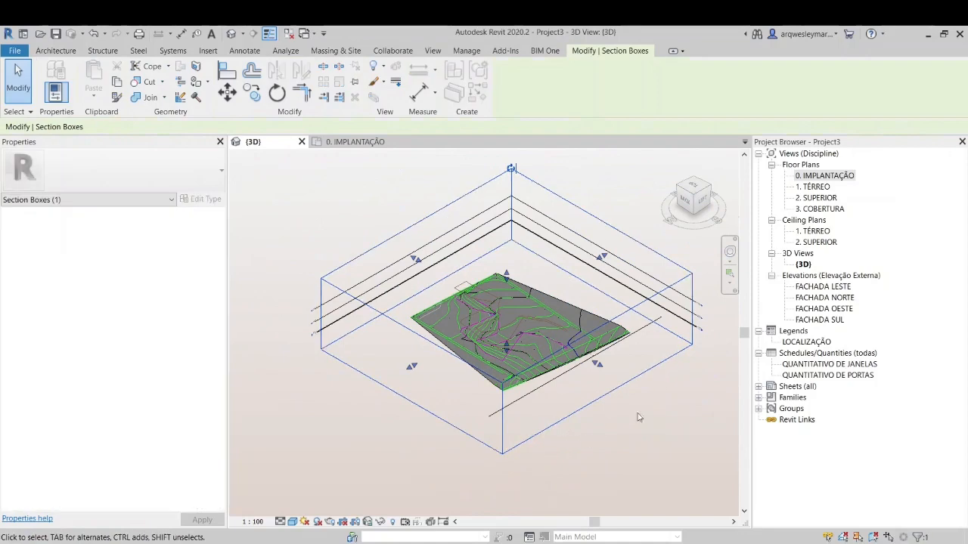
In the 0. IMPLANTAÇÃO floor plan, pull the section box's west face in to the lot's west boundary line.
{"action": "left_click", "coordinate": [357, 143]}
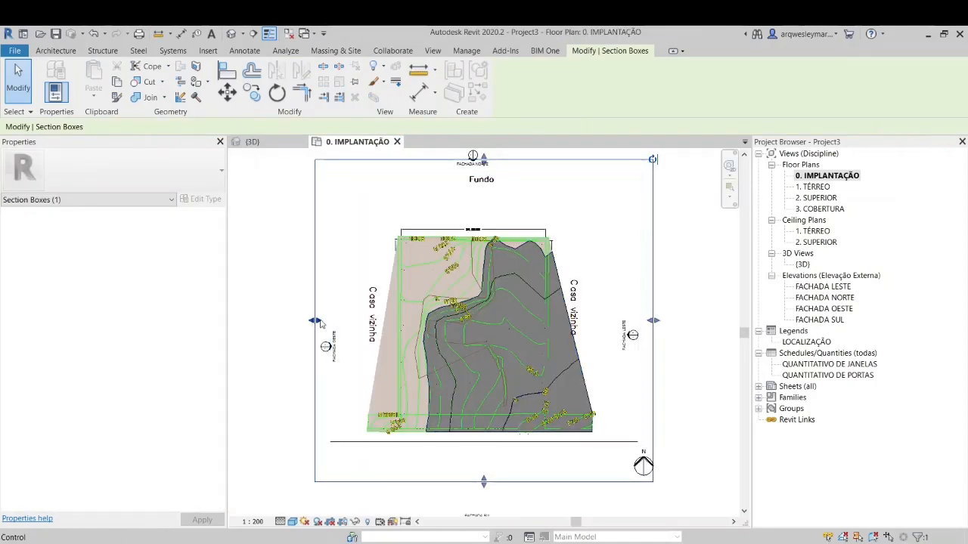
{"action": "left_click_drag", "start_coordinate": [314, 322], "coordinate": [399, 336]}
{"action": "scroll", "coordinate": [394, 287], "scroll_direction": "up", "scroll_amount": 8}
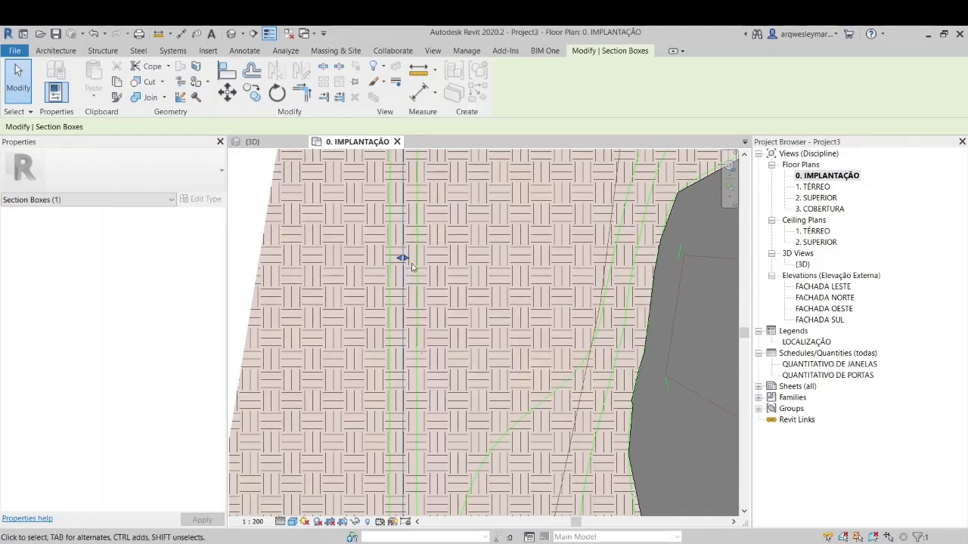
{"action": "scroll", "coordinate": [398, 297], "scroll_direction": "down", "scroll_amount": 2}
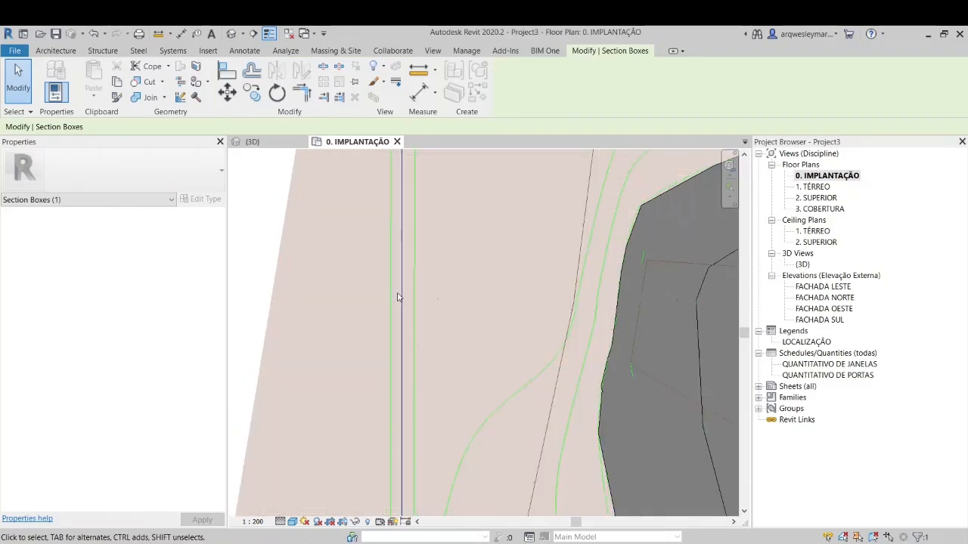
{"action": "scroll", "coordinate": [398, 297], "scroll_direction": "down", "scroll_amount": 6}
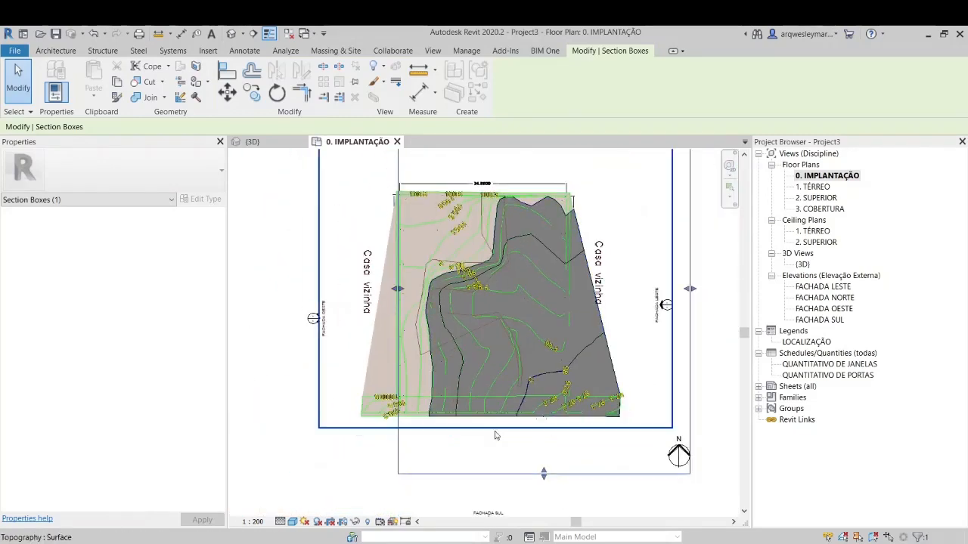
Pull the section box's south and east faces in to the front and east boundary lines of the lot.
{"action": "scroll", "coordinate": [541, 472], "scroll_direction": "up", "scroll_amount": 3}
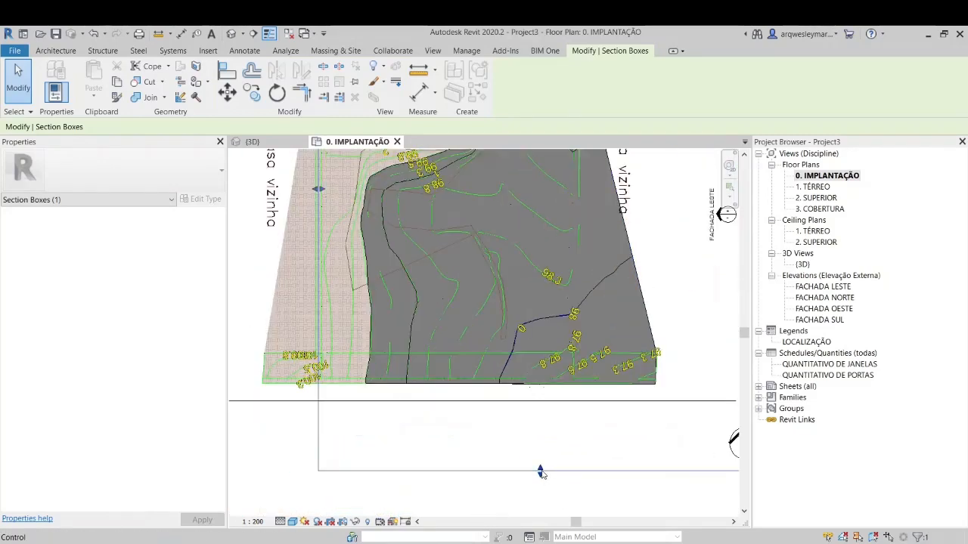
{"action": "left_click_drag", "start_coordinate": [541, 472], "coordinate": [536, 381]}
{"action": "scroll", "coordinate": [519, 460], "scroll_direction": "down", "scroll_amount": 2}
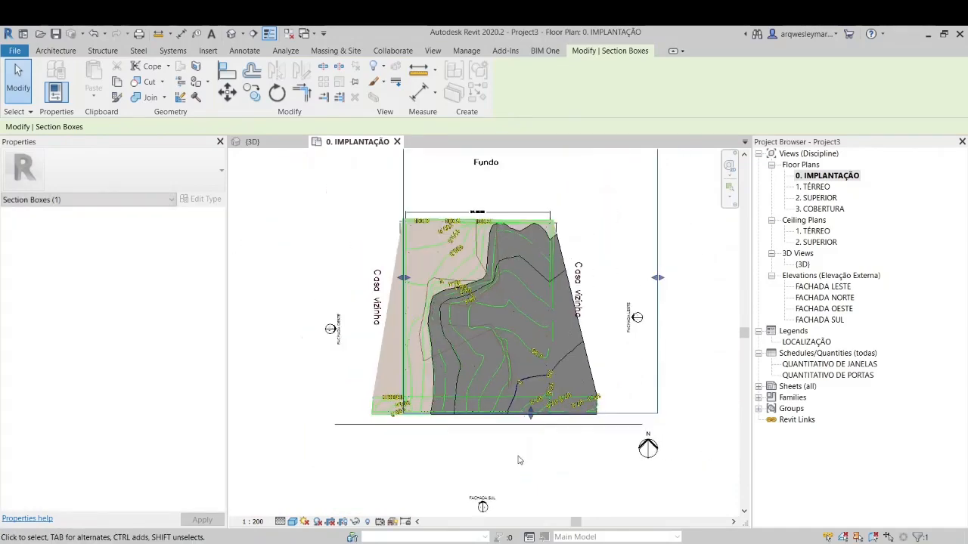
{"action": "scroll", "coordinate": [548, 300], "scroll_direction": "up", "scroll_amount": 1}
{"action": "left_click_drag", "start_coordinate": [694, 278], "coordinate": [594, 278]}
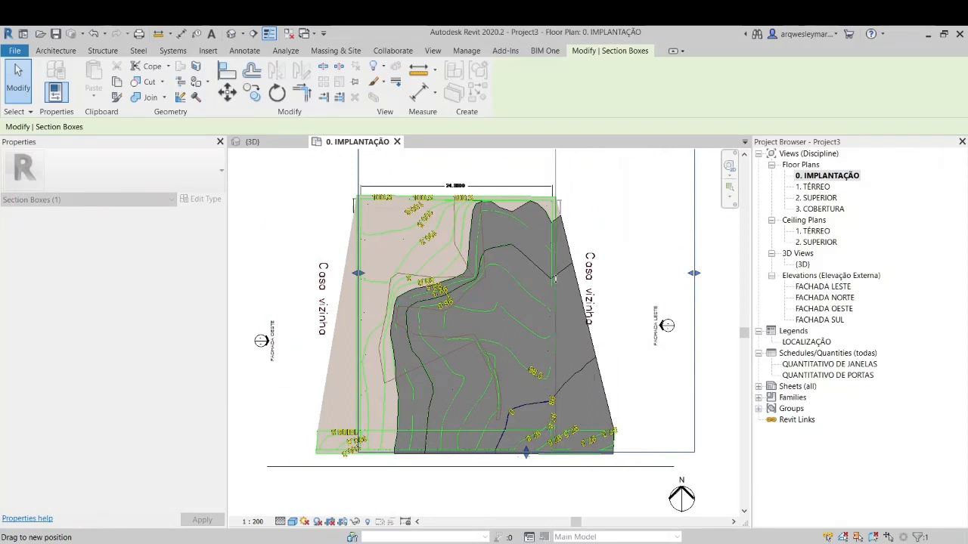
{"action": "left_click_drag", "start_coordinate": [554, 279], "coordinate": [554, 278]}
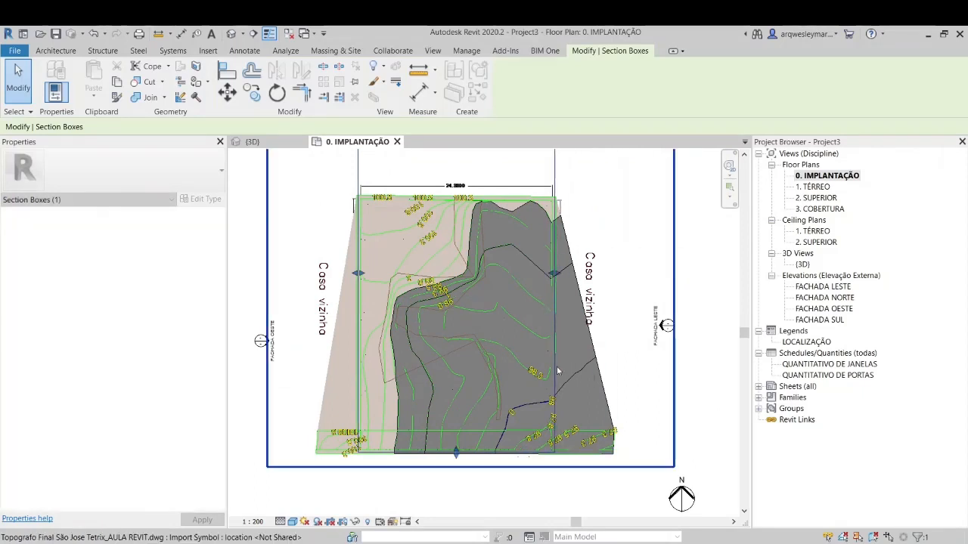
Pull the section box's north face in to the lot's rear boundary line, just below the 24.8600 dimension.
{"action": "scroll", "coordinate": [555, 369], "scroll_direction": "down", "scroll_amount": 1}
{"action": "scroll", "coordinate": [464, 179], "scroll_direction": "up", "scroll_amount": 3}
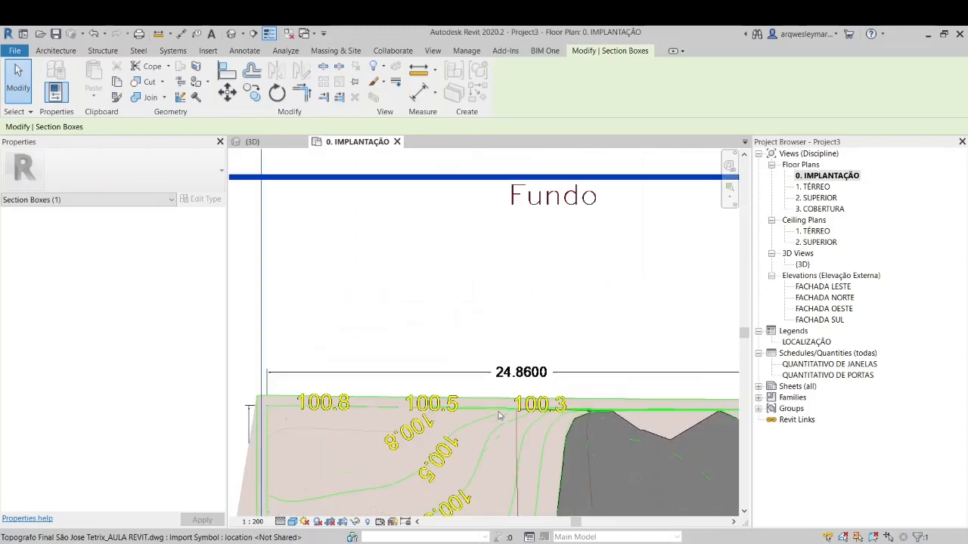
{"action": "scroll", "coordinate": [507, 335], "scroll_direction": "down", "scroll_amount": 2}
{"action": "left_click_drag", "start_coordinate": [513, 227], "coordinate": [511, 272]}
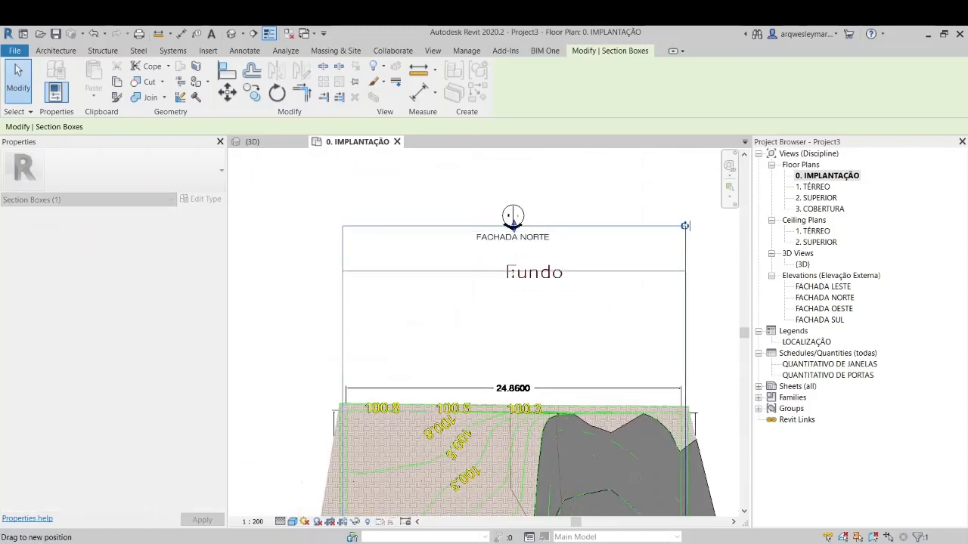
{"action": "left_click_drag", "start_coordinate": [510, 382], "coordinate": [511, 409]}
{"action": "scroll", "coordinate": [497, 418], "scroll_direction": "up", "scroll_amount": 2}
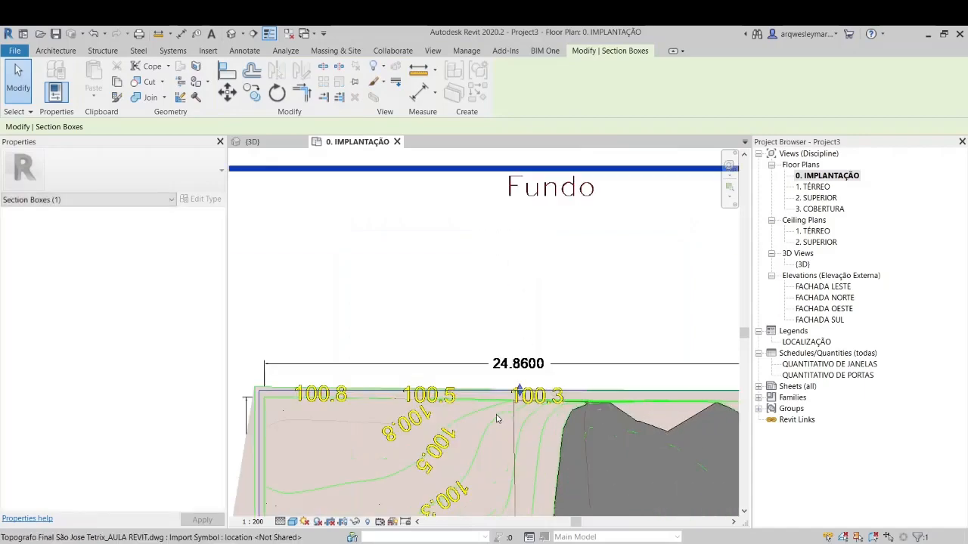
{"action": "scroll", "coordinate": [496, 417], "scroll_direction": "up", "scroll_amount": 2}
{"action": "left_click_drag", "start_coordinate": [538, 374], "coordinate": [537, 380]}
{"action": "scroll", "coordinate": [549, 352], "scroll_direction": "down", "scroll_amount": 5}
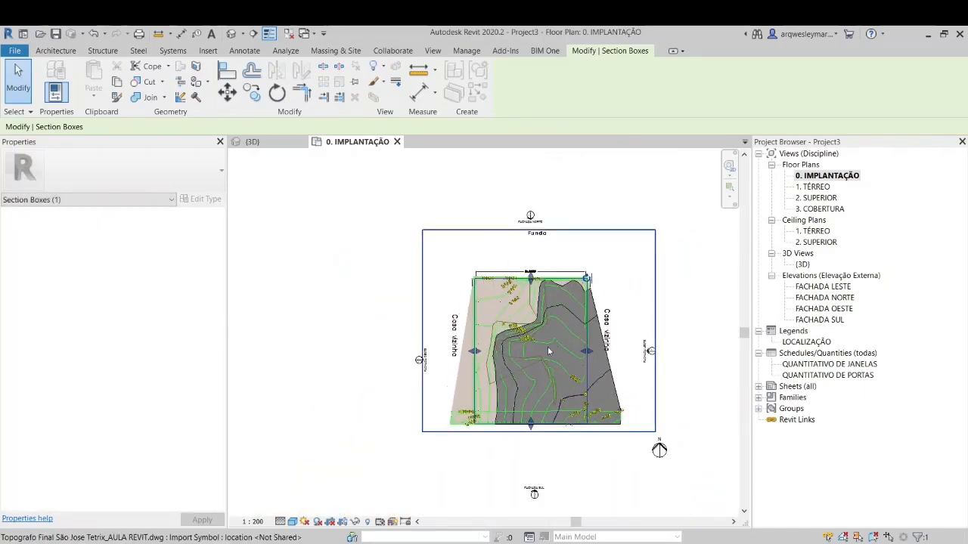
{"action": "scroll", "coordinate": [549, 352], "scroll_direction": "up", "scroll_amount": 2}
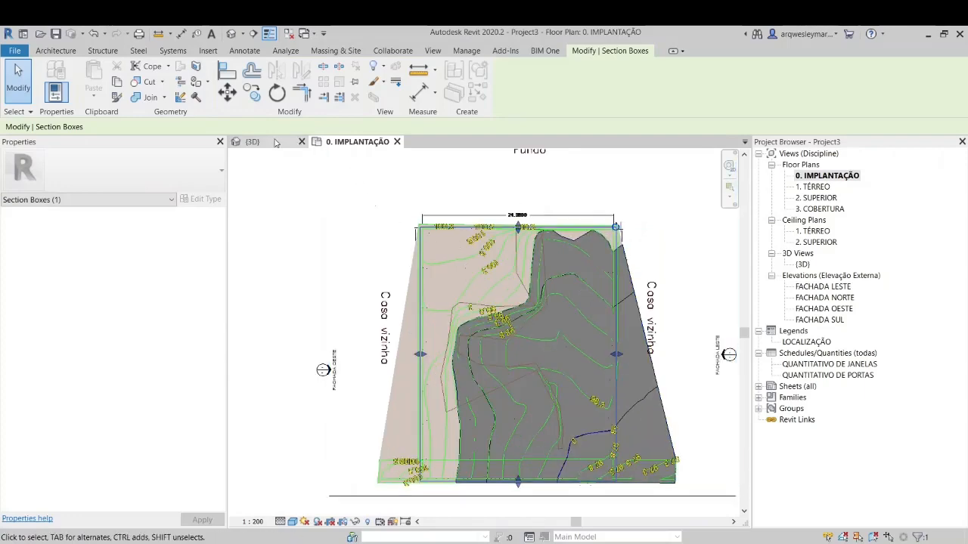
Return to the 3D view, deselect the section box and set the visual style to Shaded.
{"action": "left_click", "coordinate": [273, 143]}
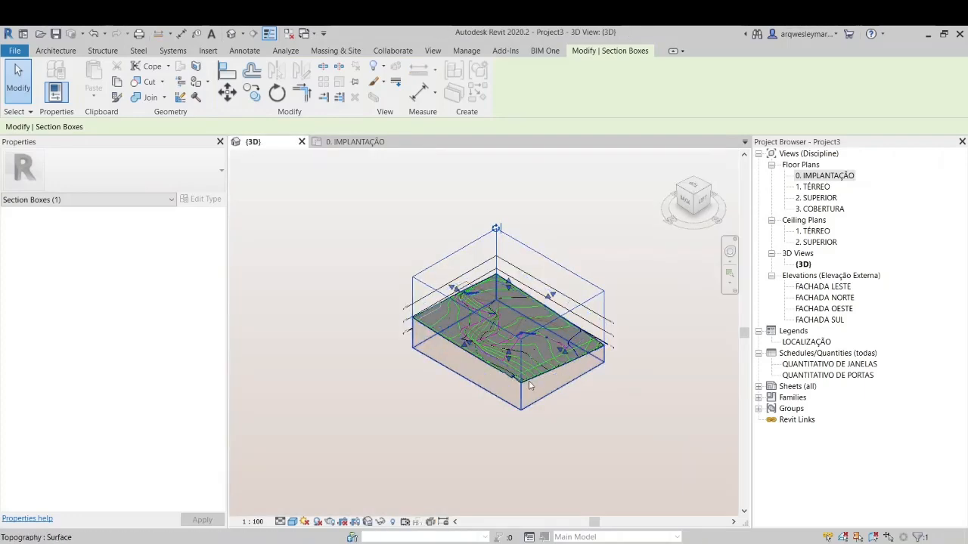
{"action": "scroll", "coordinate": [528, 378], "scroll_direction": "up", "scroll_amount": 3}
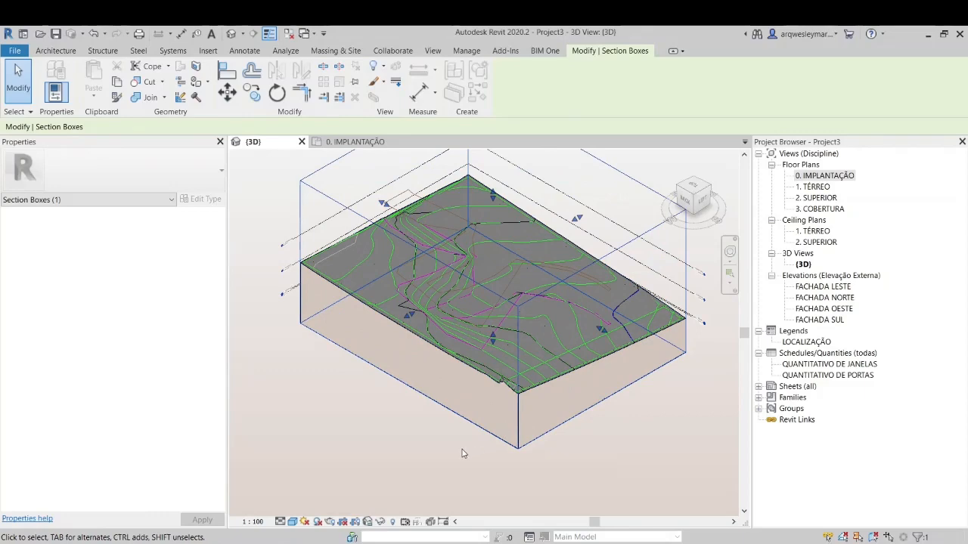
{"action": "left_click", "coordinate": [463, 454]}
{"action": "scroll", "coordinate": [537, 352], "scroll_direction": "down", "scroll_amount": 2}
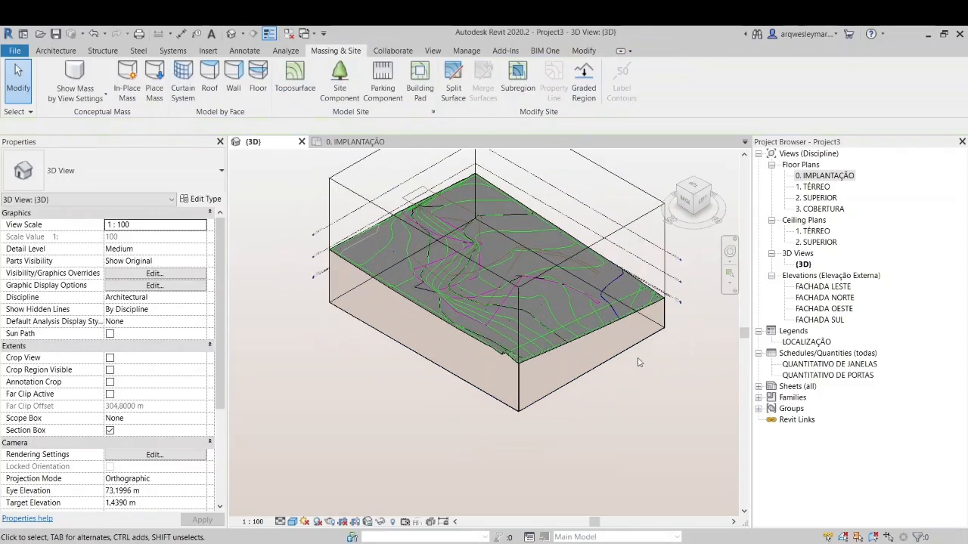
{"action": "scroll", "coordinate": [643, 356], "scroll_direction": "up", "scroll_amount": 3}
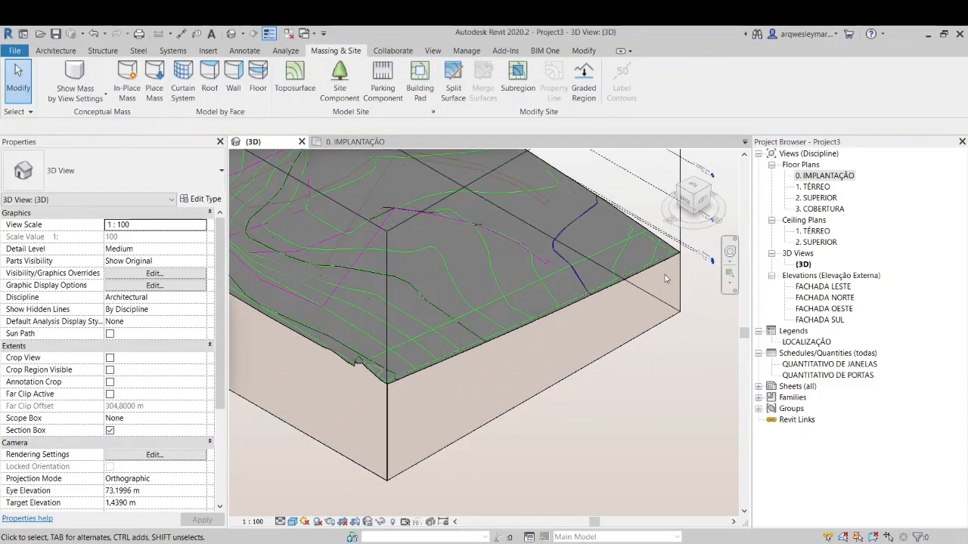
{"action": "scroll", "coordinate": [664, 278], "scroll_direction": "down", "scroll_amount": 2}
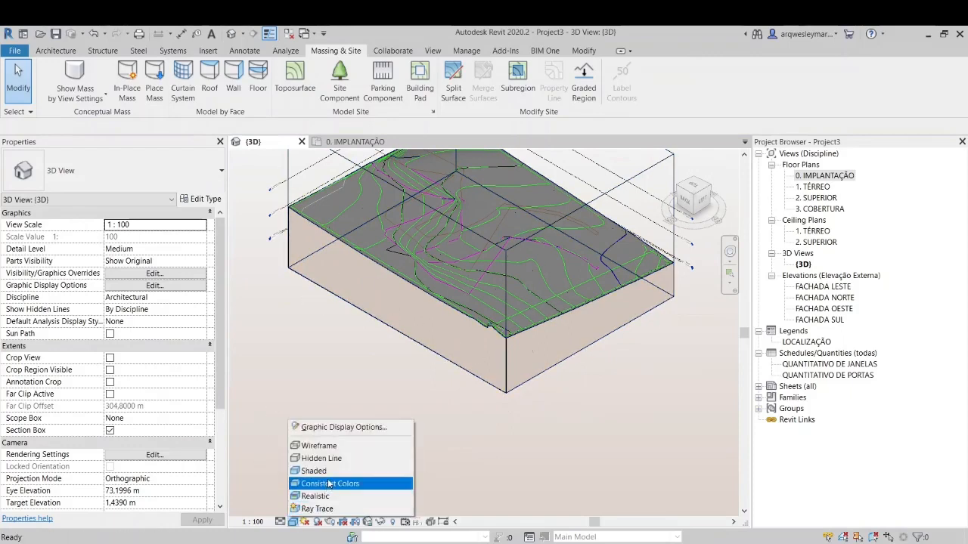
{"action": "left_click", "coordinate": [326, 468]}
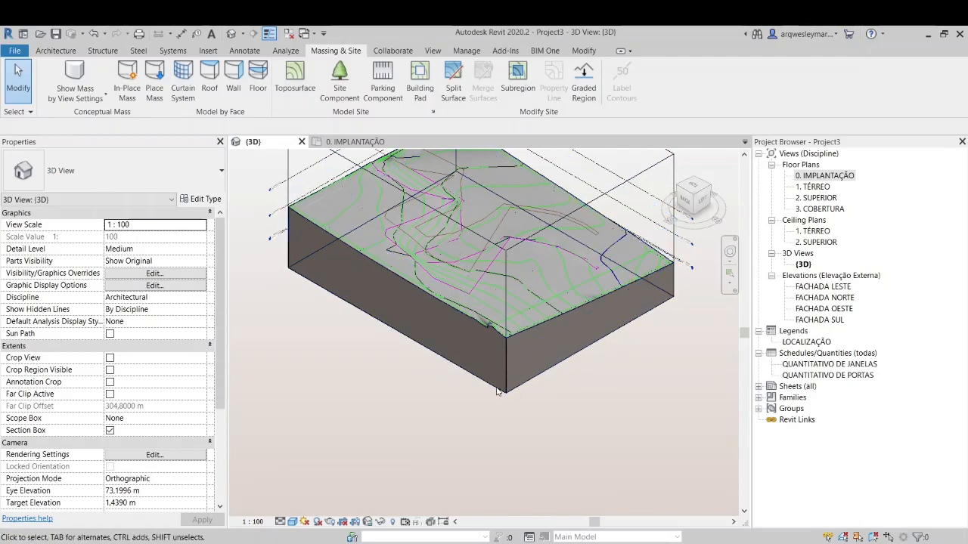
Examine the relief of the shaded terrain in the 3D view up close and from another side.
{"action": "scroll", "coordinate": [466, 248], "scroll_direction": "up", "scroll_amount": 5}
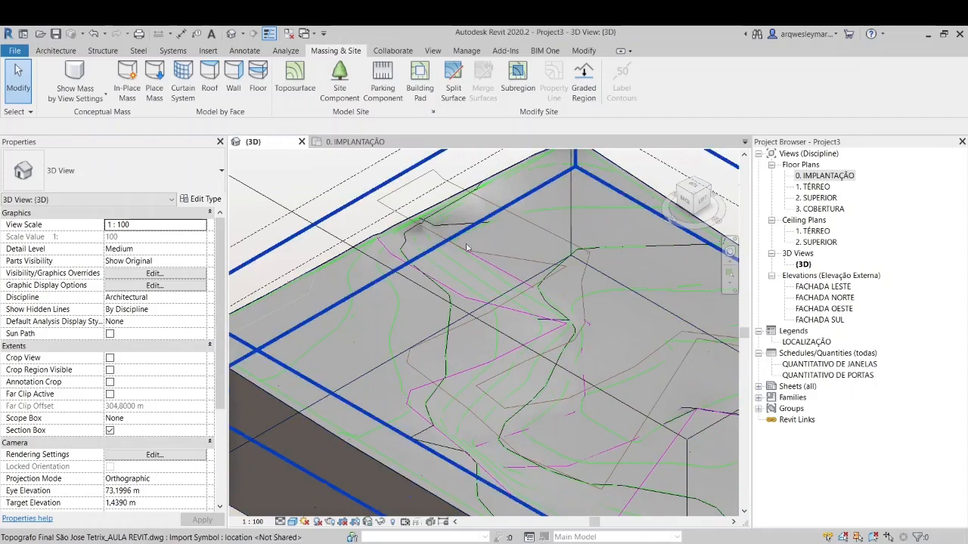
{"action": "scroll", "coordinate": [477, 254], "scroll_direction": "down", "scroll_amount": 5}
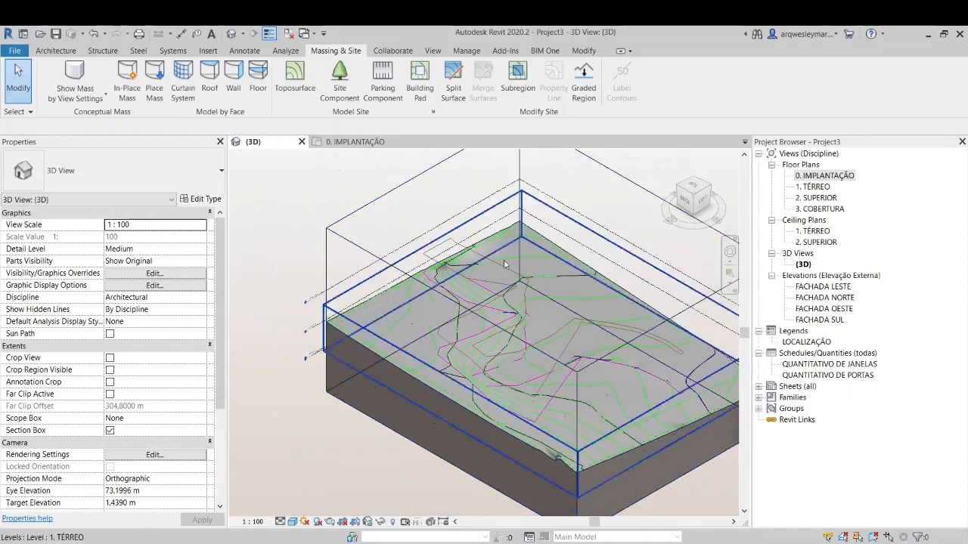
{"action": "scroll", "coordinate": [465, 329], "scroll_direction": "down", "scroll_amount": 3}
{"action": "scroll", "coordinate": [522, 321], "scroll_direction": "up", "scroll_amount": 3}
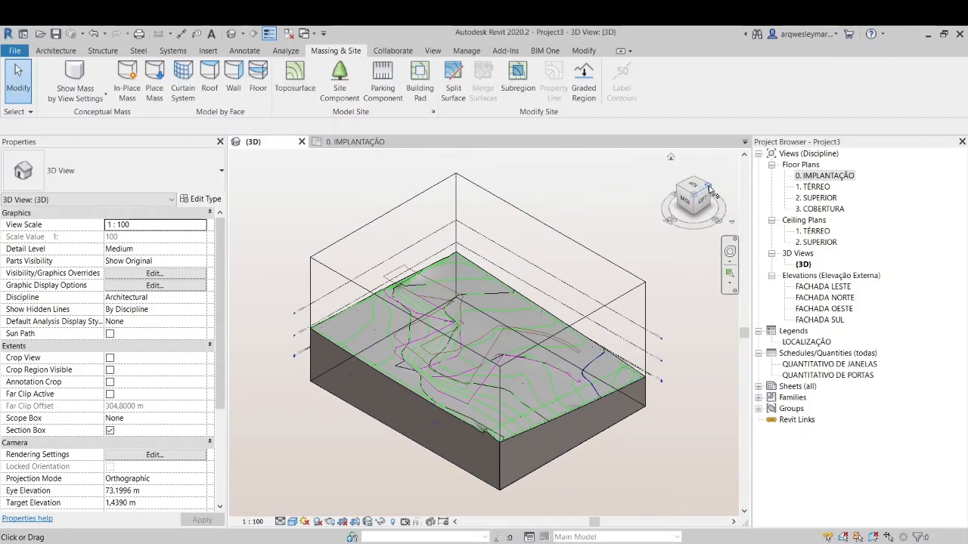
{"action": "scroll", "coordinate": [508, 414], "scroll_direction": "up", "scroll_amount": 4}
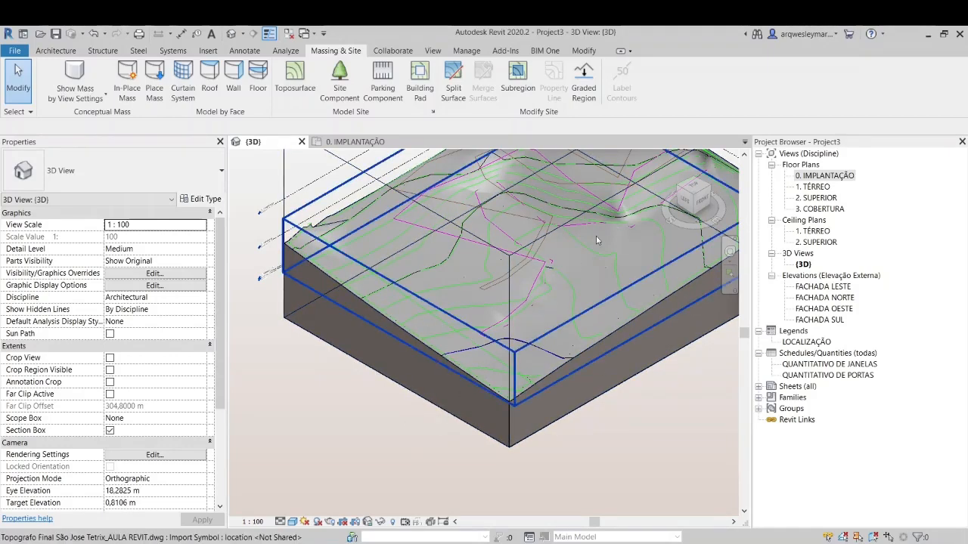
{"action": "scroll", "coordinate": [568, 293], "scroll_direction": "down", "scroll_amount": 2}
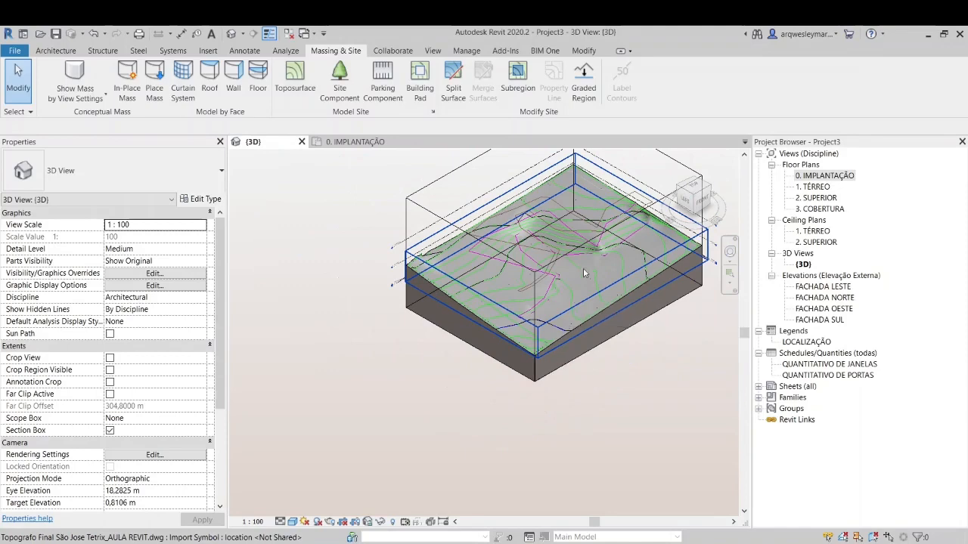
{"action": "scroll", "coordinate": [583, 272], "scroll_direction": "up", "scroll_amount": 3}
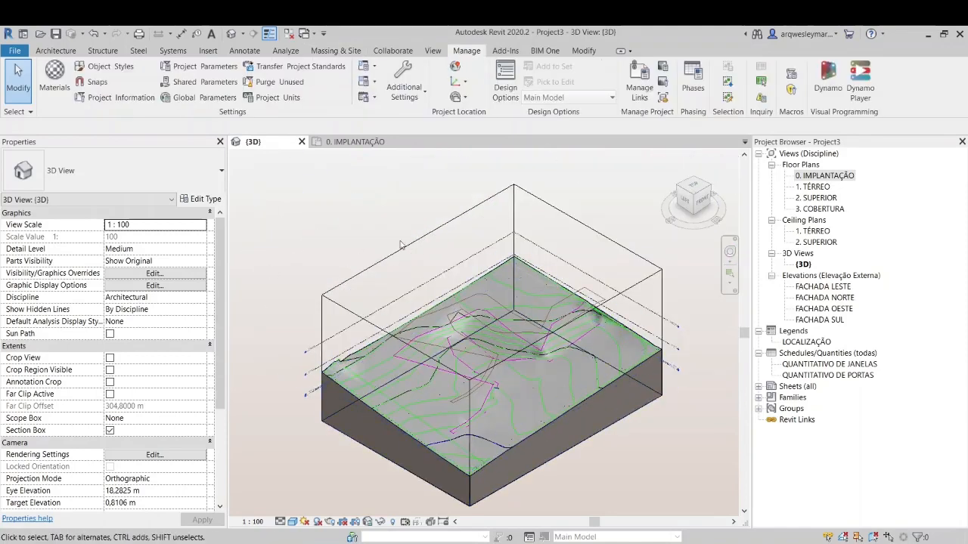
Hide the section box outline element in the 3D view, leaving the terrain cut active.
{"action": "left_click", "coordinate": [415, 242]}
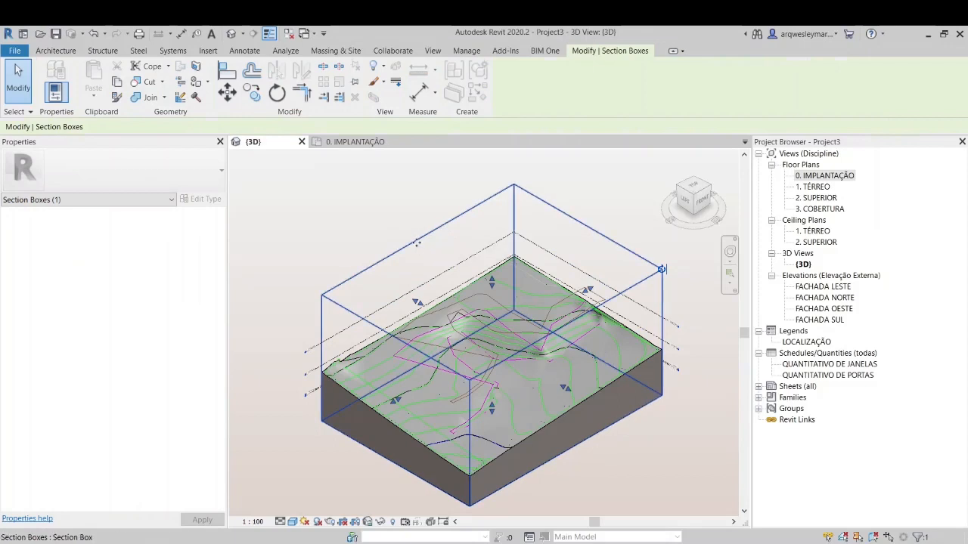
{"action": "right_click", "coordinate": [417, 243]}
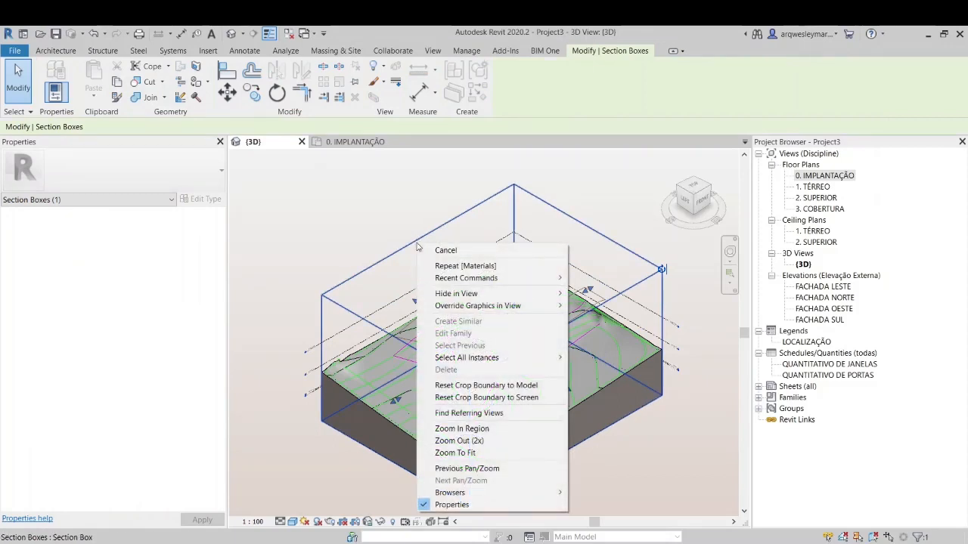
{"action": "mouse_move", "coordinate": [499, 299]}
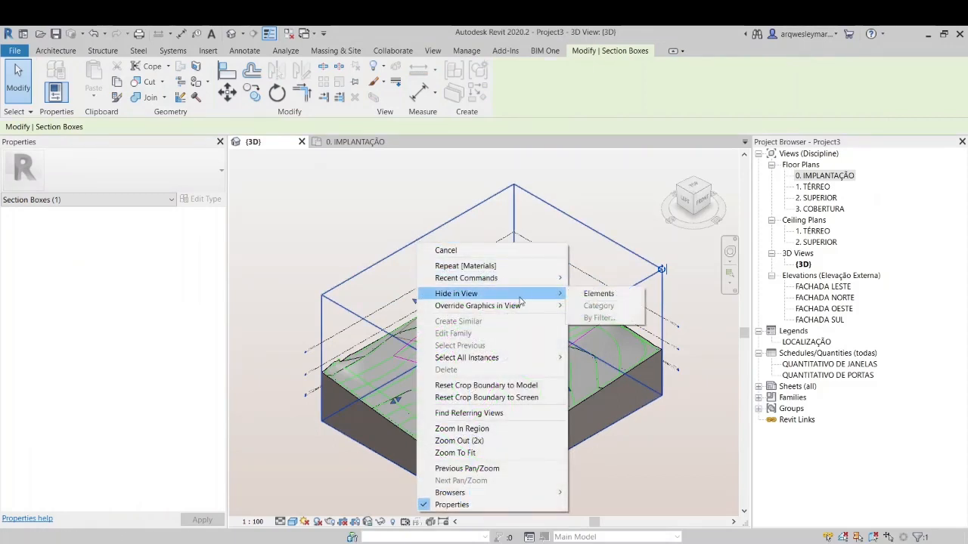
{"action": "left_click", "coordinate": [579, 295]}
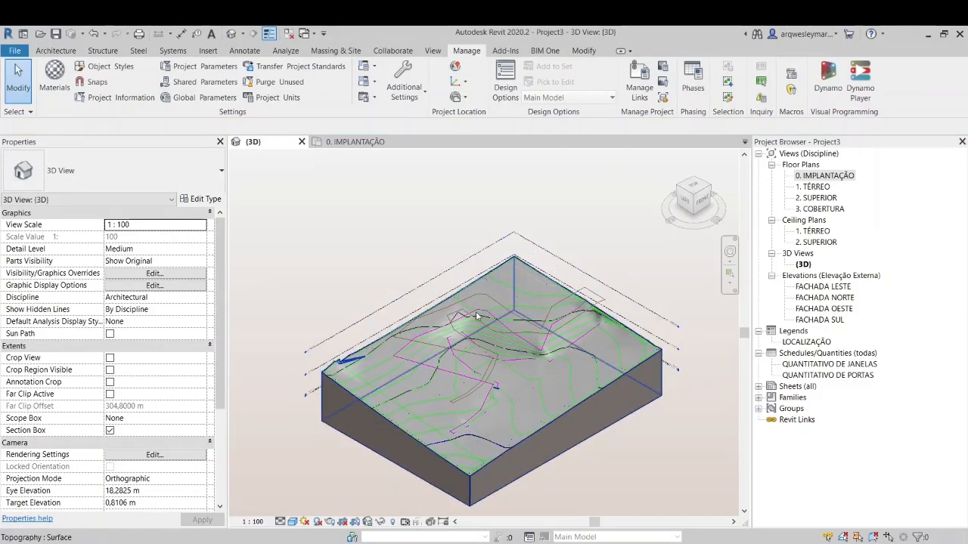
Hide the imported Topografo Final São Jose Tetrix_AULA REVIT.dwg drawing in the 3D view.
{"action": "left_click", "coordinate": [589, 295]}
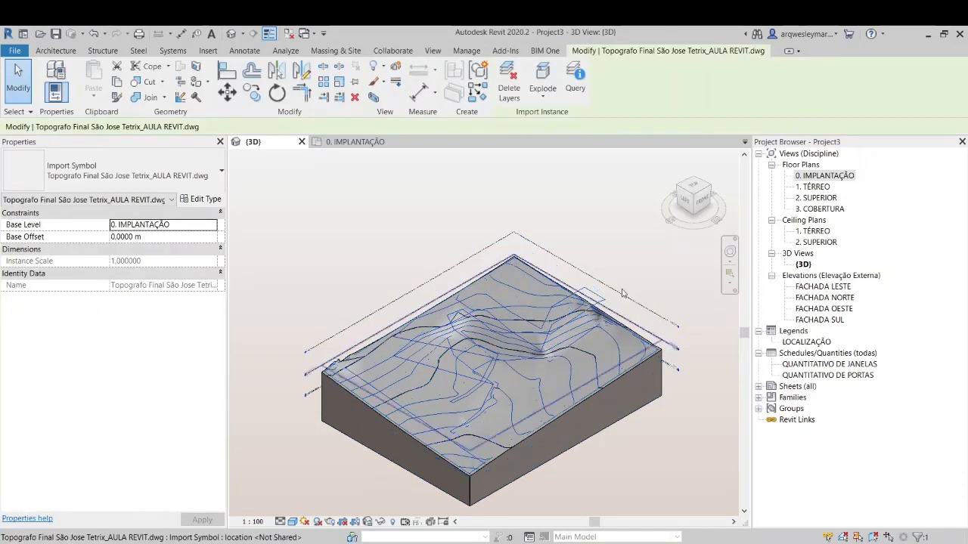
{"action": "scroll", "coordinate": [617, 253], "scroll_direction": "up", "scroll_amount": 3}
{"action": "left_click", "coordinate": [622, 247]}
{"action": "scroll", "coordinate": [575, 294], "scroll_direction": "up", "scroll_amount": 3}
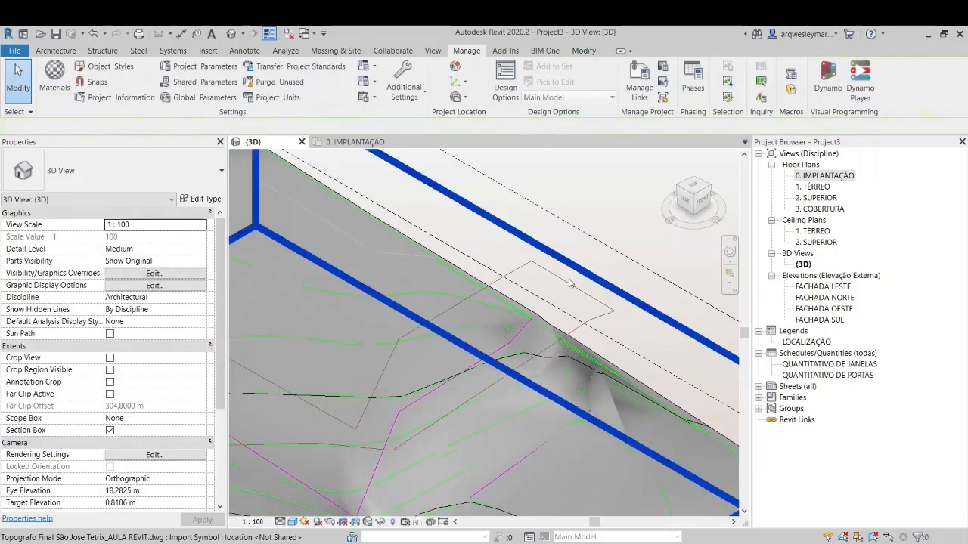
{"action": "left_click", "coordinate": [572, 293]}
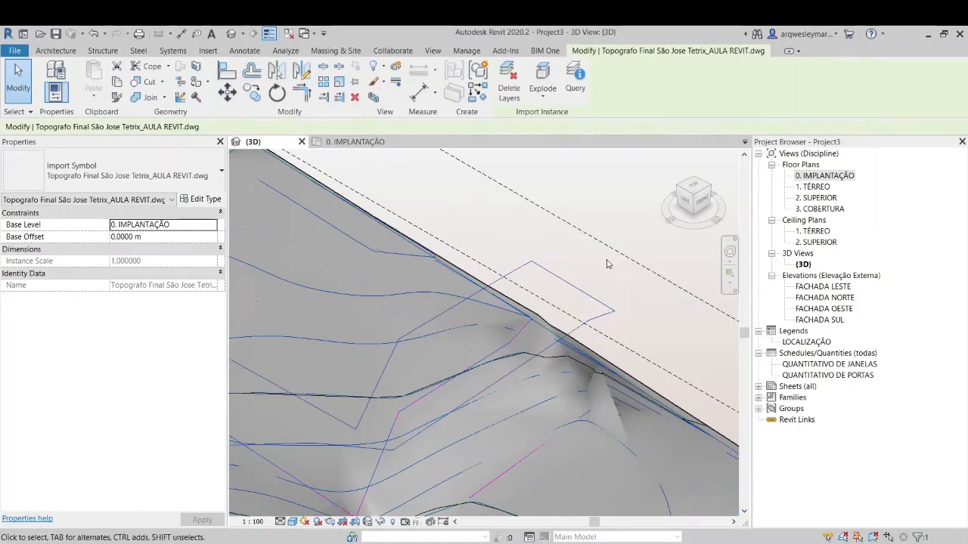
{"action": "scroll", "coordinate": [572, 293], "scroll_direction": "down", "scroll_amount": 5}
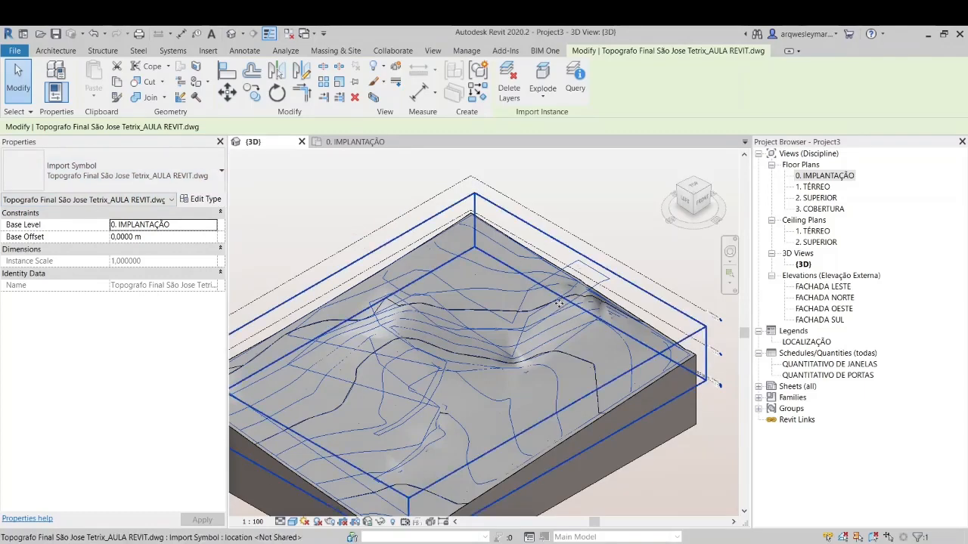
{"action": "right_click", "coordinate": [593, 271]}
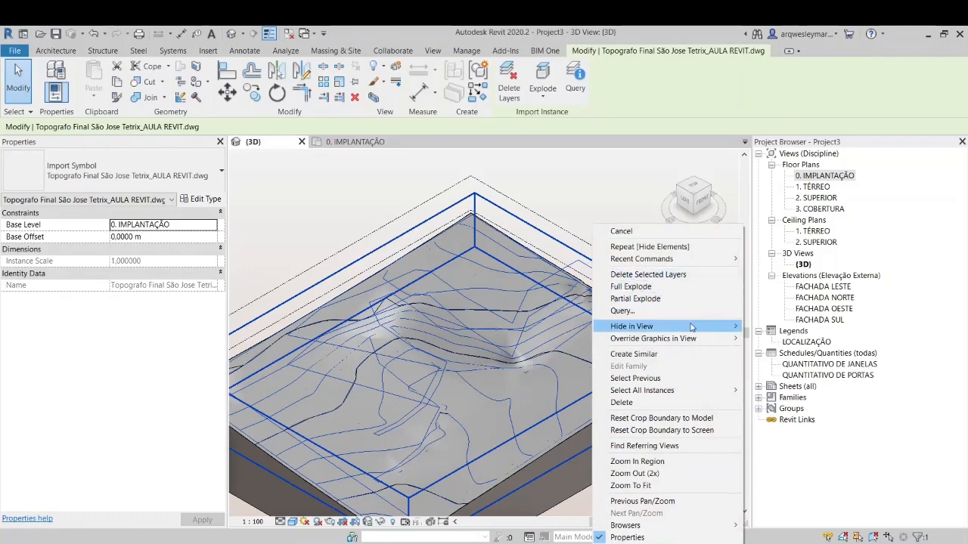
{"action": "mouse_move", "coordinate": [691, 327]}
{"action": "left_click", "coordinate": [751, 327]}
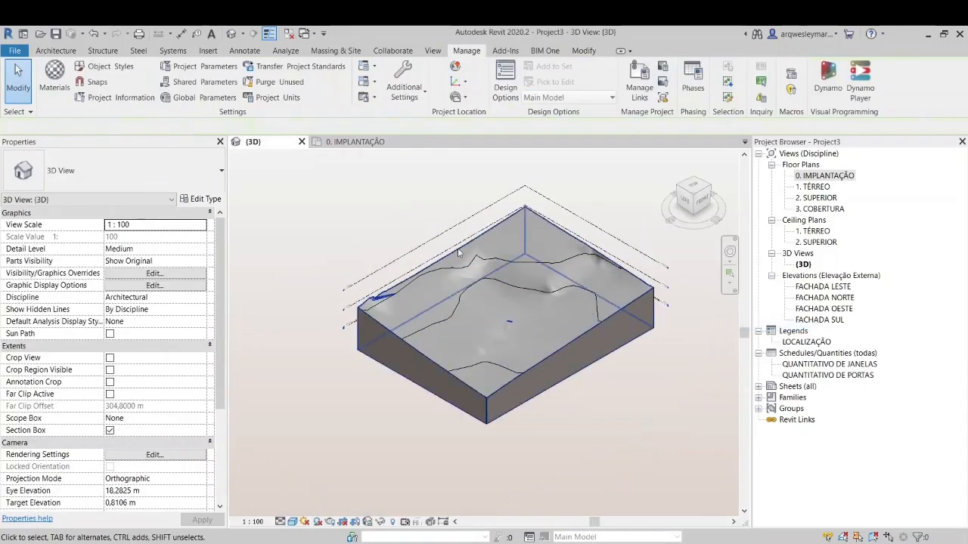
Open the 0. IMPLANTAÇÃO floor plan and start a Split Surface sketch on the toposurface.
{"action": "scroll", "coordinate": [476, 341], "scroll_direction": "up", "scroll_amount": 3}
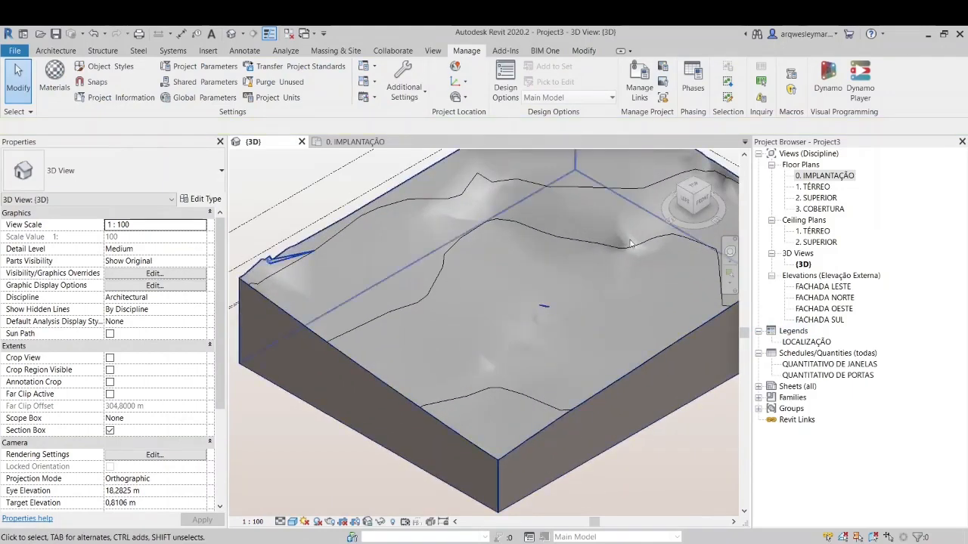
{"action": "scroll", "coordinate": [433, 415], "scroll_direction": "down", "scroll_amount": 2}
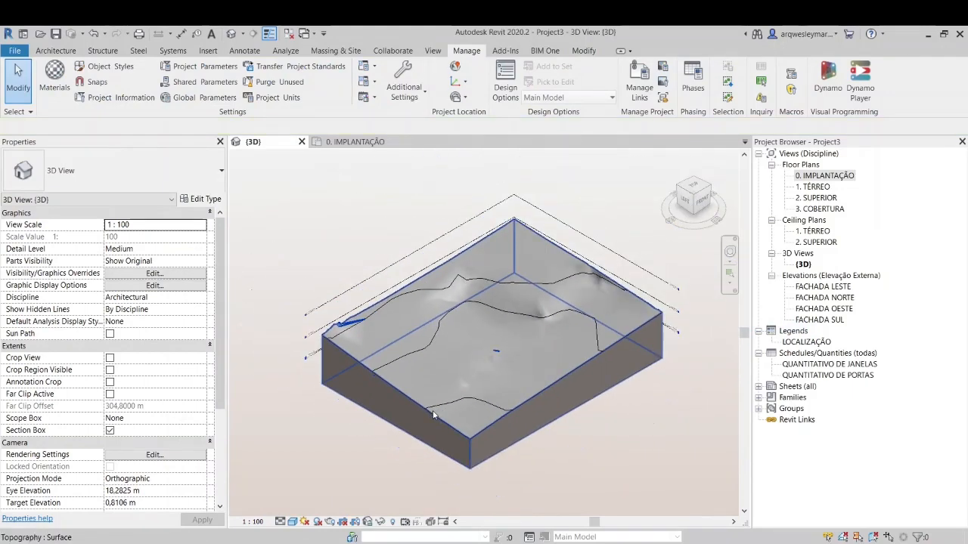
{"action": "left_click", "coordinate": [358, 145]}
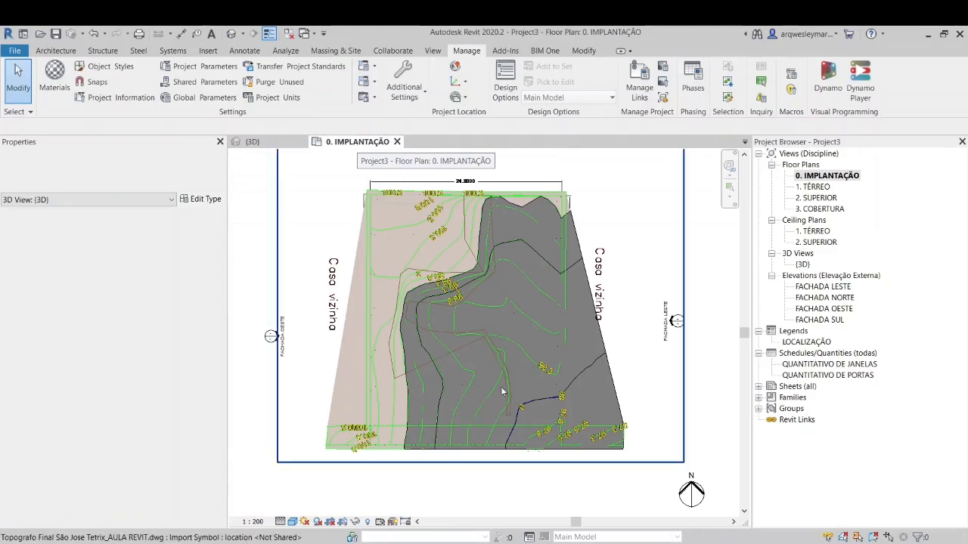
{"action": "scroll", "coordinate": [392, 281], "scroll_direction": "up", "scroll_amount": 2}
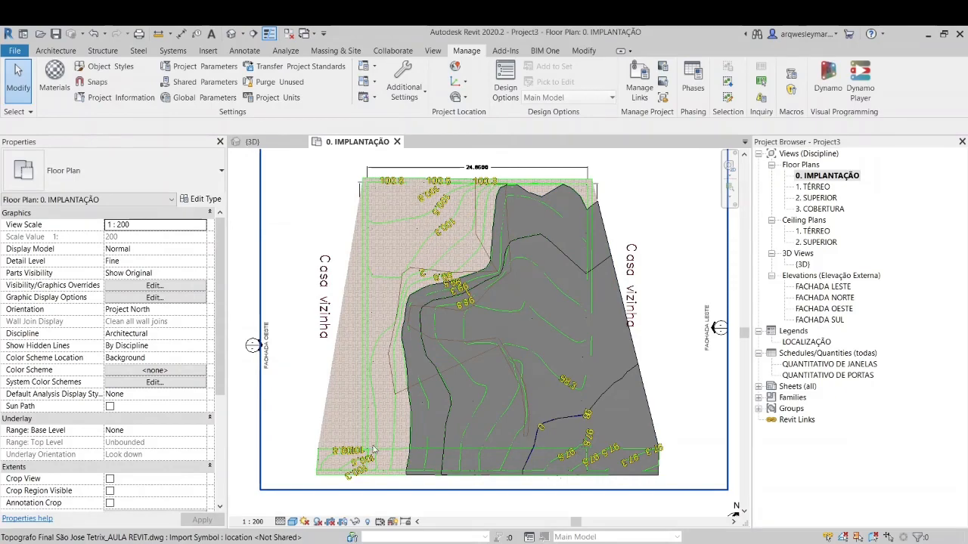
{"action": "scroll", "coordinate": [371, 178], "scroll_direction": "up", "scroll_amount": 4}
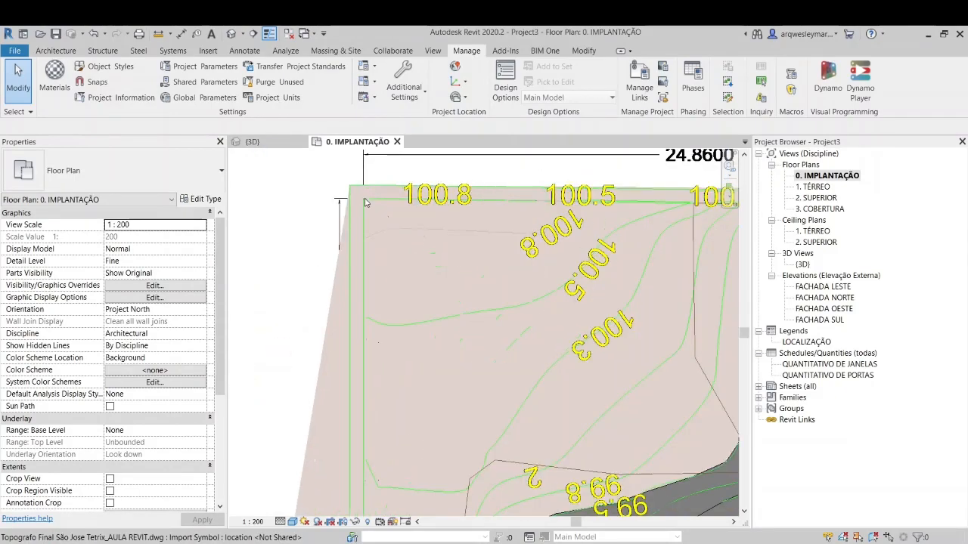
{"action": "scroll", "coordinate": [426, 219], "scroll_direction": "down", "scroll_amount": 4}
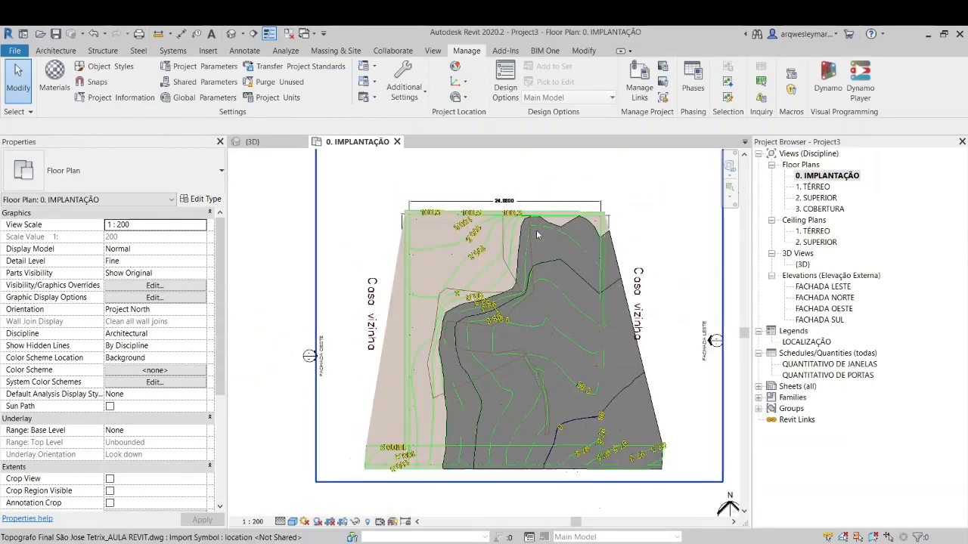
{"action": "left_click", "coordinate": [336, 50]}
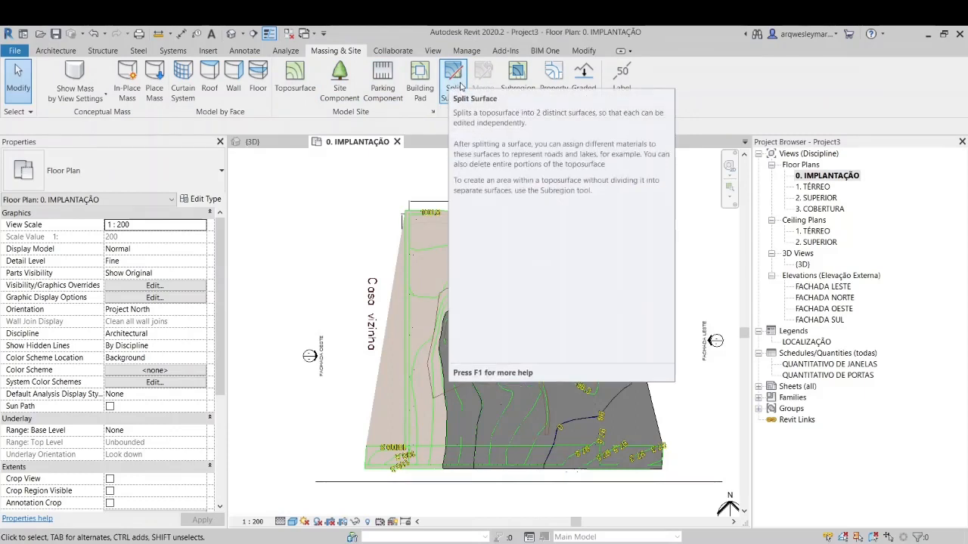
{"action": "left_click", "coordinate": [454, 82]}
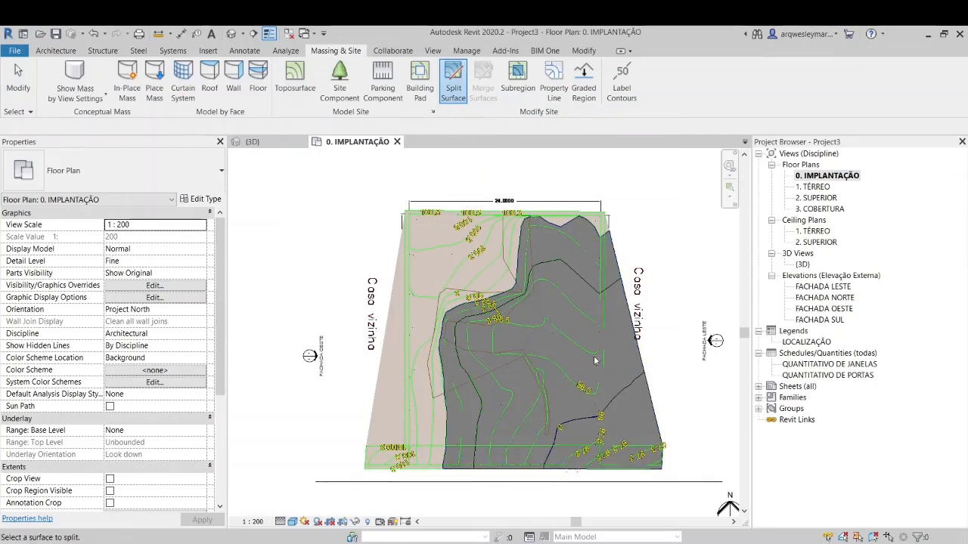
{"action": "left_click", "coordinate": [626, 384]}
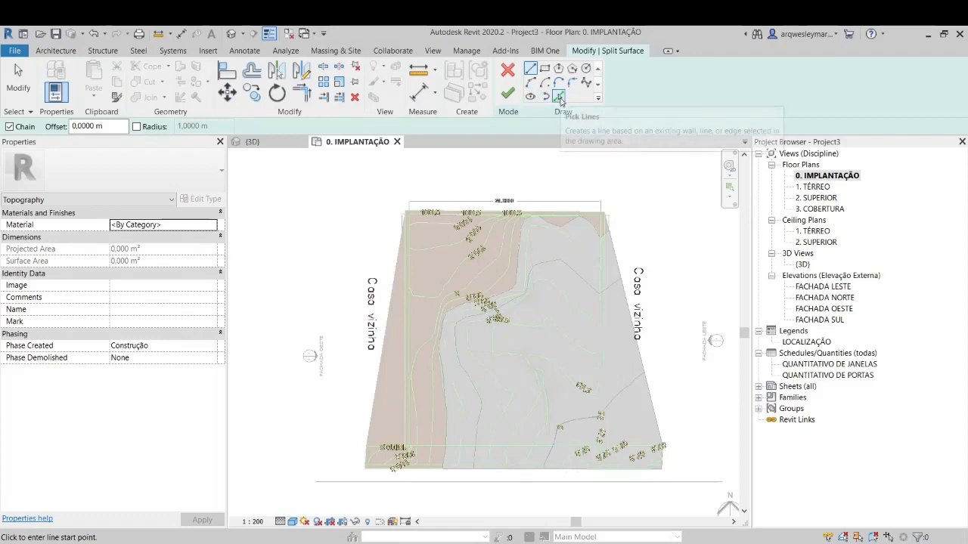
Use Pick Lines to add the lot's west boundary line from the imported survey to the split sketch.
{"action": "left_click", "coordinate": [559, 98]}
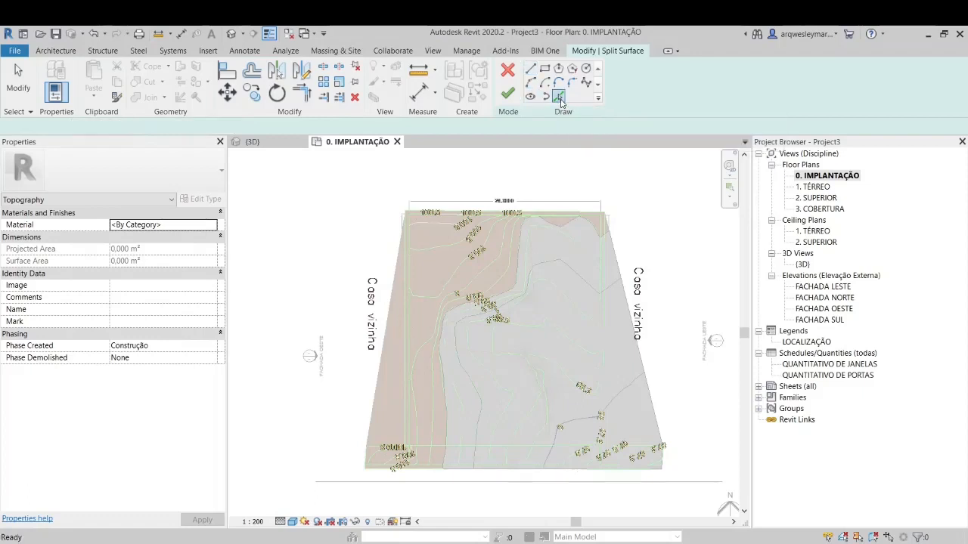
{"action": "scroll", "coordinate": [408, 449], "scroll_direction": "up", "scroll_amount": 5}
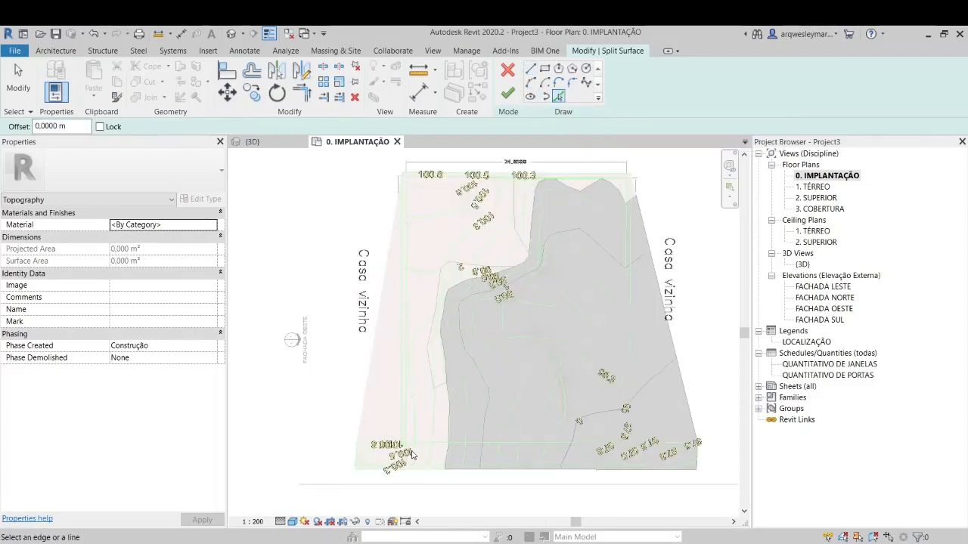
{"action": "scroll", "coordinate": [413, 452], "scroll_direction": "up", "scroll_amount": 2}
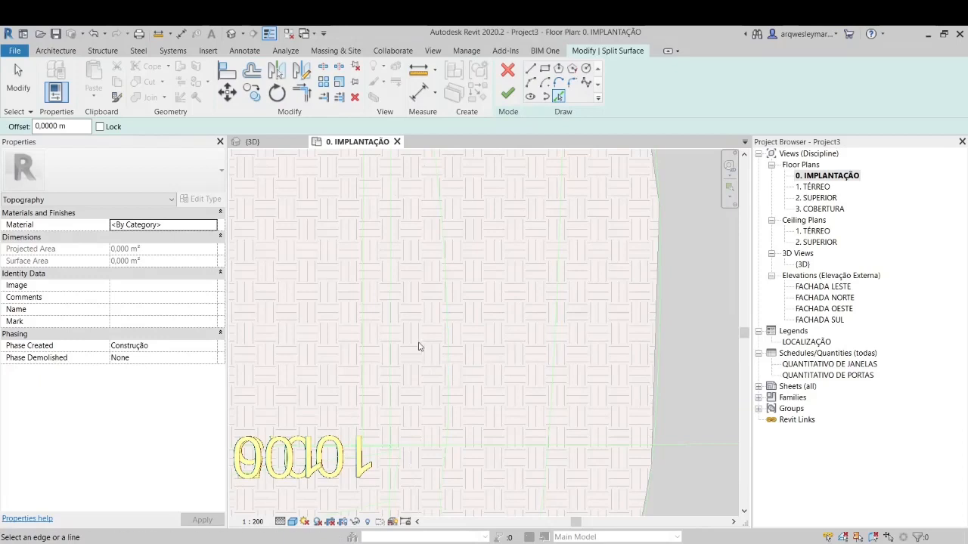
{"action": "scroll", "coordinate": [392, 280], "scroll_direction": "down", "scroll_amount": 2}
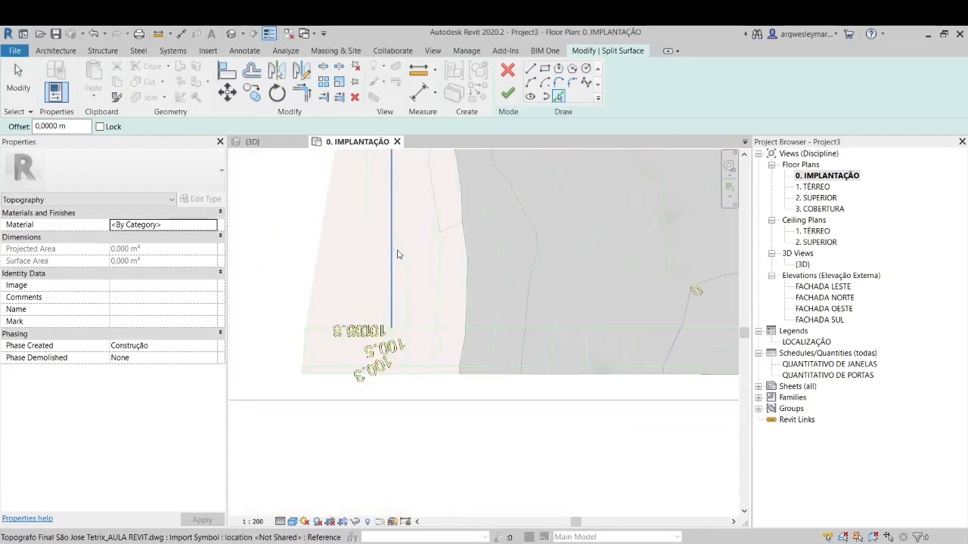
{"action": "left_click", "coordinate": [391, 255]}
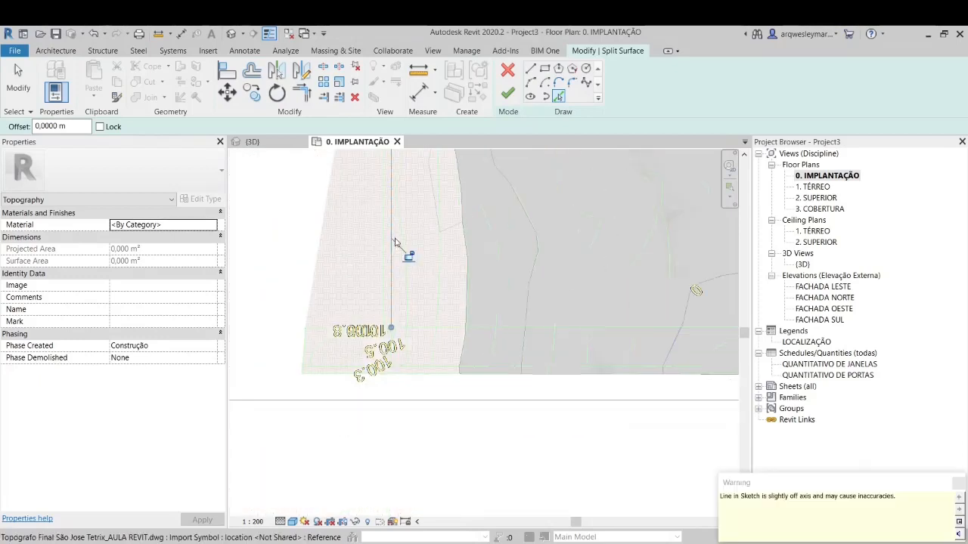
Pick both segments of the lot's rear boundary on the Fundo side for the split sketch.
{"action": "scroll", "coordinate": [426, 377], "scroll_direction": "down", "scroll_amount": 3}
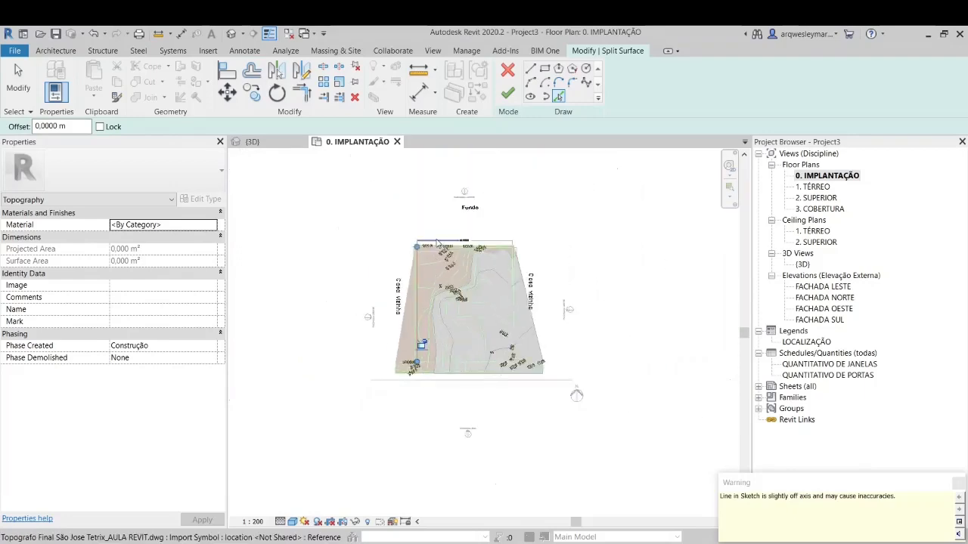
{"action": "scroll", "coordinate": [436, 242], "scroll_direction": "up", "scroll_amount": 6}
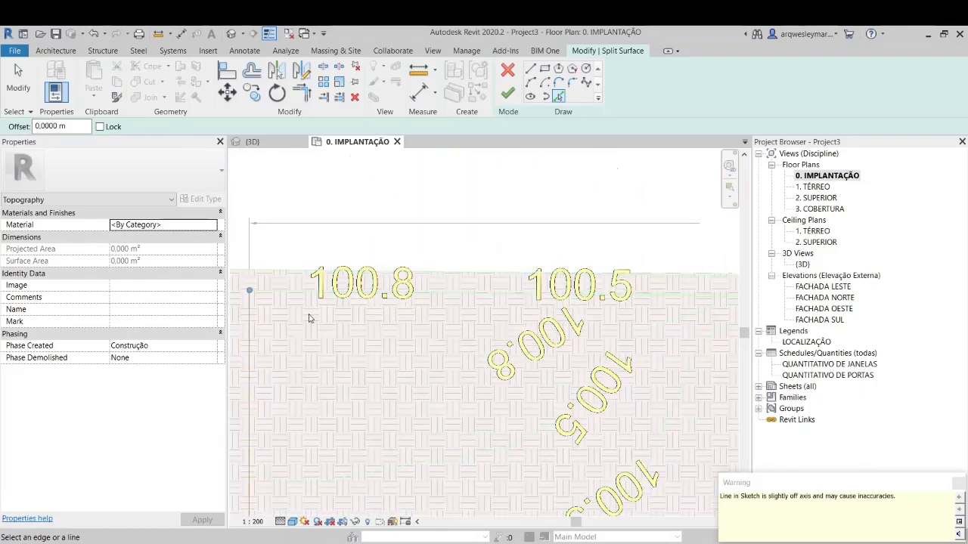
{"action": "left_click", "coordinate": [280, 297]}
{"action": "scroll", "coordinate": [280, 302], "scroll_direction": "down", "scroll_amount": 3}
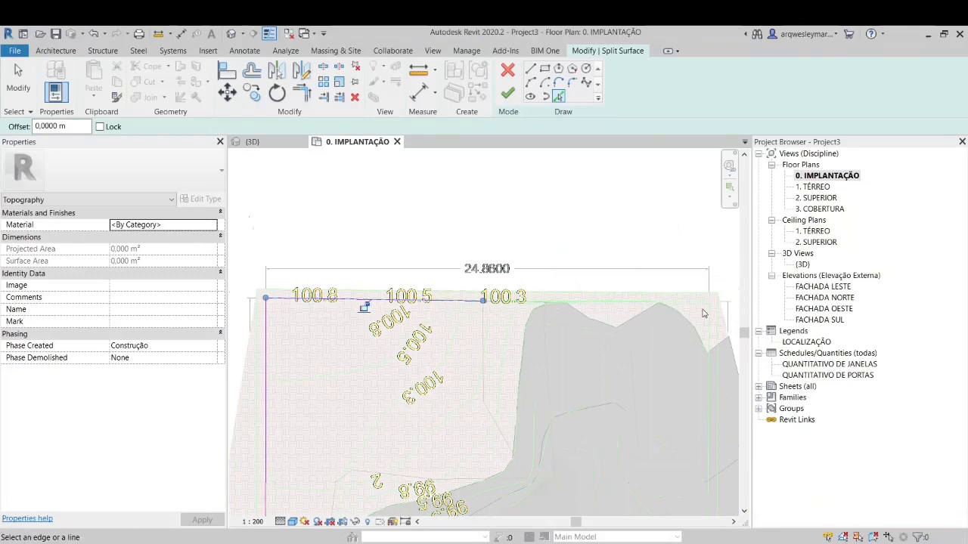
{"action": "scroll", "coordinate": [704, 310], "scroll_direction": "up", "scroll_amount": 2}
{"action": "left_click", "coordinate": [690, 299]}
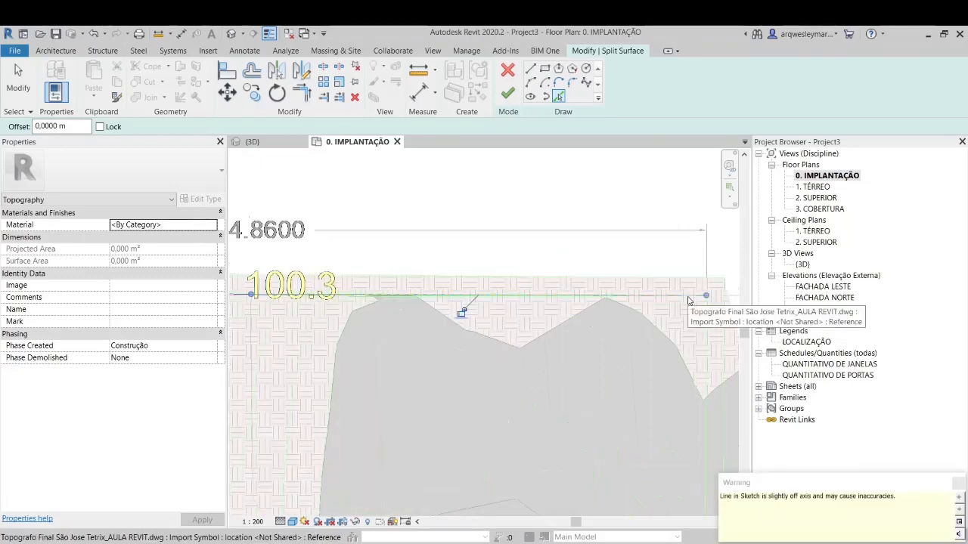
Pick the lot's east boundary line from the imported survey for the split sketch.
{"action": "scroll", "coordinate": [688, 300], "scroll_direction": "down", "scroll_amount": 4}
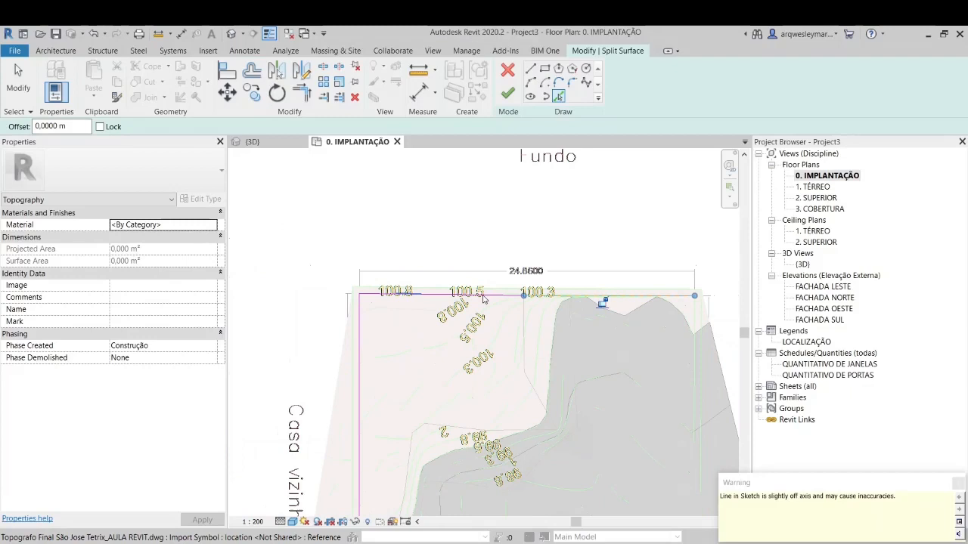
{"action": "left_click", "coordinate": [690, 315]}
{"action": "scroll", "coordinate": [713, 324], "scroll_direction": "up", "scroll_amount": 3}
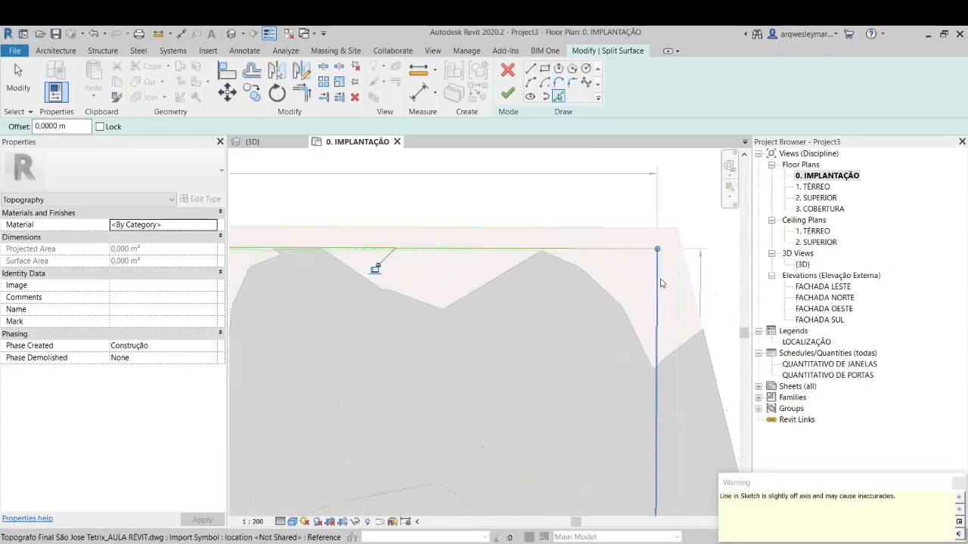
{"action": "left_click_drag", "start_coordinate": [662, 275], "coordinate": [681, 262]}
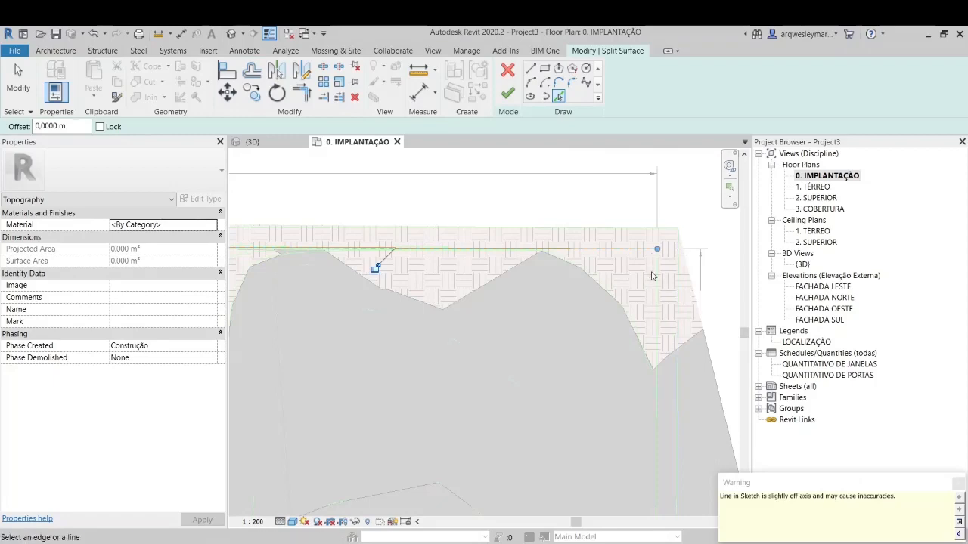
{"action": "left_click", "coordinate": [655, 278]}
{"action": "scroll", "coordinate": [653, 258], "scroll_direction": "down", "scroll_amount": 2}
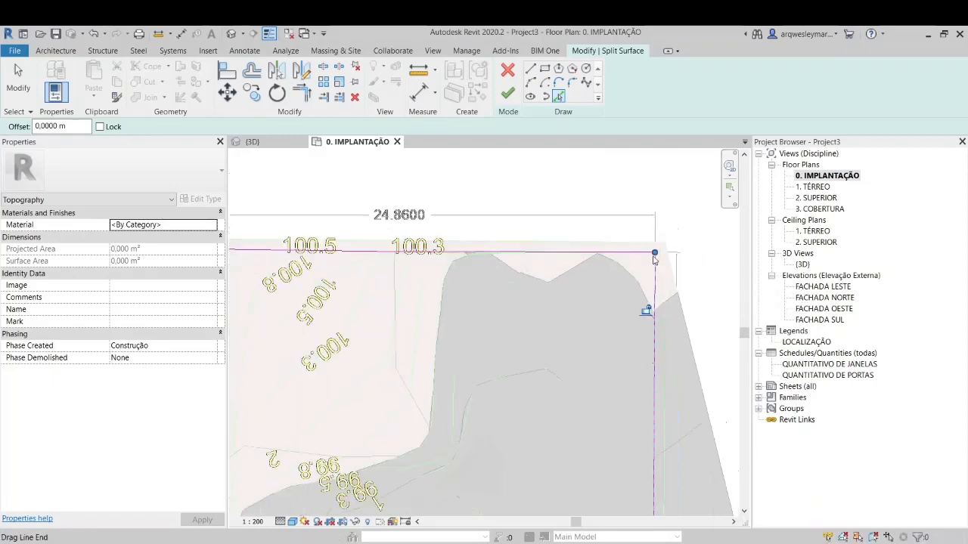
Pick the lot's front boundary line to close the split outline and finish splitting the toposurface.
{"action": "scroll", "coordinate": [655, 259], "scroll_direction": "down", "scroll_amount": 4}
{"action": "scroll", "coordinate": [634, 424], "scroll_direction": "up", "scroll_amount": 5}
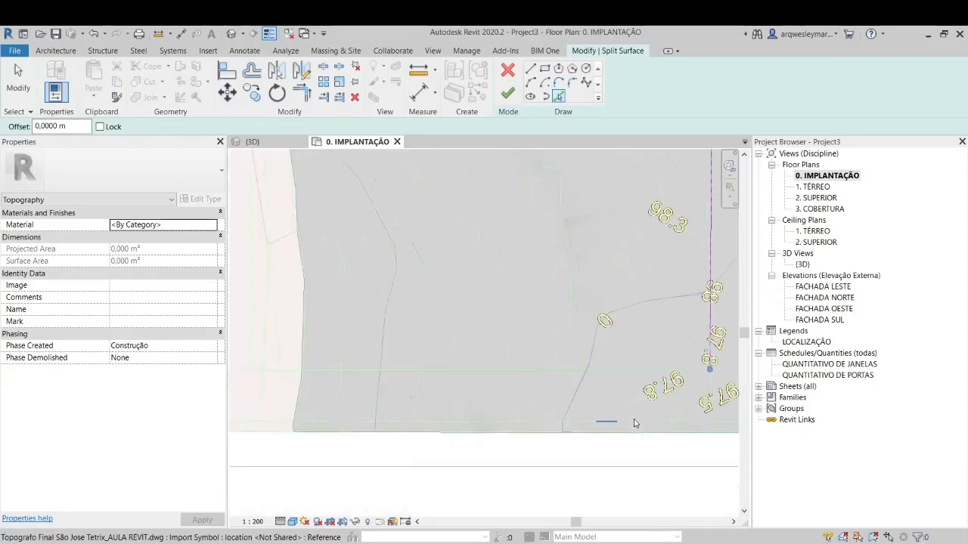
{"action": "scroll", "coordinate": [684, 386], "scroll_direction": "up", "scroll_amount": 3}
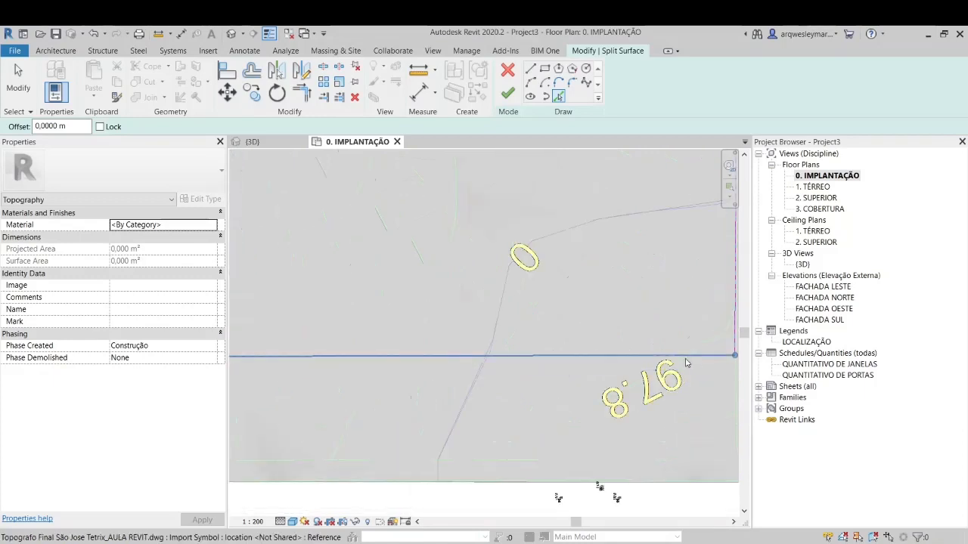
{"action": "left_click", "coordinate": [625, 362]}
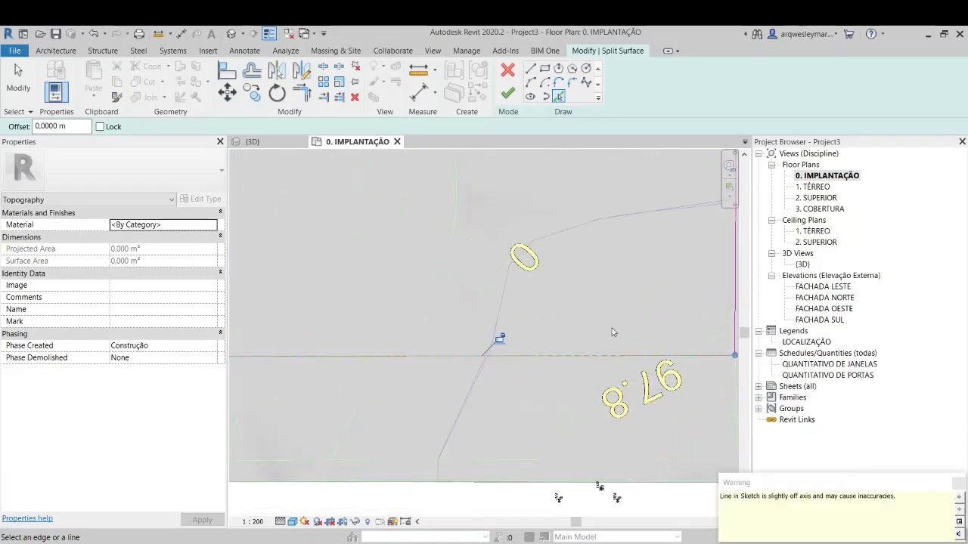
{"action": "scroll", "coordinate": [614, 326], "scroll_direction": "down", "scroll_amount": 4}
{"action": "scroll", "coordinate": [363, 518], "scroll_direction": "down", "scroll_amount": 2}
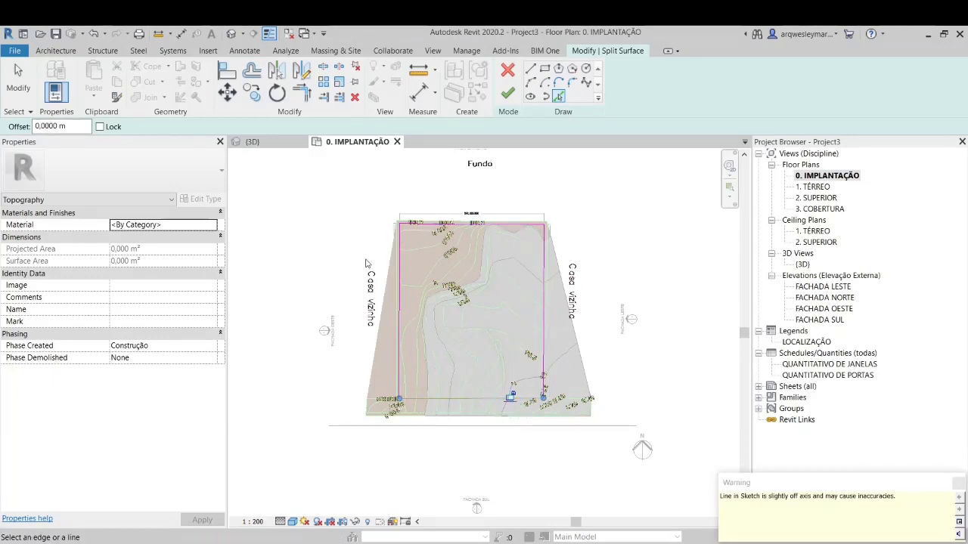
{"action": "left_click", "coordinate": [514, 97]}
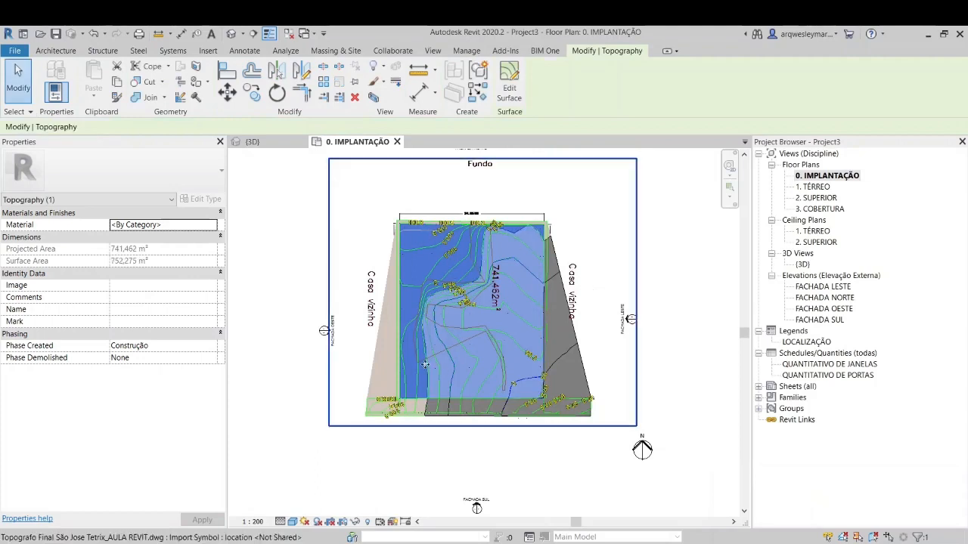
Return to the 3D view, inspect the split terrain and select the lot's inner surface.
{"action": "left_click", "coordinate": [252, 142]}
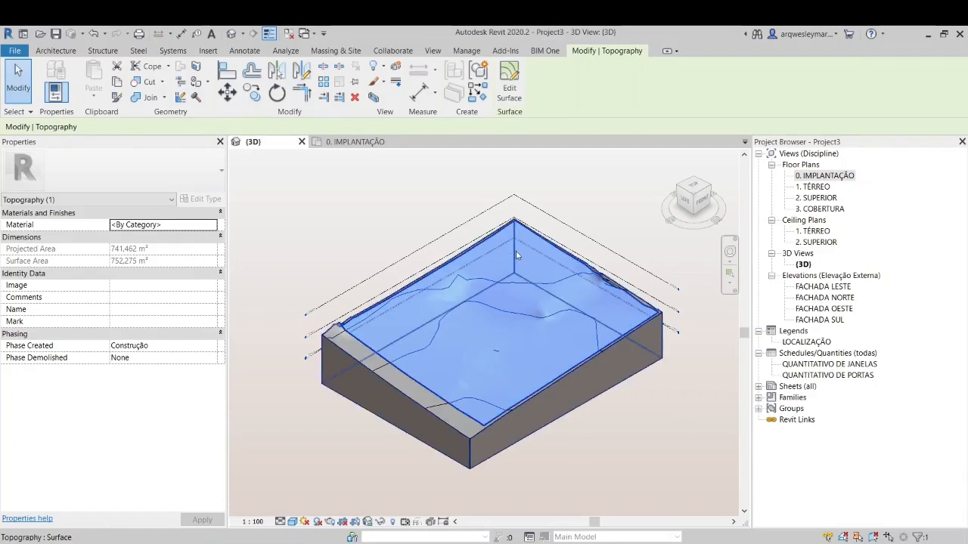
{"action": "left_click", "coordinate": [587, 463]}
{"action": "scroll", "coordinate": [466, 439], "scroll_direction": "up", "scroll_amount": 3}
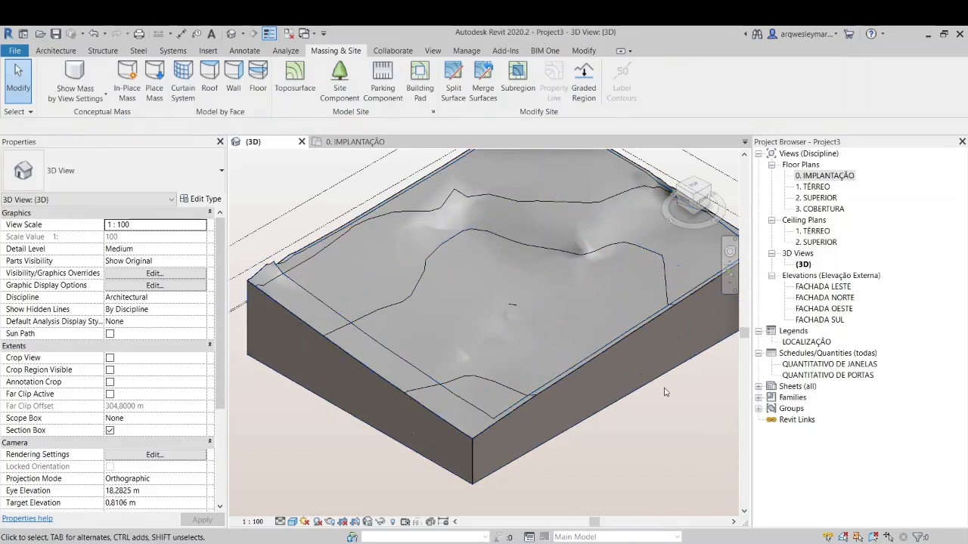
{"action": "scroll", "coordinate": [532, 320], "scroll_direction": "down", "scroll_amount": 2}
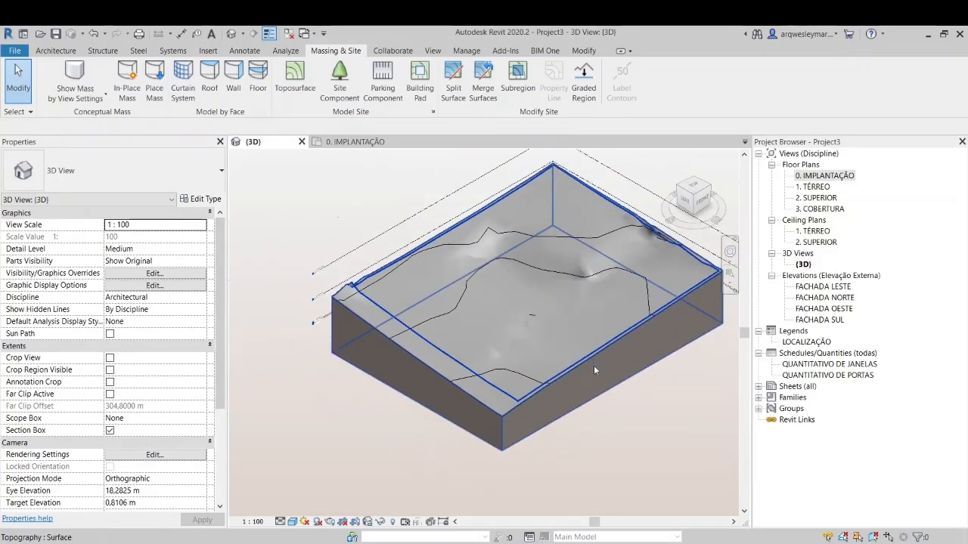
{"action": "left_click", "coordinate": [501, 271]}
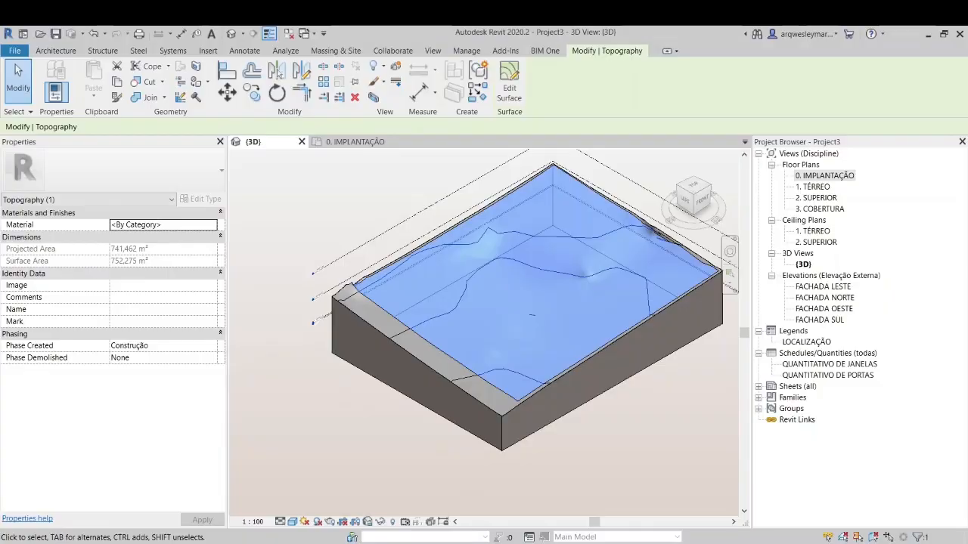
Switch to the survey drawing in AutoCAD and check the lot's area label against the selected surface.
{"action": "left_click", "coordinate": [498, 543]}
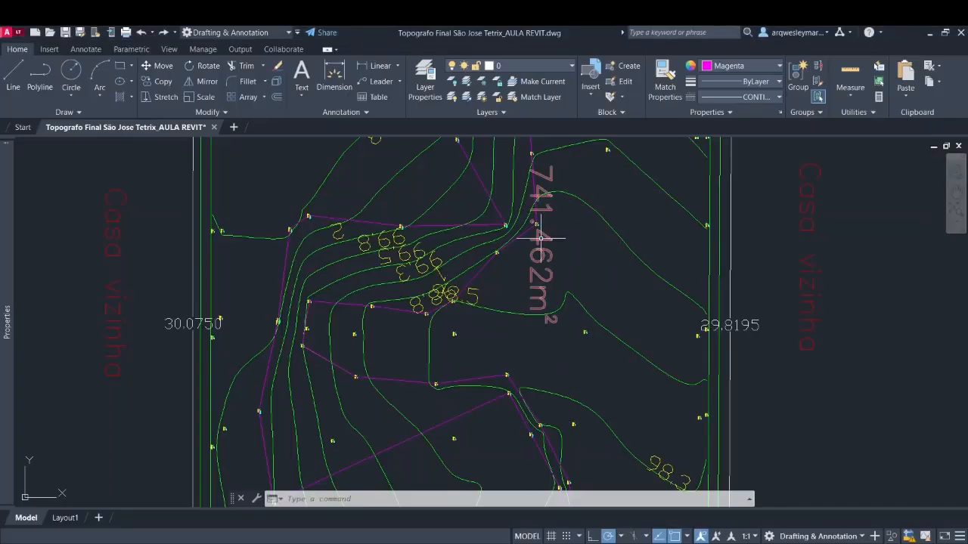
{"action": "scroll", "coordinate": [541, 285], "scroll_direction": "down", "scroll_amount": 5}
{"action": "scroll", "coordinate": [542, 284], "scroll_direction": "up", "scroll_amount": 3}
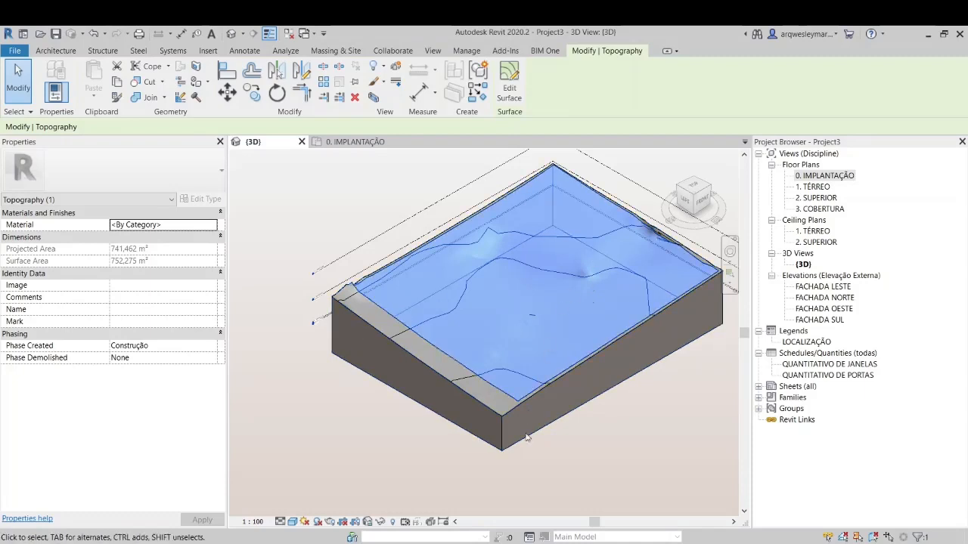
Assign the Grama material to the selected lot surface and deselect it.
{"action": "scroll", "coordinate": [460, 363], "scroll_direction": "up", "scroll_amount": 1}
{"action": "middle_click_drag", "start_coordinate": [460, 363], "coordinate": [419, 397]}
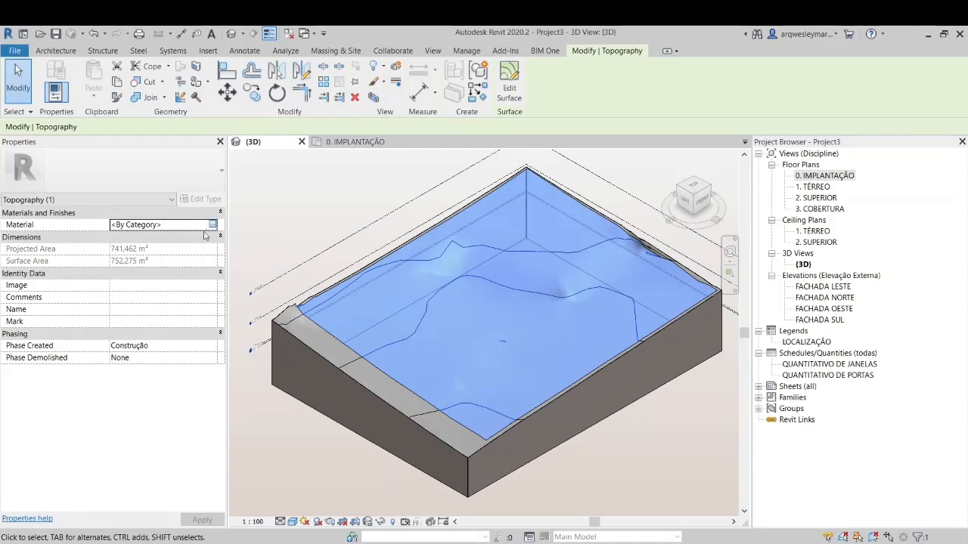
{"action": "left_click", "coordinate": [214, 225]}
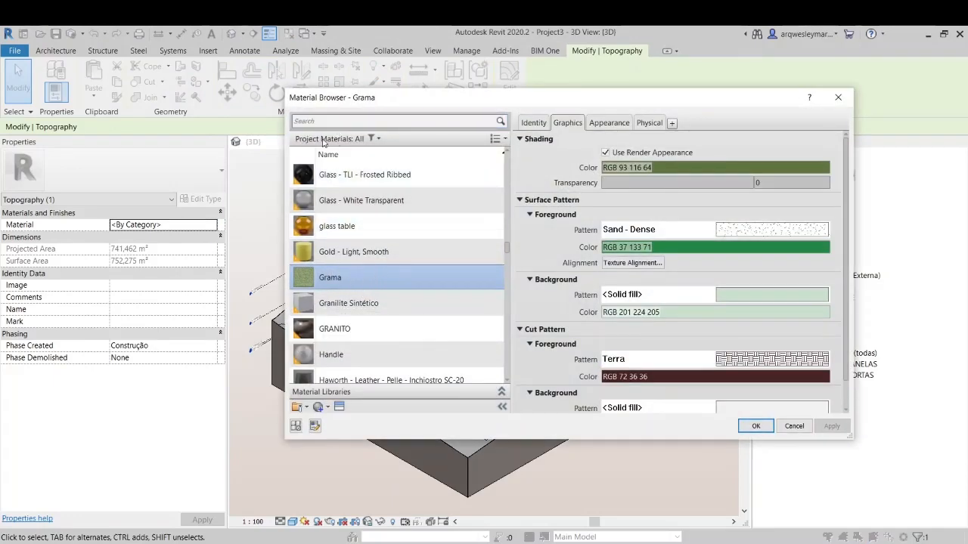
{"action": "scroll", "coordinate": [371, 265], "scroll_direction": "down", "scroll_amount": 10}
{"action": "scroll", "coordinate": [371, 265], "scroll_direction": "up", "scroll_amount": 10}
{"action": "scroll", "coordinate": [362, 213], "scroll_direction": "down", "scroll_amount": 2}
{"action": "scroll", "coordinate": [356, 189], "scroll_direction": "up", "scroll_amount": 1}
{"action": "left_click", "coordinate": [334, 121]}
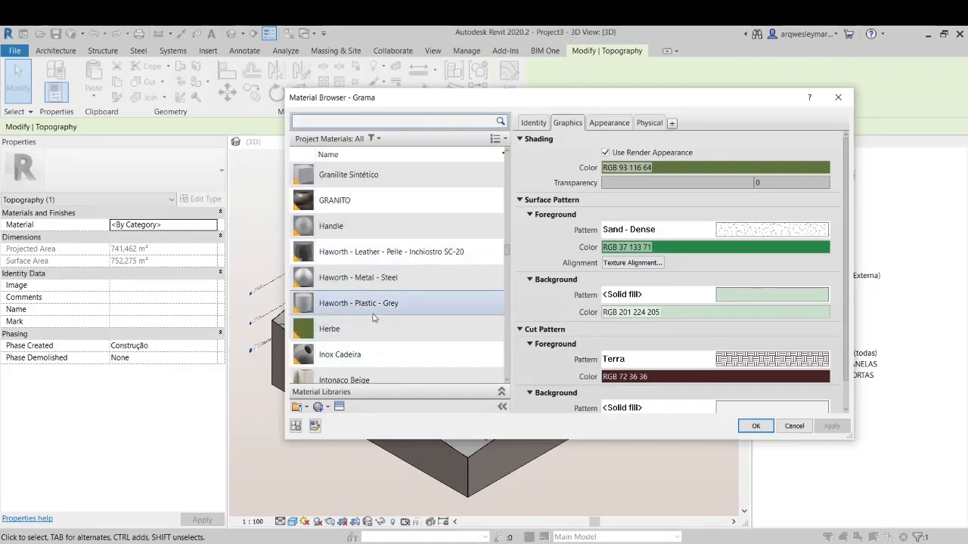
{"action": "scroll", "coordinate": [372, 317], "scroll_direction": "up", "scroll_amount": 3}
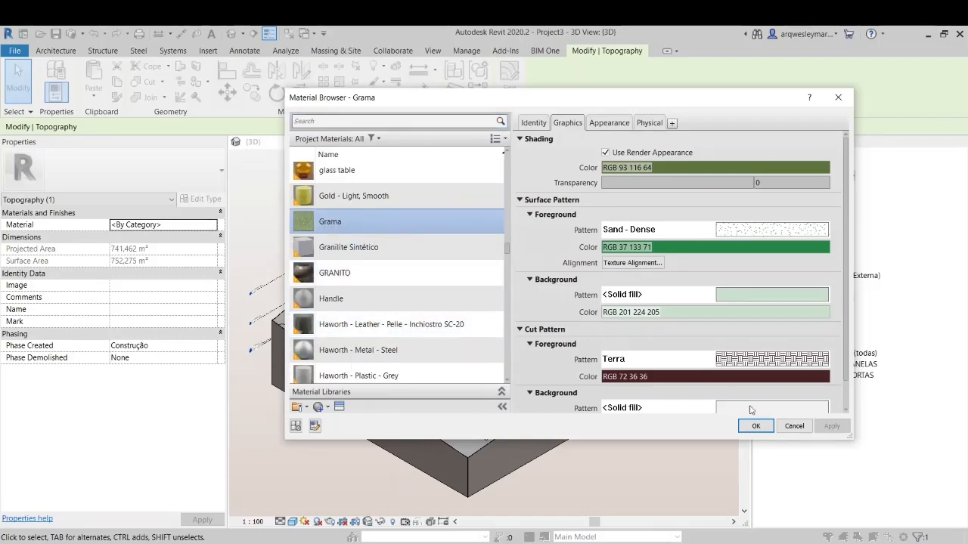
{"action": "left_click", "coordinate": [770, 427]}
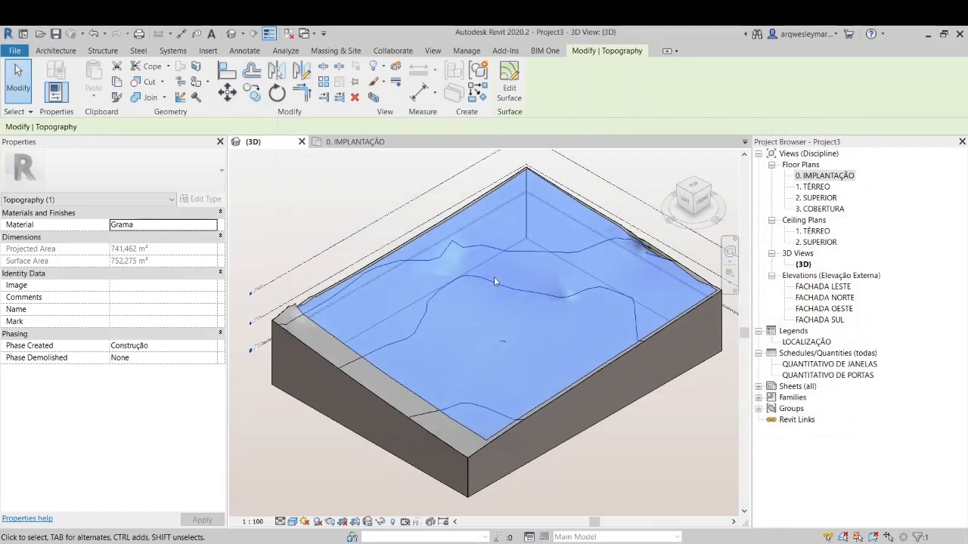
{"action": "left_click", "coordinate": [308, 201]}
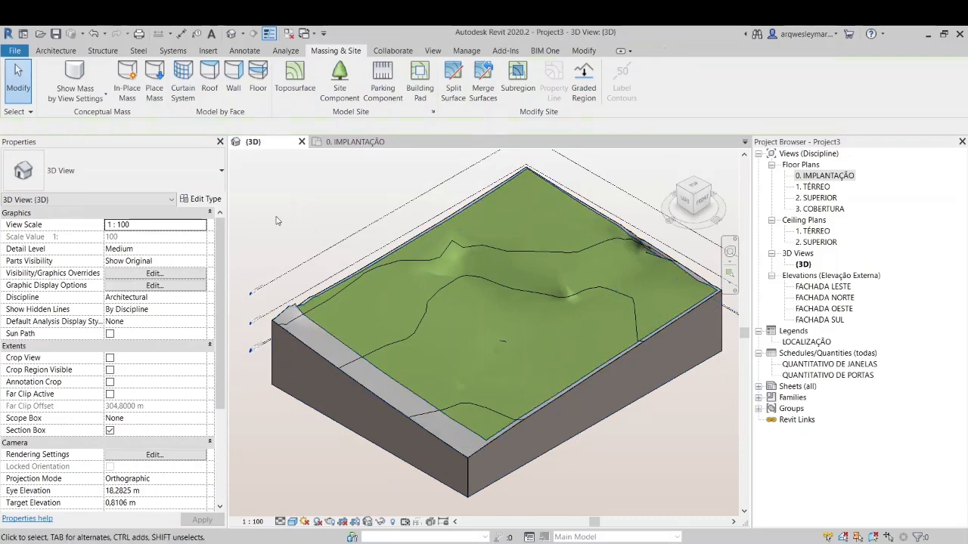
Inspect the grass-covered terrain from a horizontal corner view and again in the isometric view.
{"action": "scroll", "coordinate": [528, 333], "scroll_direction": "down", "scroll_amount": 1}
{"action": "scroll", "coordinate": [499, 341], "scroll_direction": "up", "scroll_amount": 1}
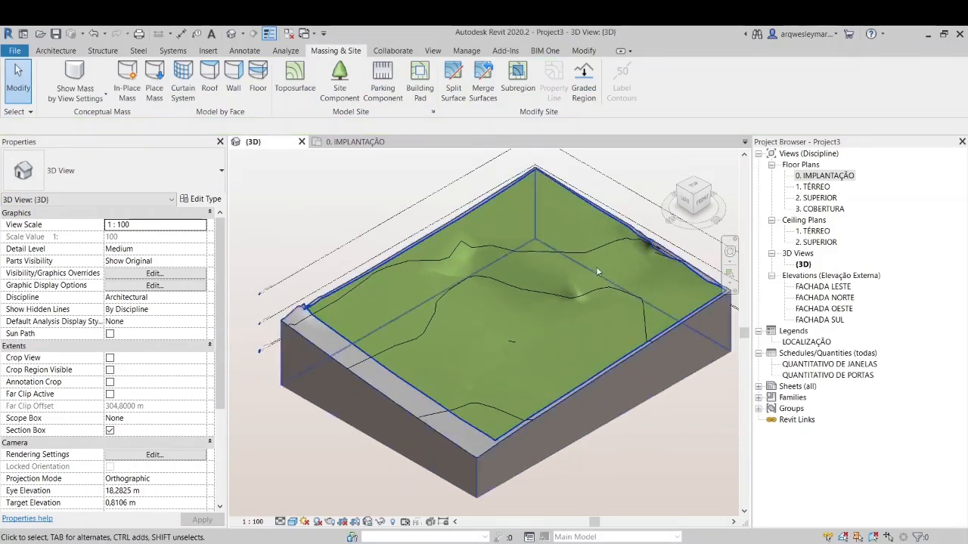
{"action": "left_click", "coordinate": [695, 198]}
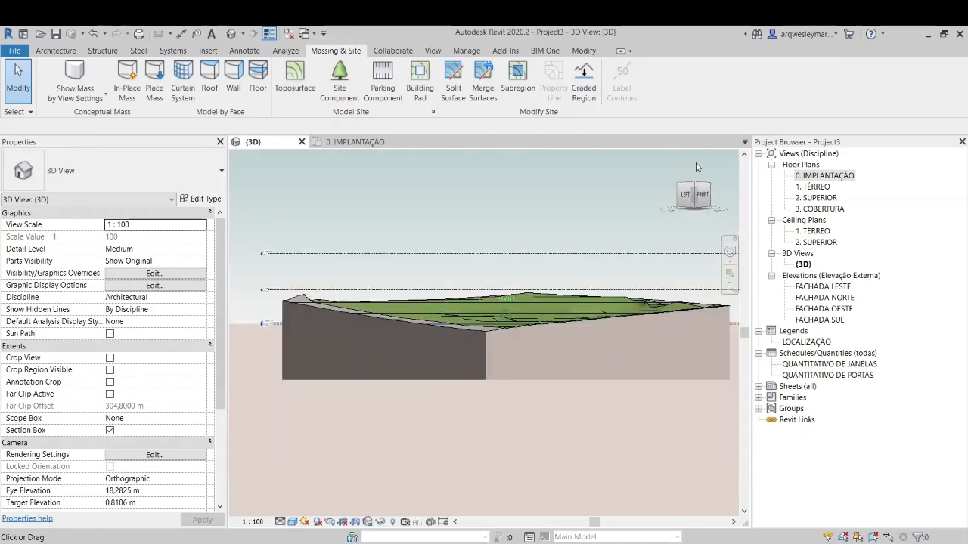
{"action": "left_click", "coordinate": [697, 180]}
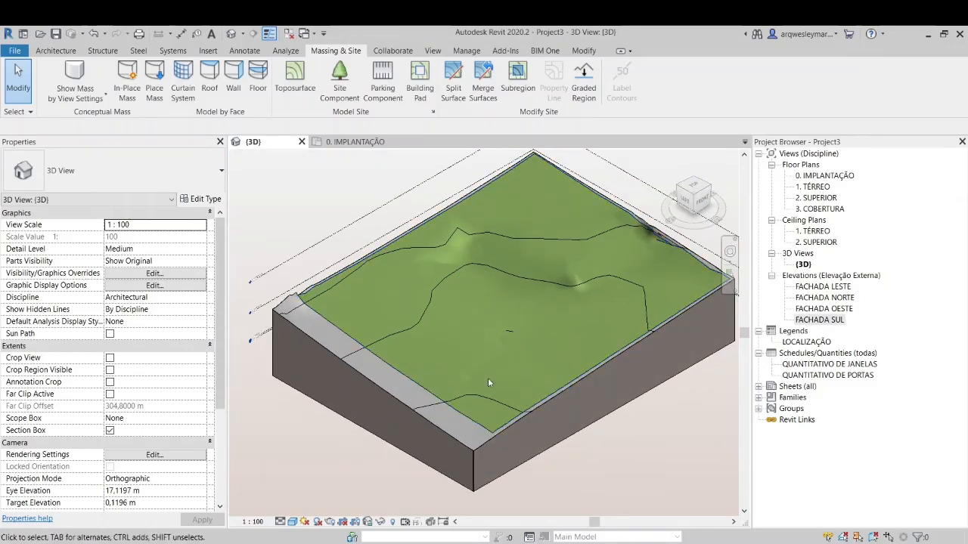
{"action": "middle_click_drag", "start_coordinate": [488, 378], "coordinate": [456, 369]}
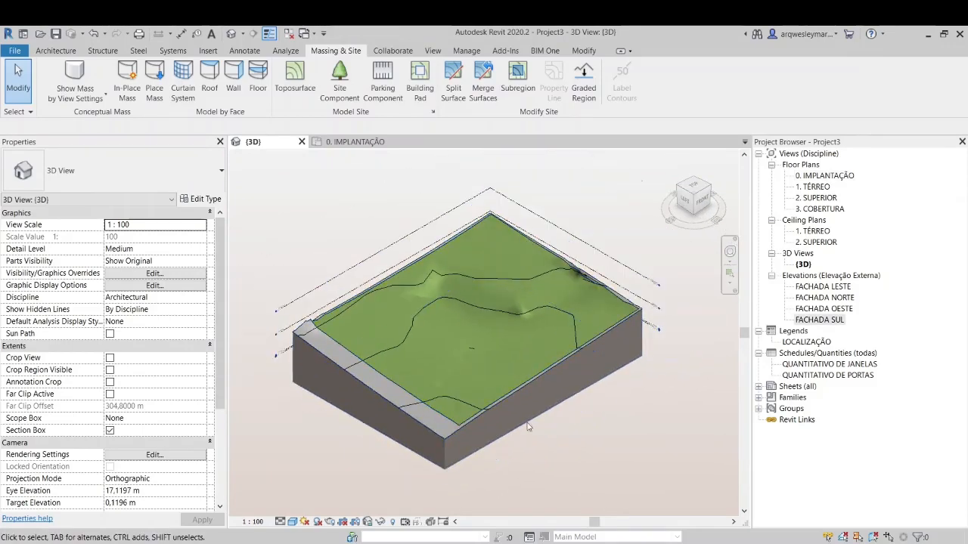
Select the 0. IMPLANTAÇÃO level and examine where its plane crosses the terrain near the front corner.
{"action": "scroll", "coordinate": [655, 335], "scroll_direction": "up", "scroll_amount": 3}
{"action": "scroll", "coordinate": [654, 336], "scroll_direction": "up", "scroll_amount": 5}
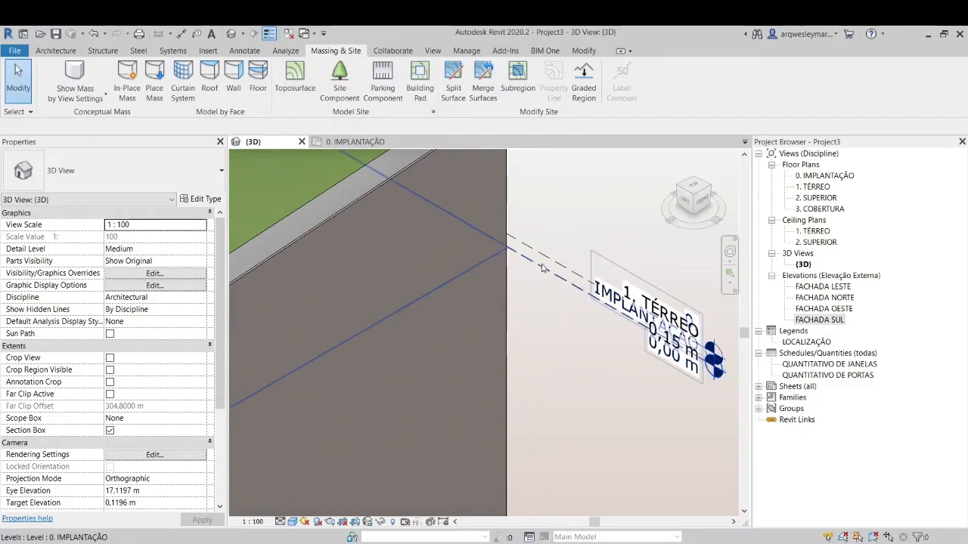
{"action": "left_click", "coordinate": [540, 266]}
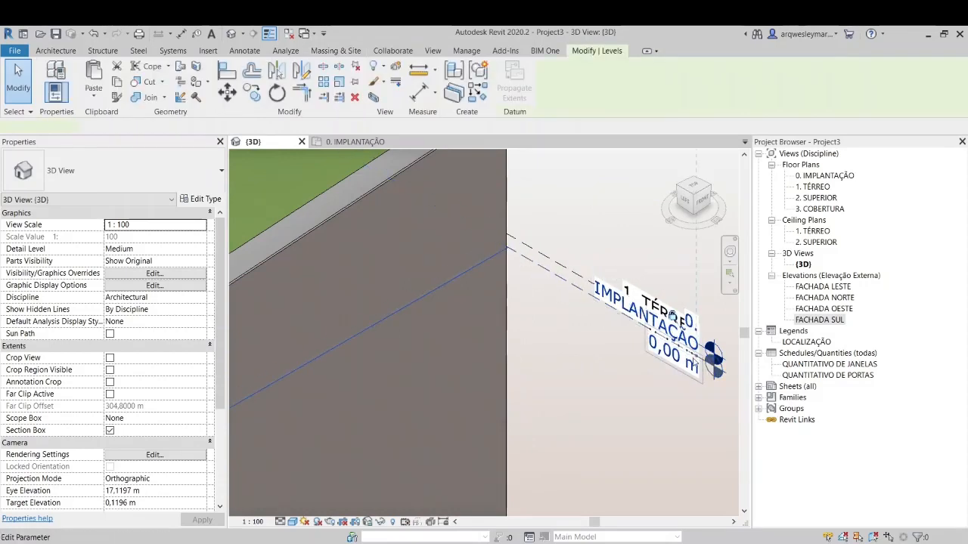
{"action": "scroll", "coordinate": [647, 333], "scroll_direction": "down", "scroll_amount": 5}
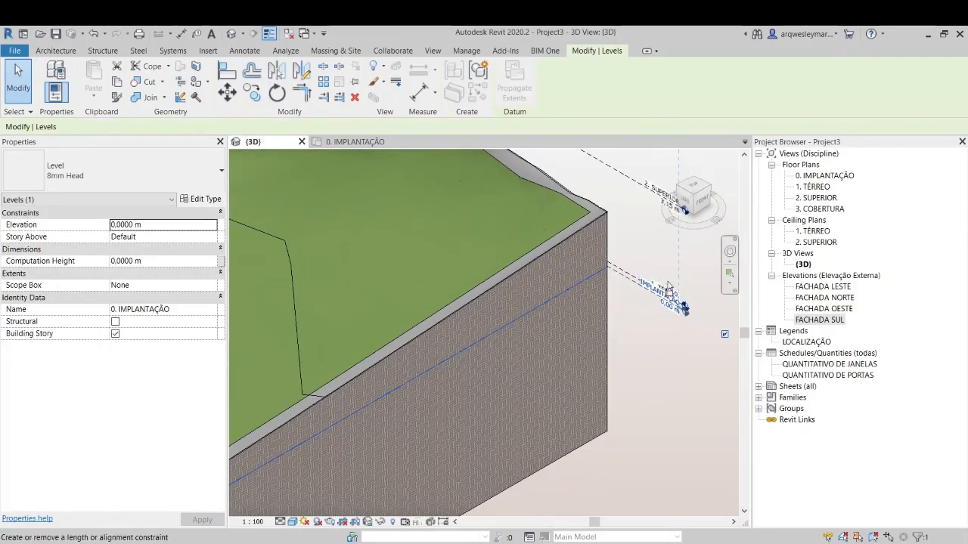
{"action": "scroll", "coordinate": [684, 306], "scroll_direction": "down", "scroll_amount": 5}
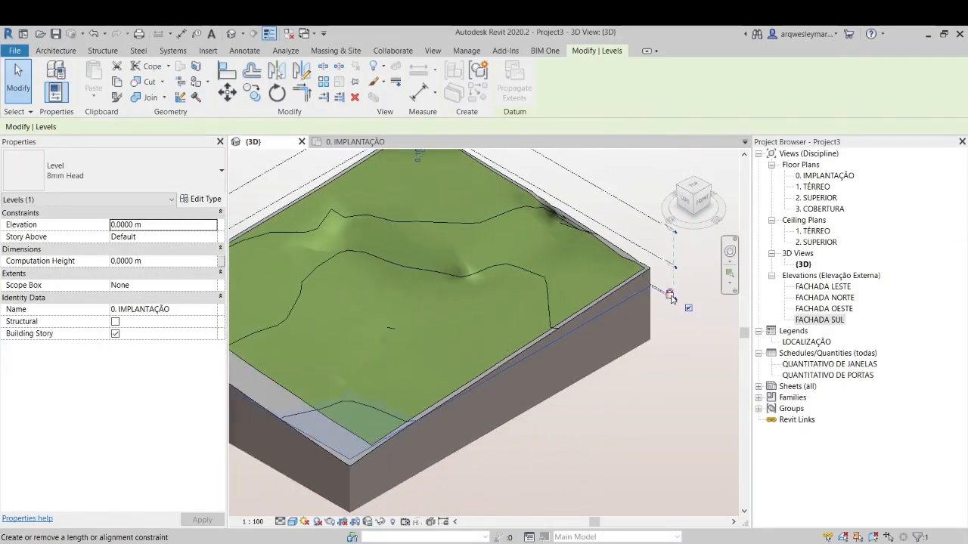
{"action": "scroll", "coordinate": [446, 396], "scroll_direction": "up", "scroll_amount": 5}
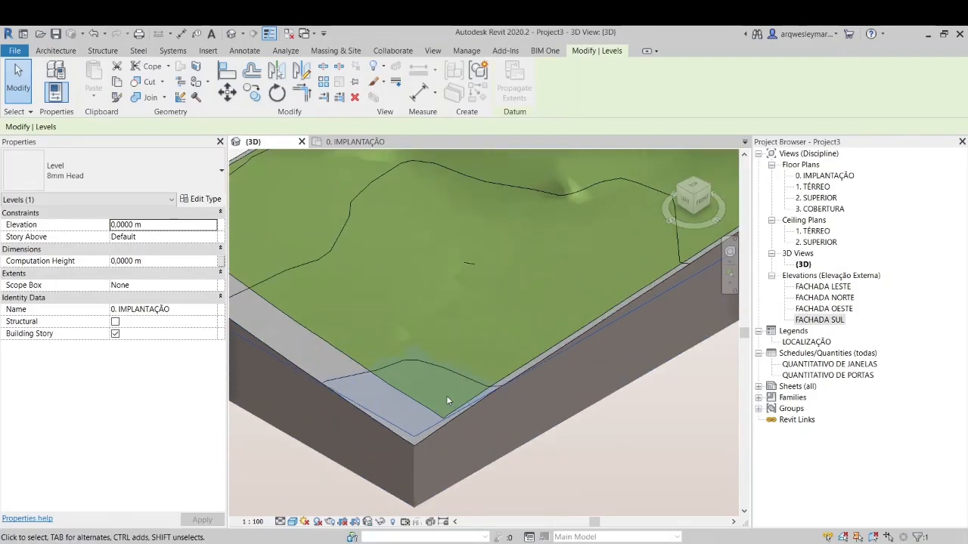
{"action": "scroll", "coordinate": [470, 401], "scroll_direction": "up", "scroll_amount": 1}
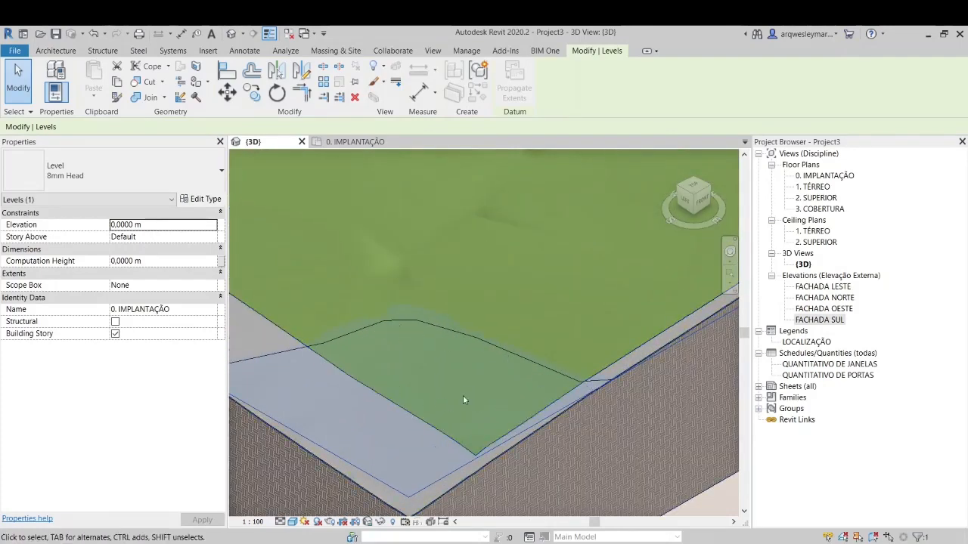
{"action": "scroll", "coordinate": [447, 401], "scroll_direction": "down", "scroll_amount": 5}
{"action": "scroll", "coordinate": [514, 341], "scroll_direction": "up", "scroll_amount": 5}
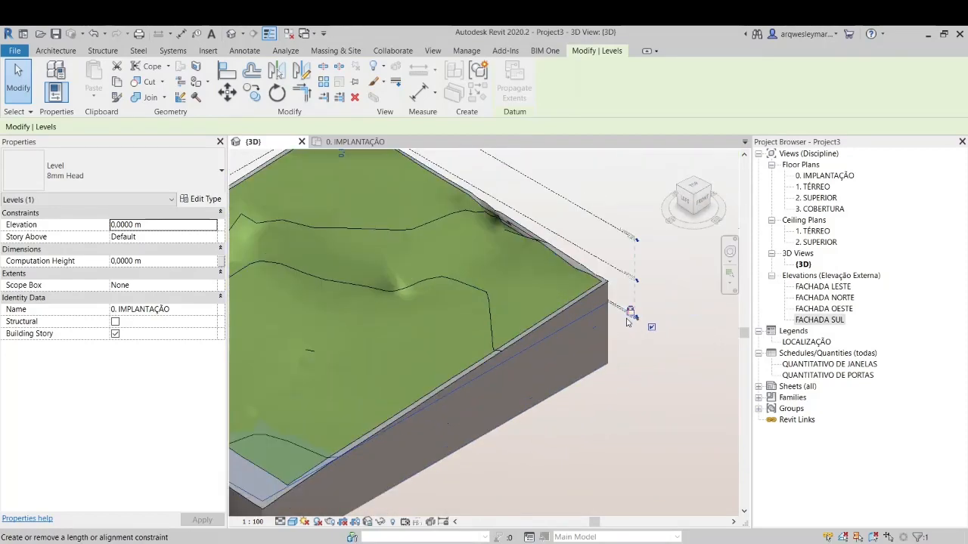
{"action": "scroll", "coordinate": [512, 325], "scroll_direction": "down", "scroll_amount": 5}
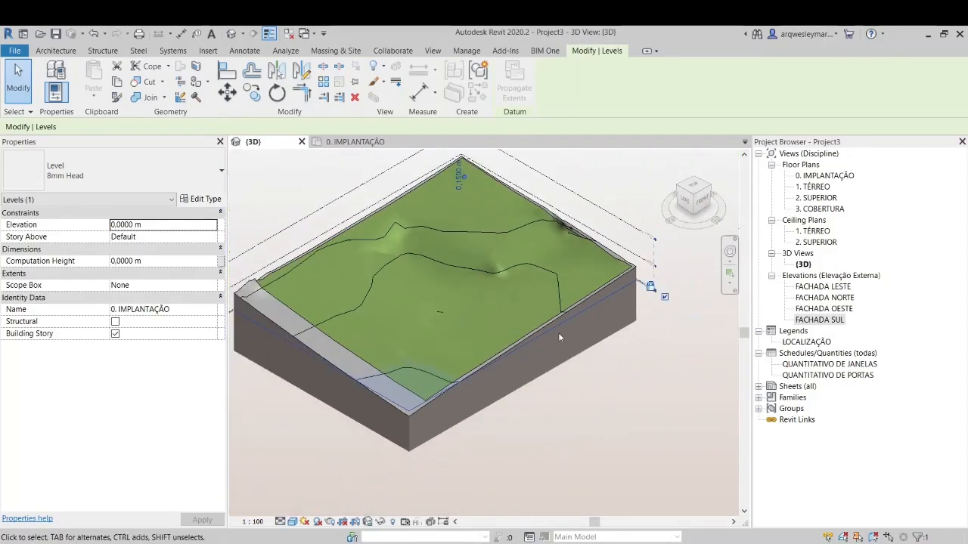
Examine from the left side how the 0. IMPLANTAÇÃO level cuts through the terrain profile.
{"action": "left_click", "coordinate": [685, 203]}
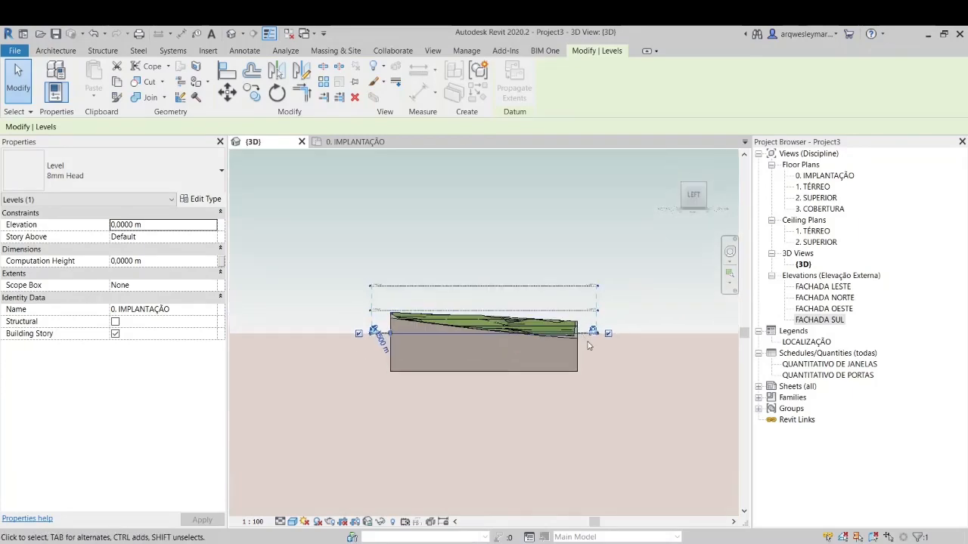
{"action": "scroll", "coordinate": [588, 340], "scroll_direction": "up", "scroll_amount": 6}
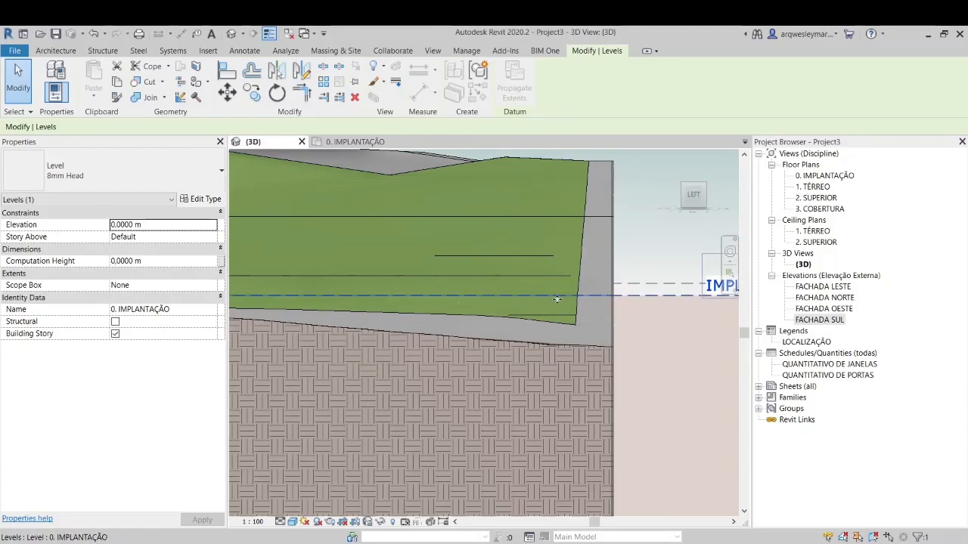
{"action": "scroll", "coordinate": [524, 299], "scroll_direction": "down", "scroll_amount": 3}
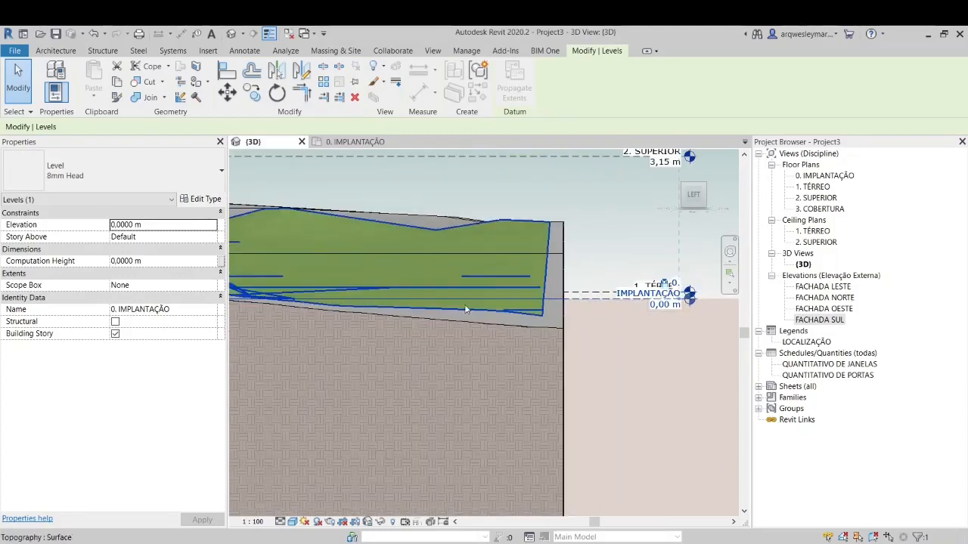
{"action": "scroll", "coordinate": [620, 310], "scroll_direction": "down", "scroll_amount": 2}
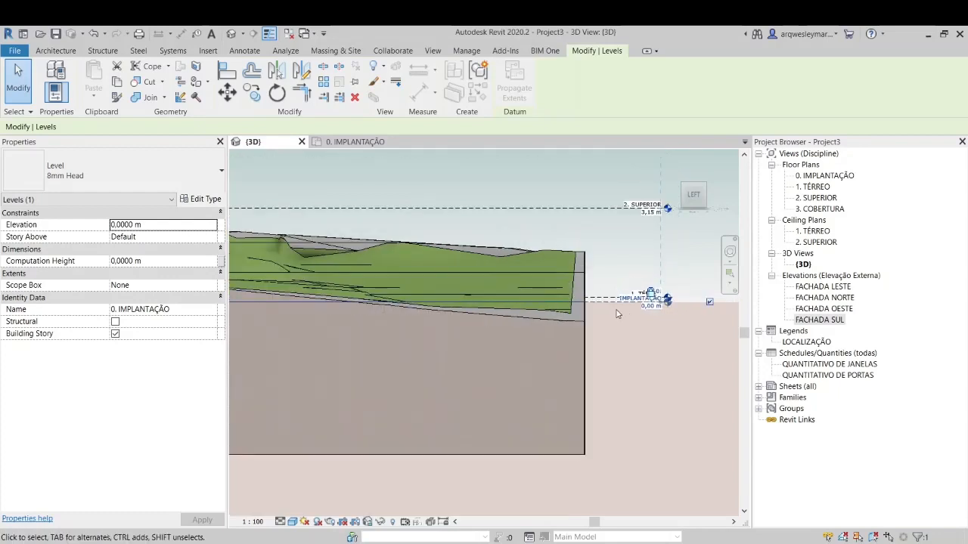
{"action": "scroll", "coordinate": [614, 313], "scroll_direction": "down", "scroll_amount": 2}
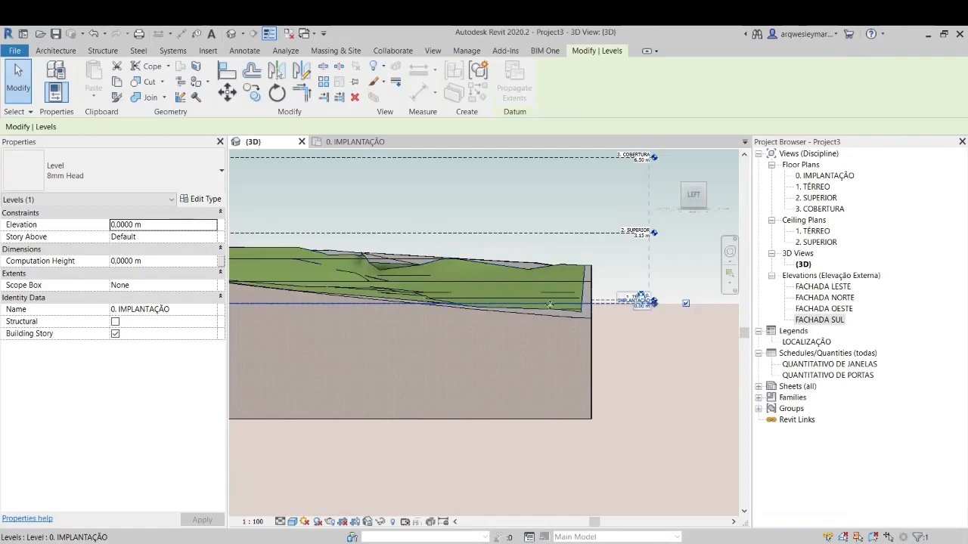
{"action": "scroll", "coordinate": [642, 340], "scroll_direction": "down", "scroll_amount": 3}
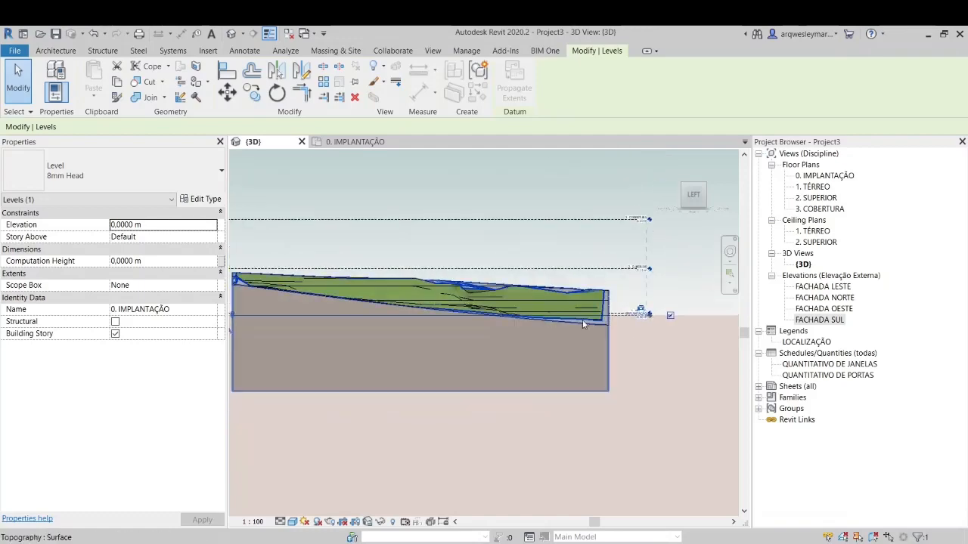
Return to the isometric view, inspect the terrain's front corner against the level plane and deselect the level.
{"action": "left_click", "coordinate": [704, 186]}
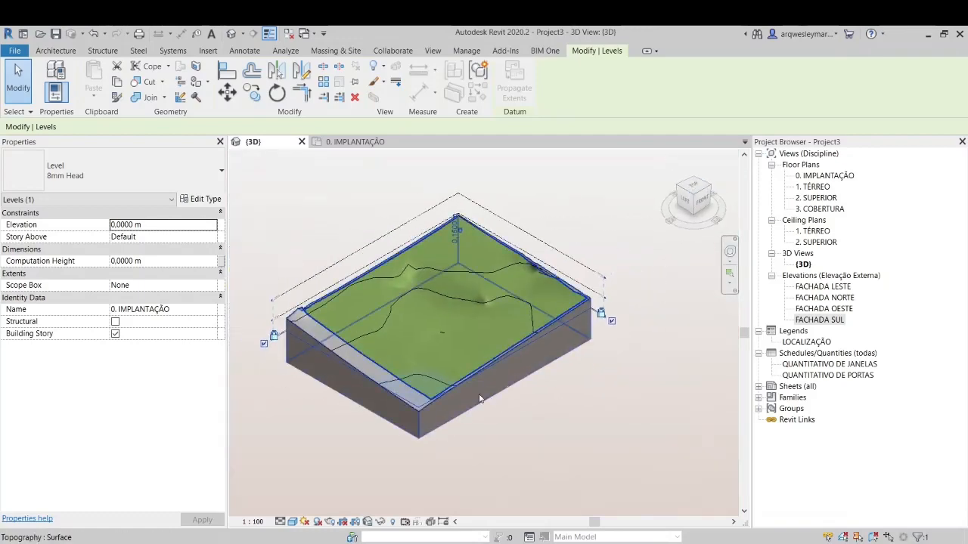
{"action": "scroll", "coordinate": [451, 390], "scroll_direction": "up", "scroll_amount": 5}
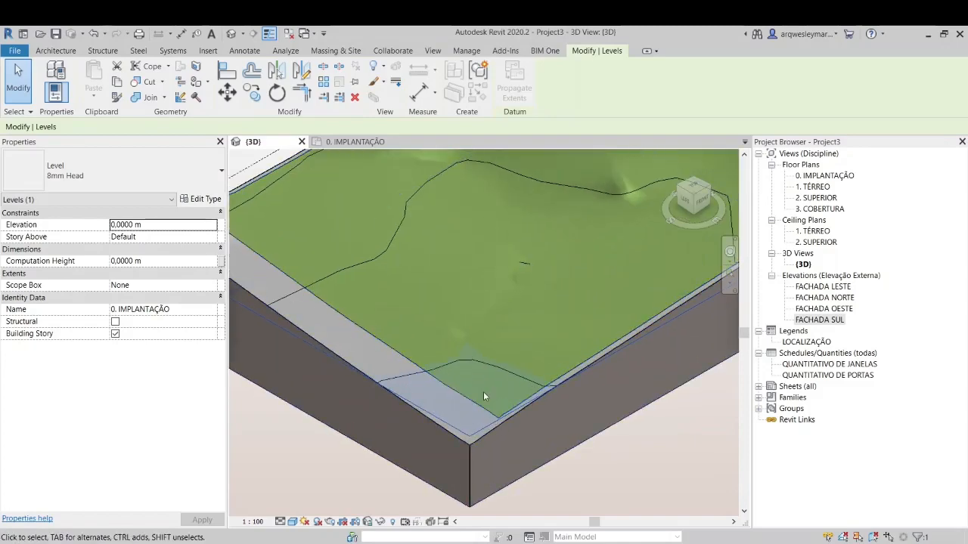
{"action": "scroll", "coordinate": [480, 404], "scroll_direction": "down", "scroll_amount": 4}
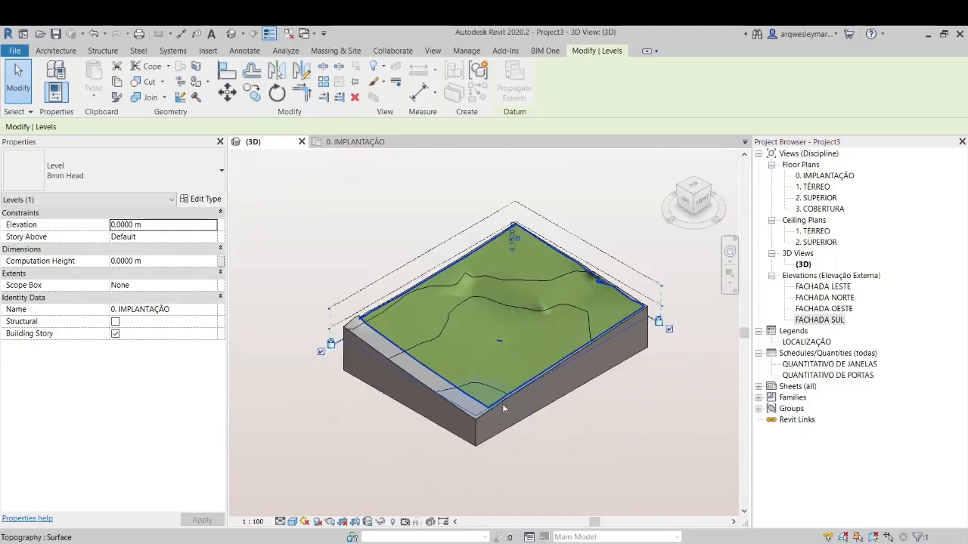
{"action": "scroll", "coordinate": [487, 341], "scroll_direction": "up", "scroll_amount": 4}
{"action": "scroll", "coordinate": [496, 352], "scroll_direction": "down", "scroll_amount": 4}
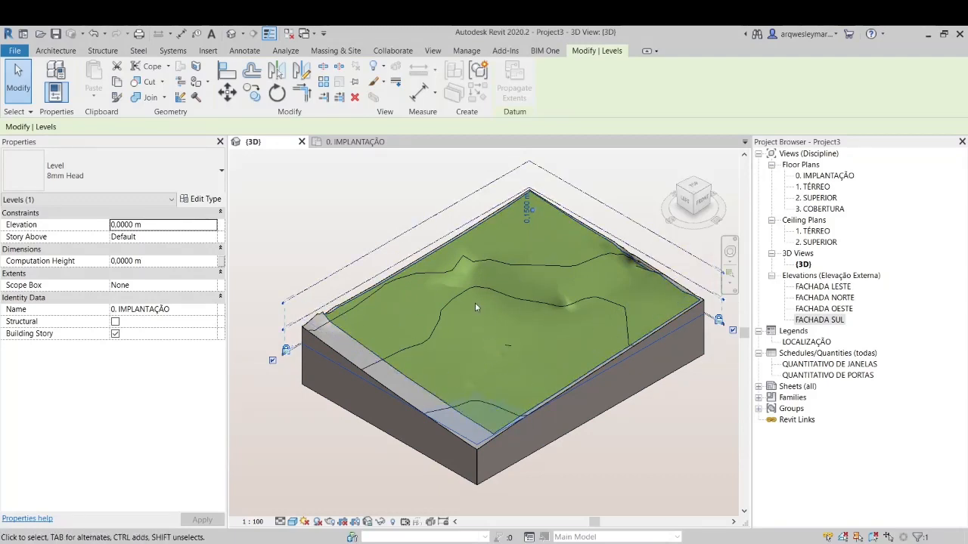
{"action": "key", "text": "Escape"}
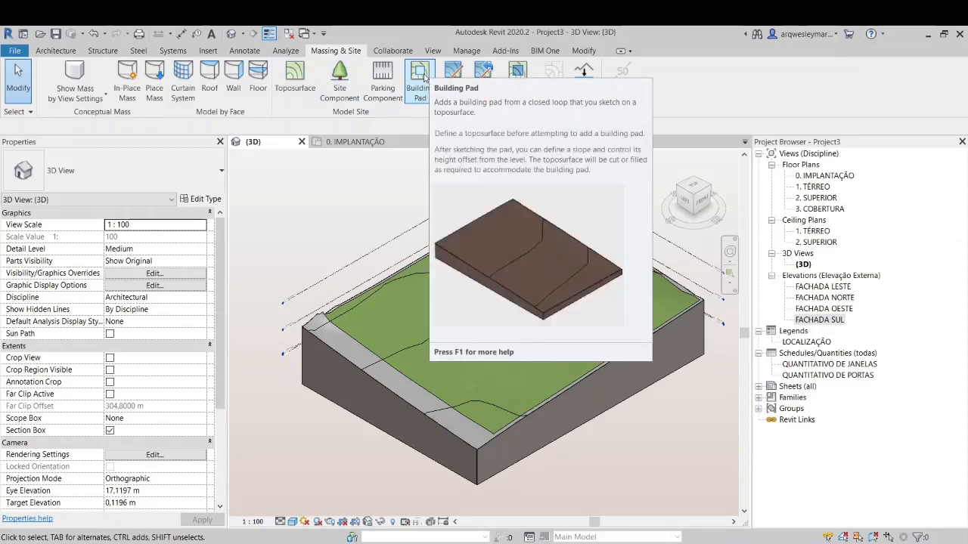
Create a rectangular building pad of 20 by 12 m in the middle of the lot on level 0. IMPLANTAÇÃO.
{"action": "left_click", "coordinate": [422, 75]}
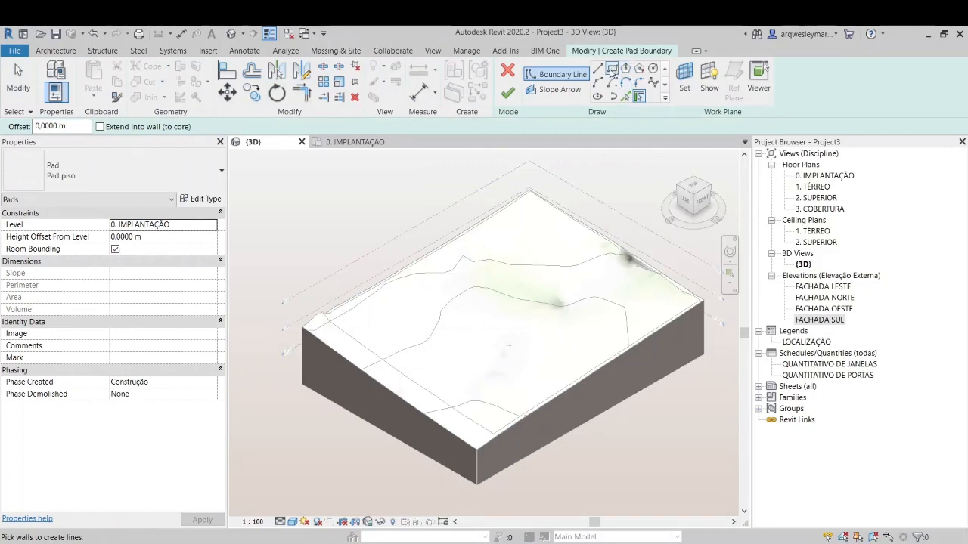
{"action": "left_click", "coordinate": [612, 70]}
{"action": "left_click", "coordinate": [409, 330]}
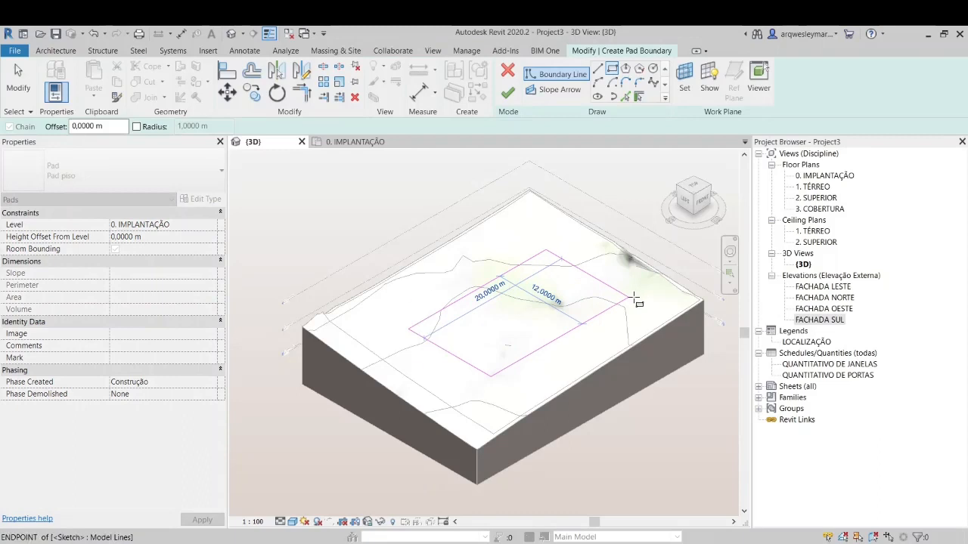
{"action": "left_click", "coordinate": [635, 298]}
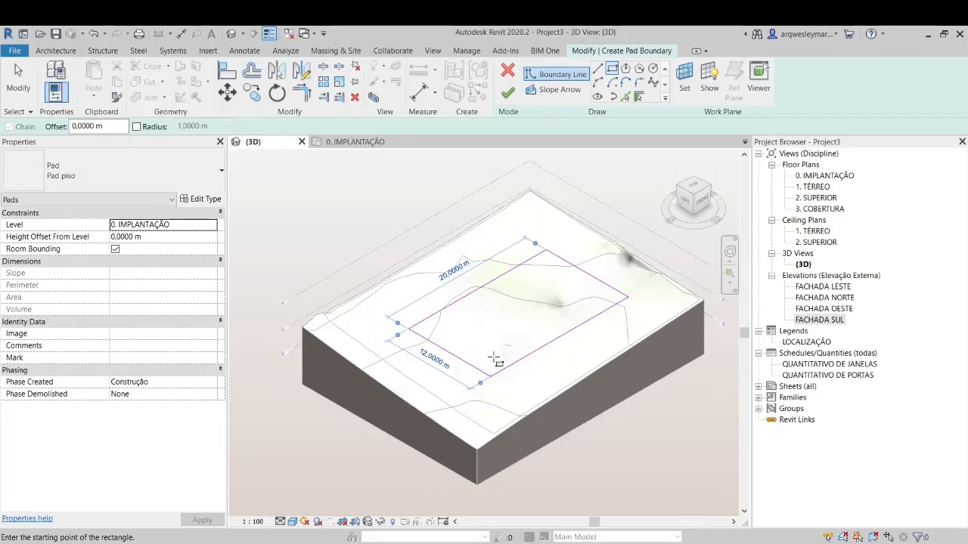
{"action": "left_click", "coordinate": [514, 99]}
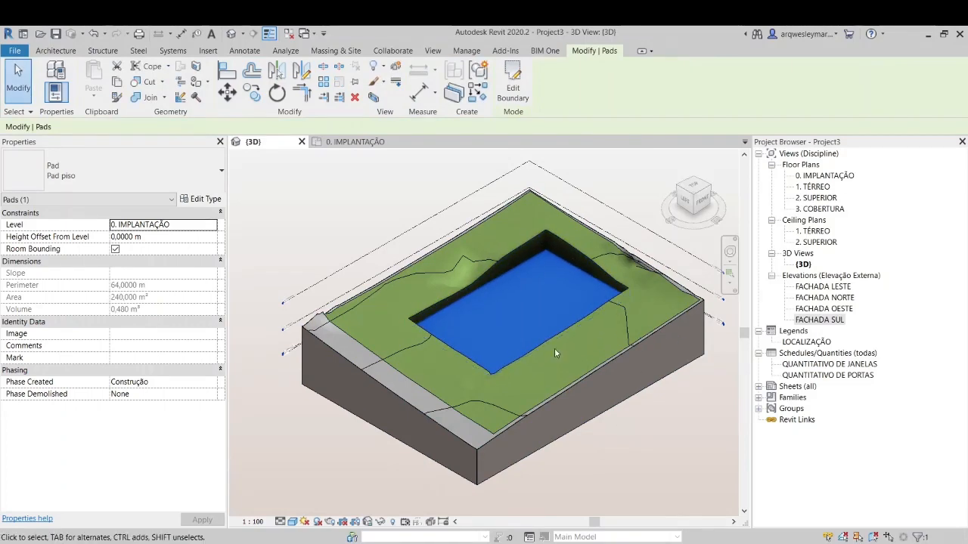
Try height offsets of 3 m and 2 m for the building pad before setting its offset from the level to 1 m.
{"action": "scroll", "coordinate": [542, 314], "scroll_direction": "up", "scroll_amount": 3}
{"action": "scroll", "coordinate": [525, 373], "scroll_direction": "down", "scroll_amount": 3}
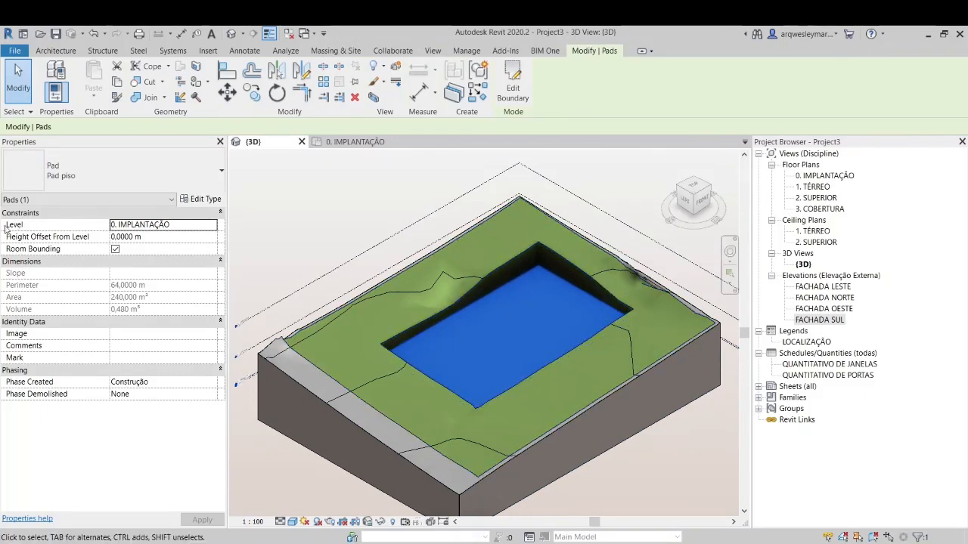
{"action": "left_click", "coordinate": [144, 236]}
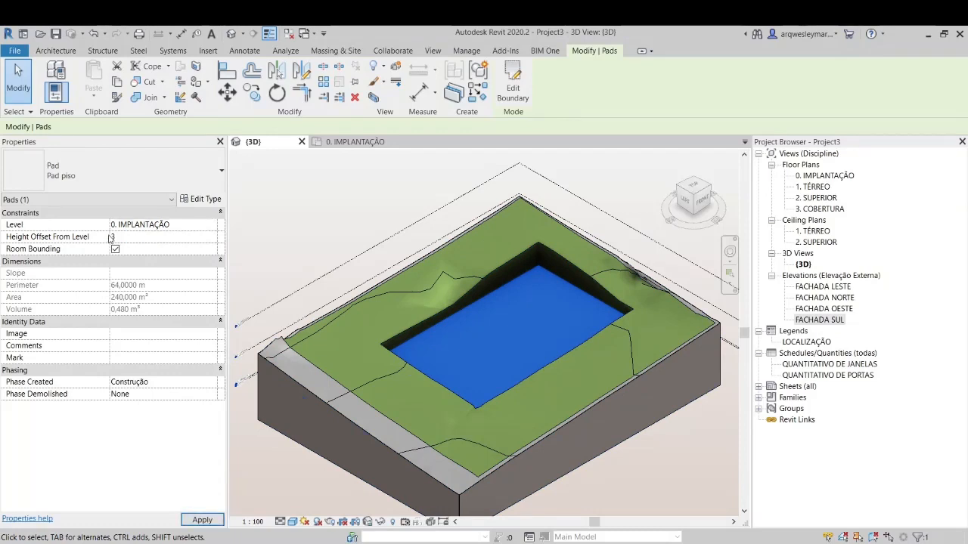
{"action": "left_click", "coordinate": [111, 237]}
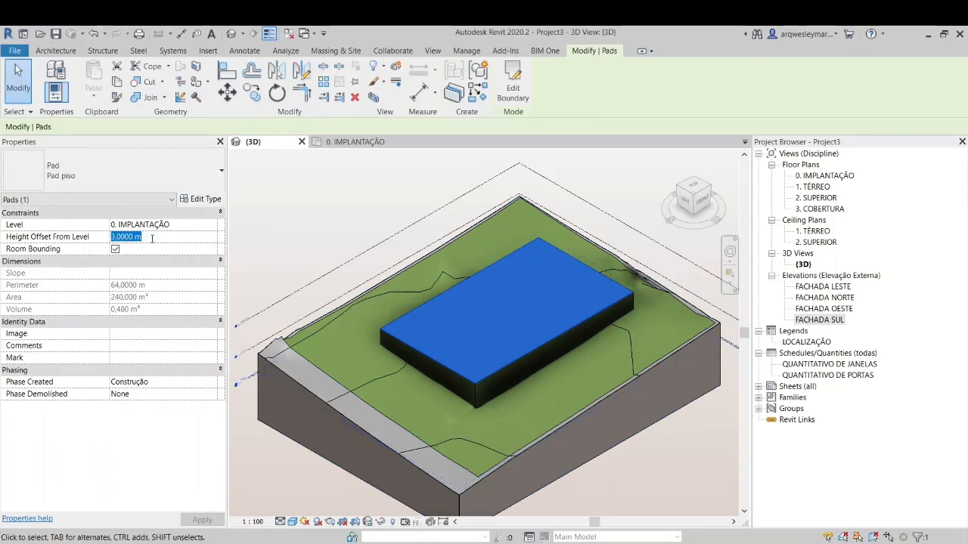
{"action": "type", "text": "2"}
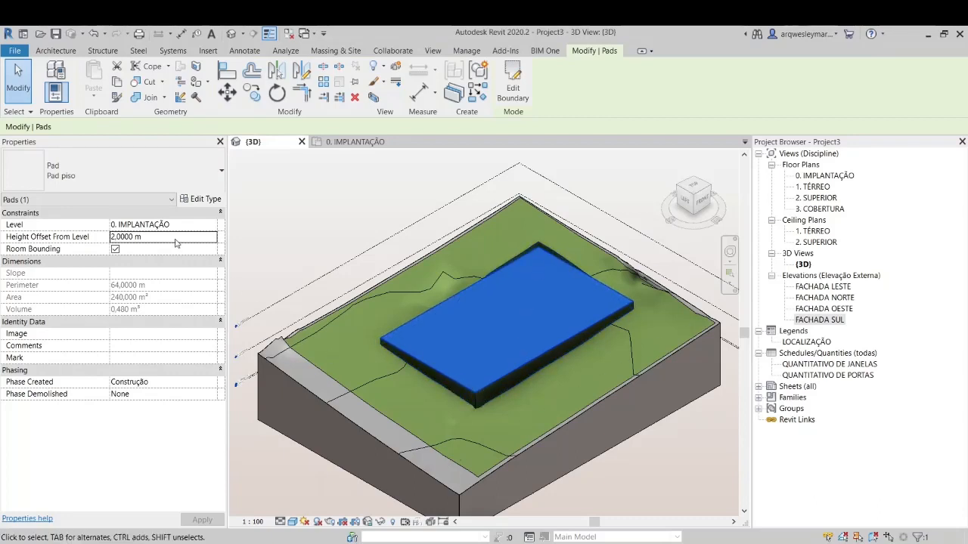
{"action": "key", "text": "Return"}
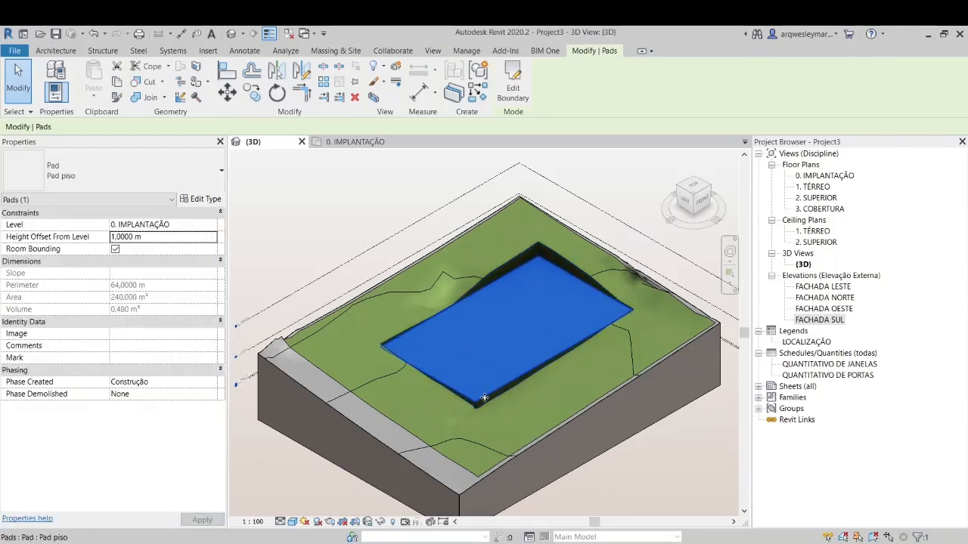
Examine from the left side how the raised building pad cuts through the terrain profile and return to the isometric view.
{"action": "left_click", "coordinate": [690, 204]}
{"action": "scroll", "coordinate": [595, 369], "scroll_direction": "up", "scroll_amount": 2}
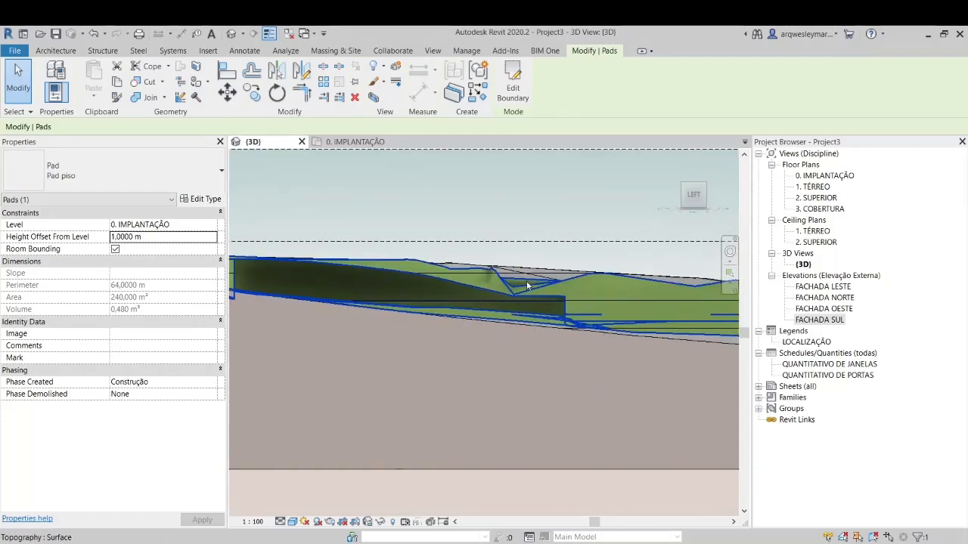
{"action": "scroll", "coordinate": [541, 329], "scroll_direction": "down", "scroll_amount": 2}
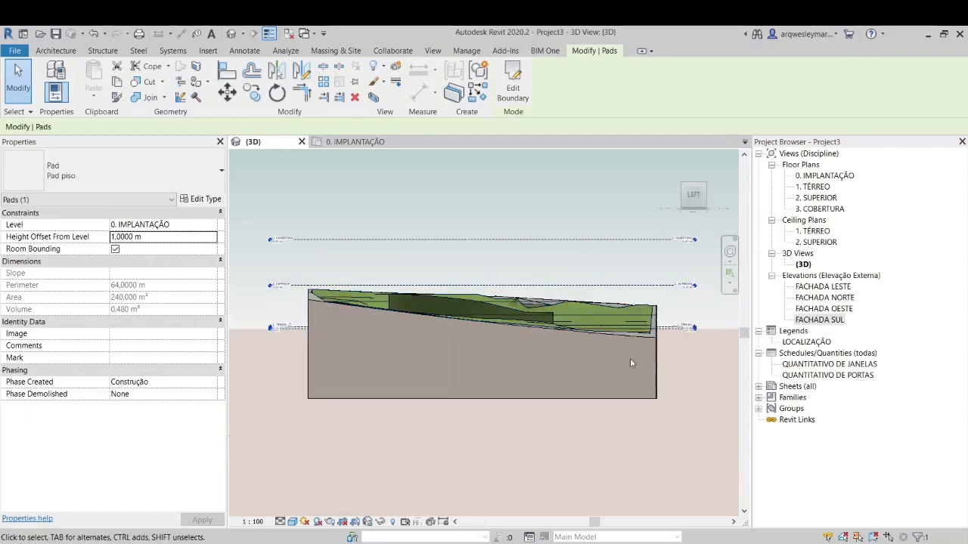
{"action": "left_click", "coordinate": [704, 189]}
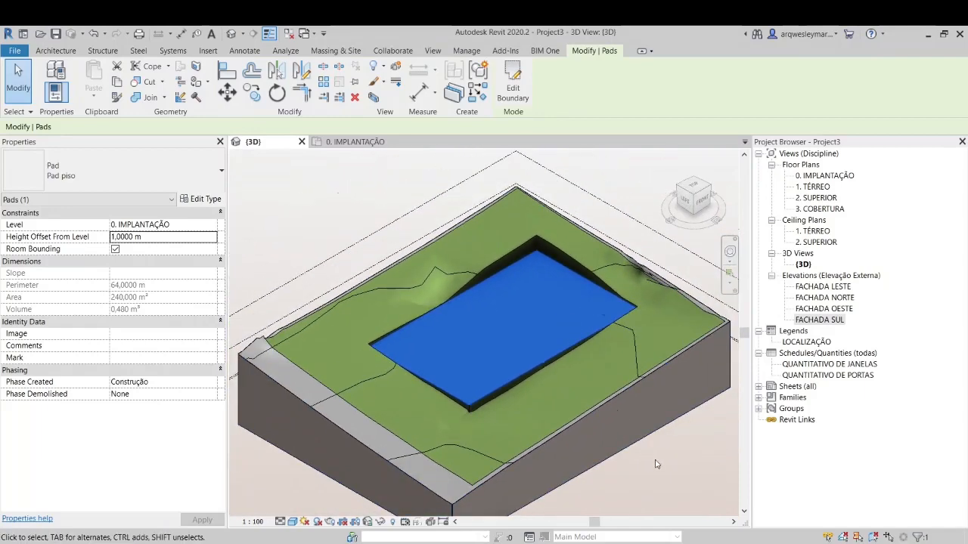
Deselect the pad and inspect its exposed thickness and the terrain cut up close at the front corner.
{"action": "key", "text": "Escape"}
{"action": "scroll", "coordinate": [502, 317], "scroll_direction": "down", "scroll_amount": 1}
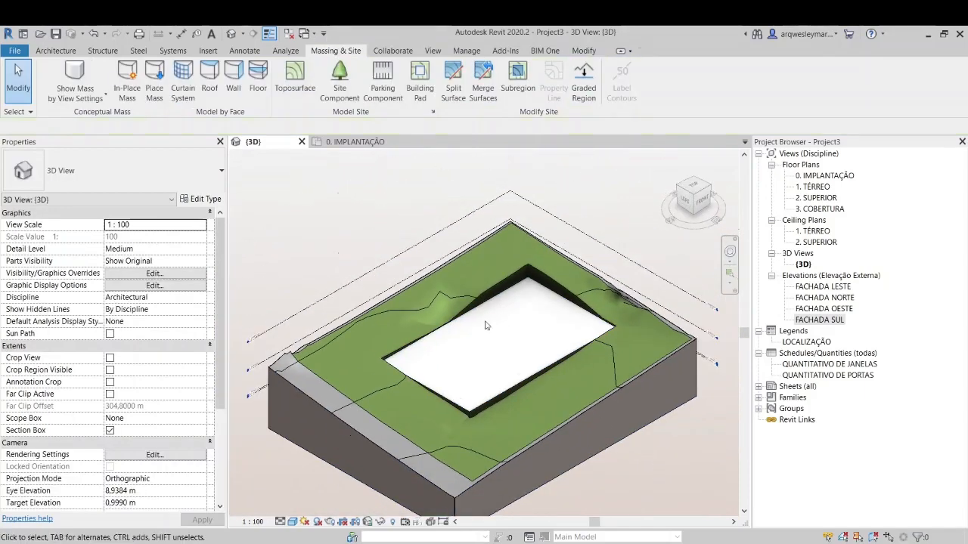
{"action": "scroll", "coordinate": [484, 410], "scroll_direction": "up", "scroll_amount": 5}
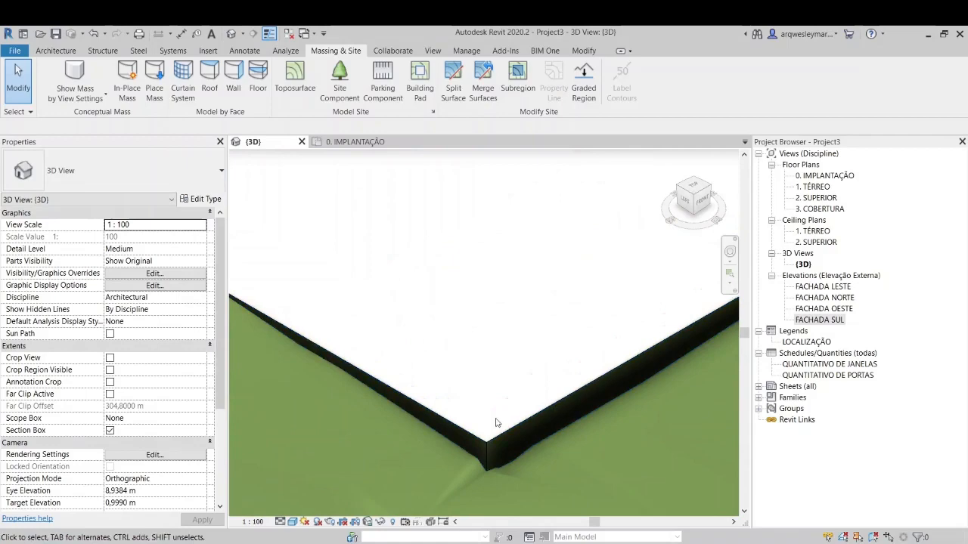
{"action": "scroll", "coordinate": [484, 408], "scroll_direction": "down", "scroll_amount": 4}
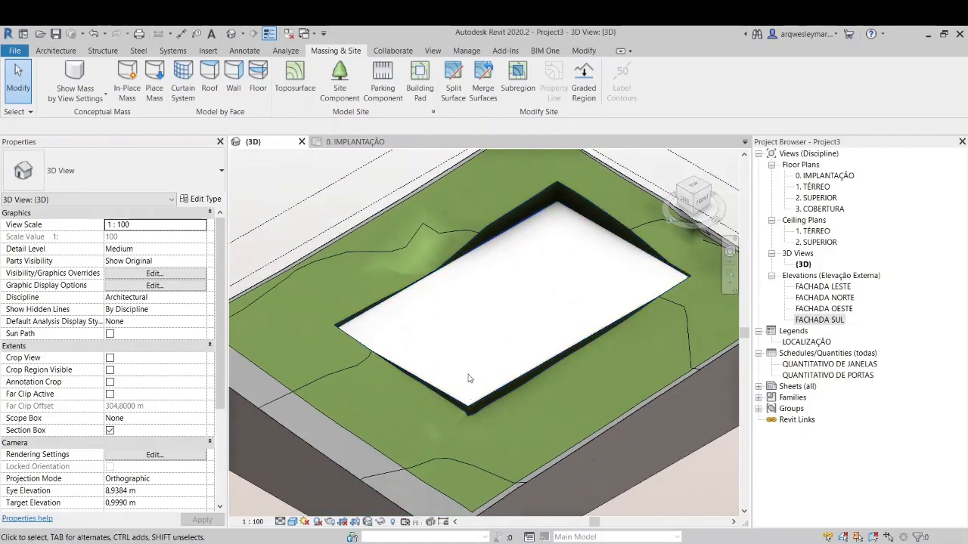
{"action": "scroll", "coordinate": [468, 379], "scroll_direction": "up", "scroll_amount": 5}
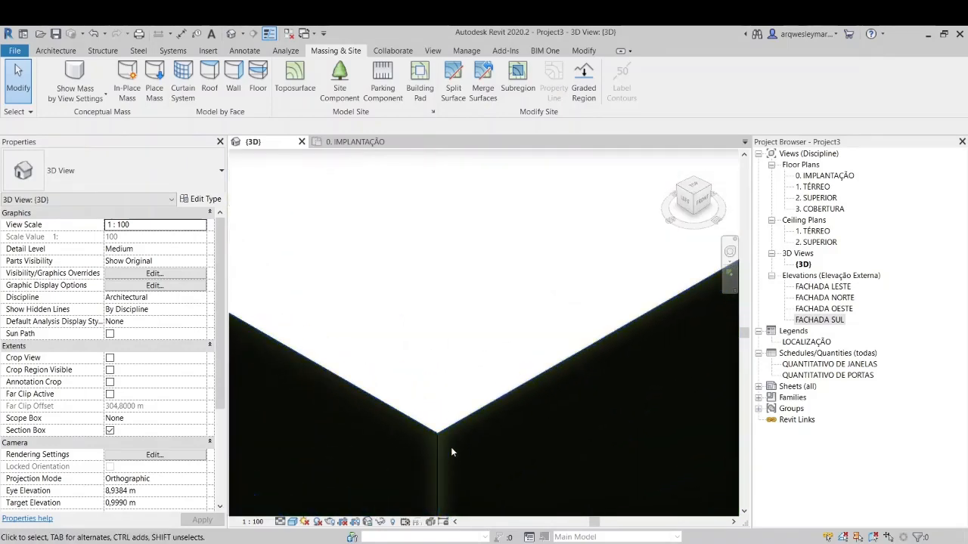
{"action": "scroll", "coordinate": [430, 438], "scroll_direction": "up", "scroll_amount": 5}
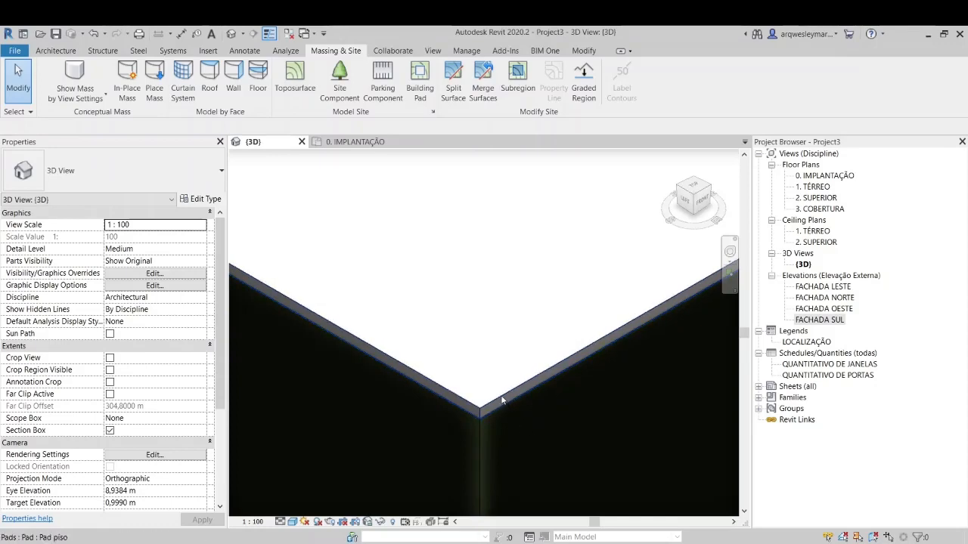
Edit the building pad's boundary in top view, moving its edges outward to enlarge the rectangle to about 24 by 19.2 m.
{"action": "left_click", "coordinate": [507, 408]}
{"action": "scroll", "coordinate": [465, 466], "scroll_direction": "down", "scroll_amount": 5}
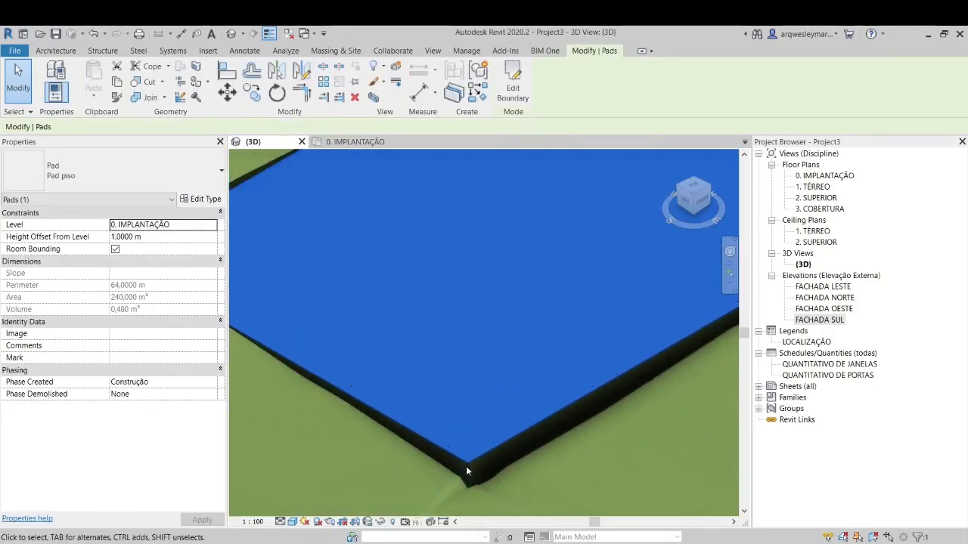
{"action": "left_click", "coordinate": [521, 97]}
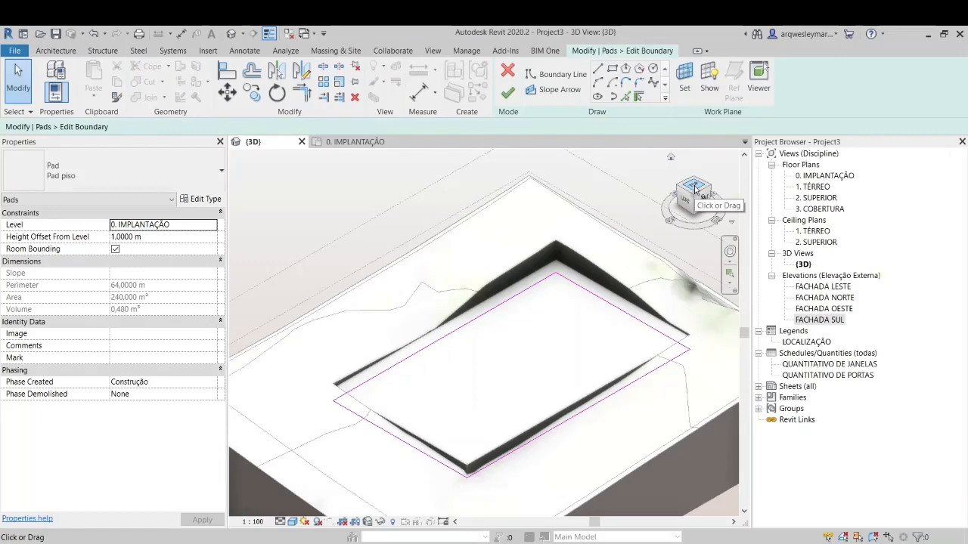
{"action": "left_click", "coordinate": [694, 188]}
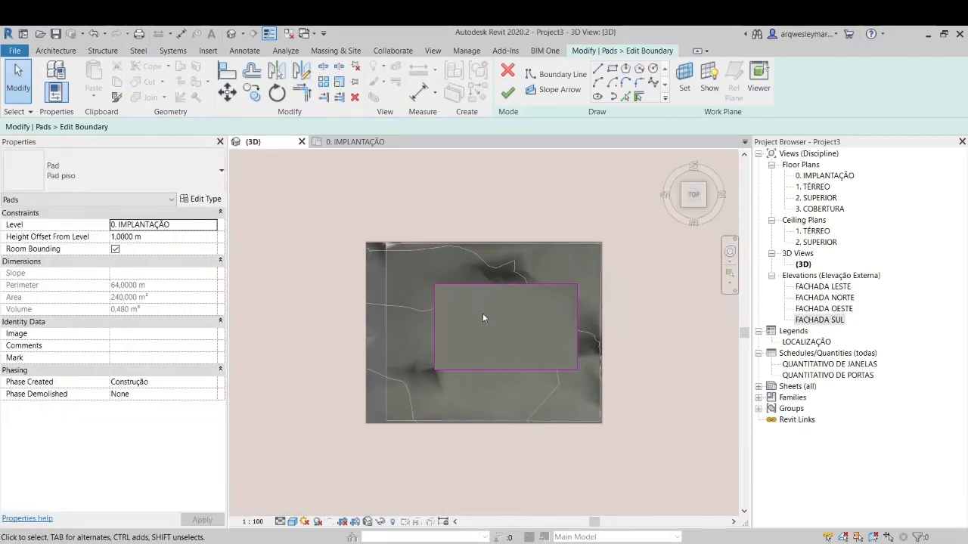
{"action": "scroll", "coordinate": [413, 305], "scroll_direction": "down", "scroll_amount": 3}
{"action": "left_click_drag", "start_coordinate": [396, 302], "coordinate": [349, 301]}
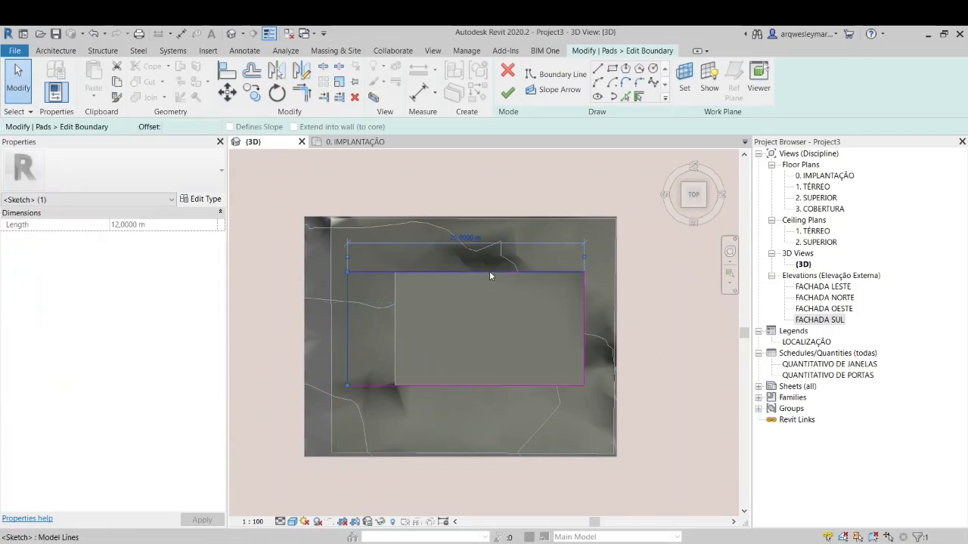
{"action": "left_click_drag", "start_coordinate": [489, 271], "coordinate": [488, 245]}
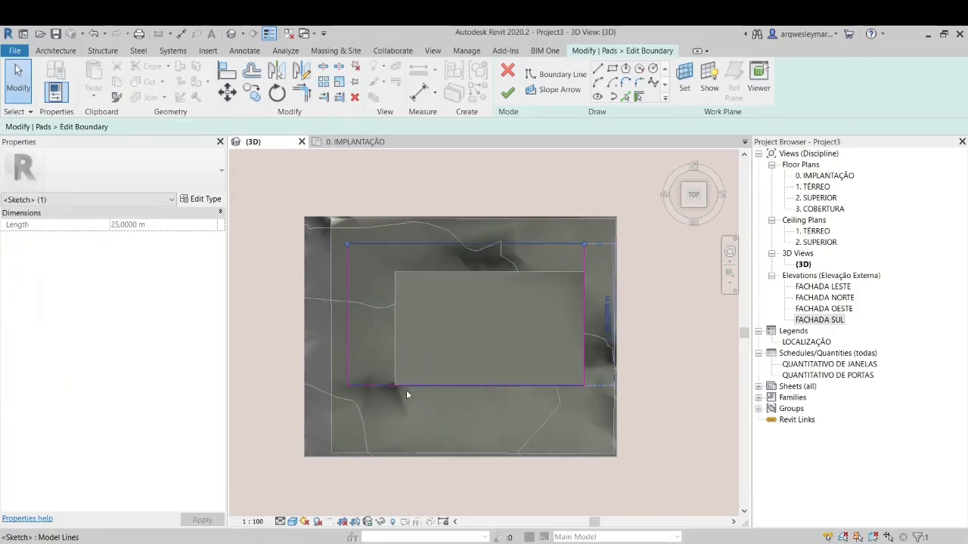
{"action": "left_click", "coordinate": [596, 252]}
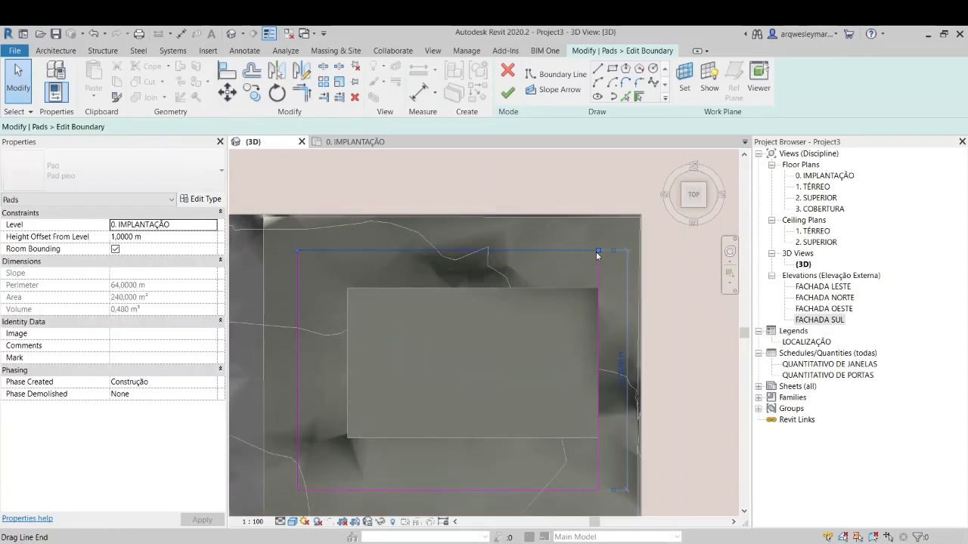
Open the boundary's upper-right corner in plan by shortening both adjoining edges, the vertical one to about 12.9 m, and deleting the leftover segment.
{"action": "left_click_drag", "start_coordinate": [598, 253], "coordinate": [514, 252]}
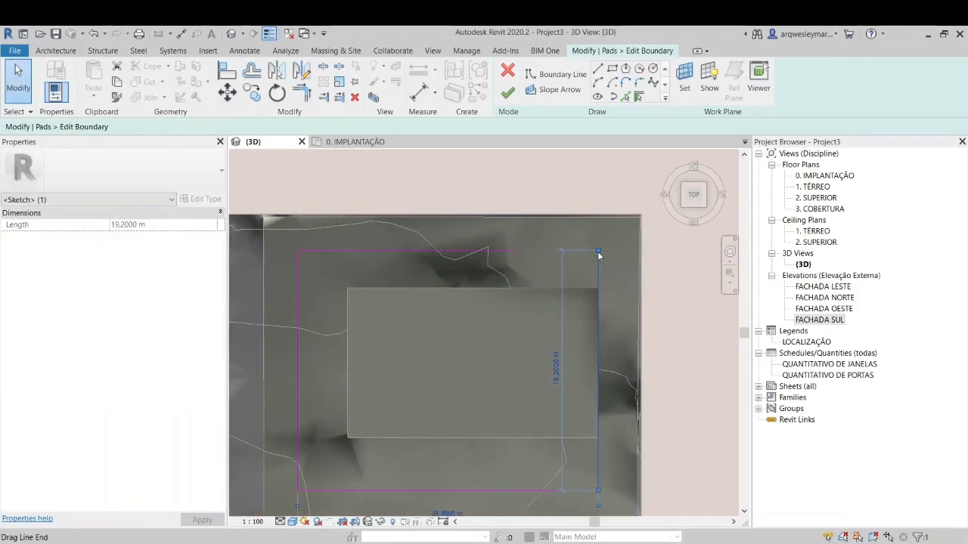
{"action": "left_click", "coordinate": [658, 318]}
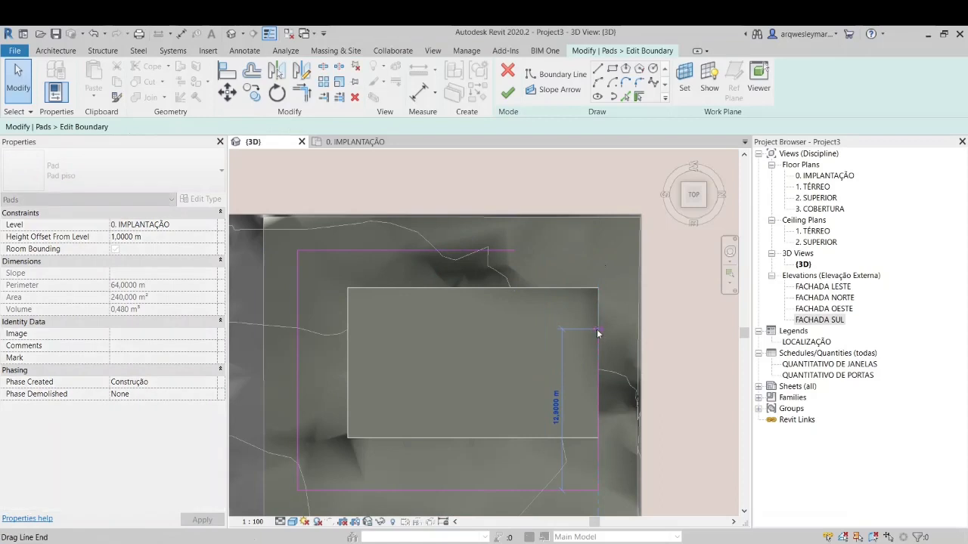
{"action": "left_click", "coordinate": [598, 408]}
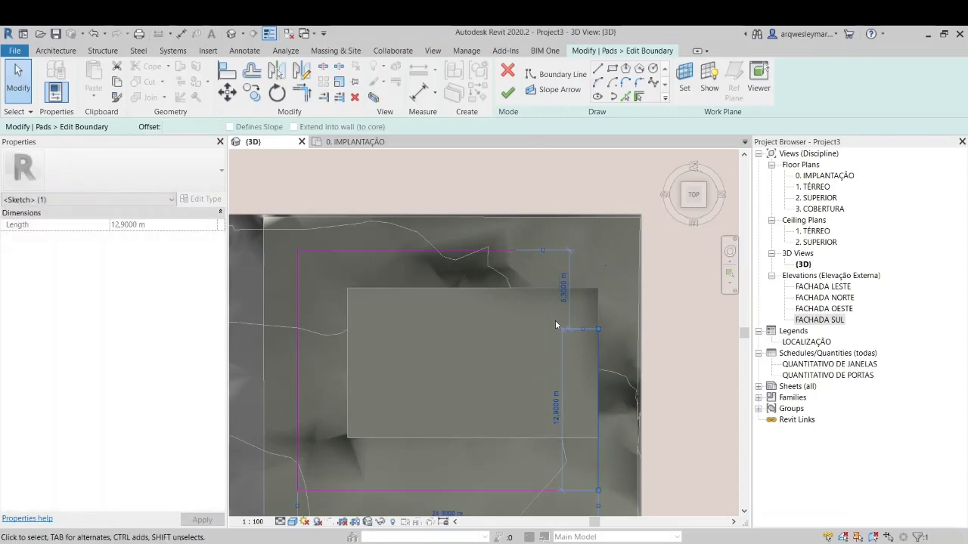
{"action": "left_click", "coordinate": [579, 328]}
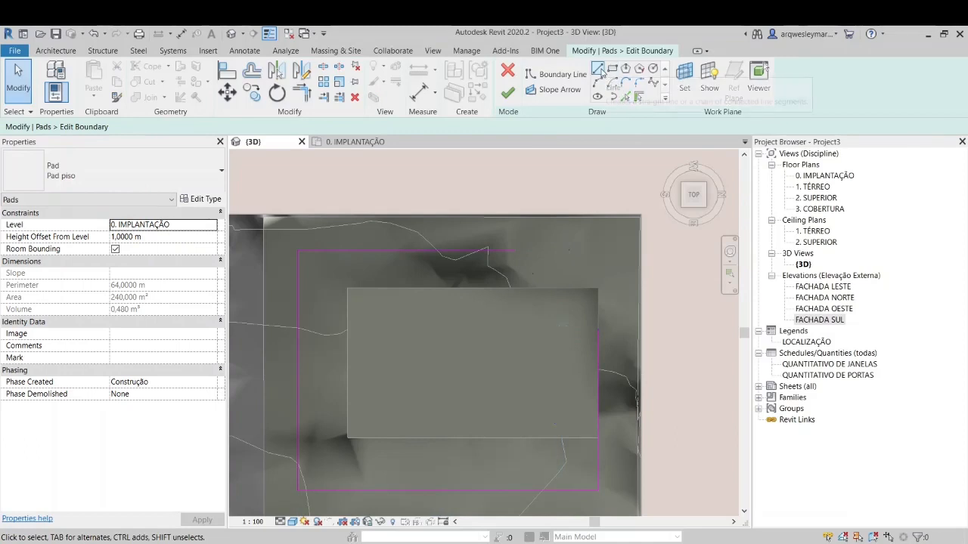
Close the open corner with a diagonal boundary line at about 45°, finish the pad's sketch and dismiss the save reminder without saving.
{"action": "left_click", "coordinate": [599, 69]}
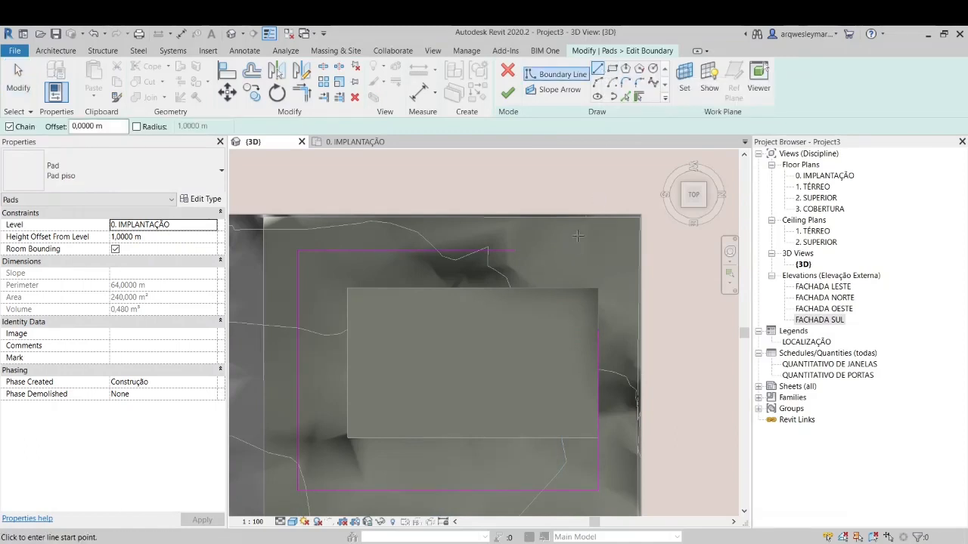
{"action": "left_click", "coordinate": [514, 250]}
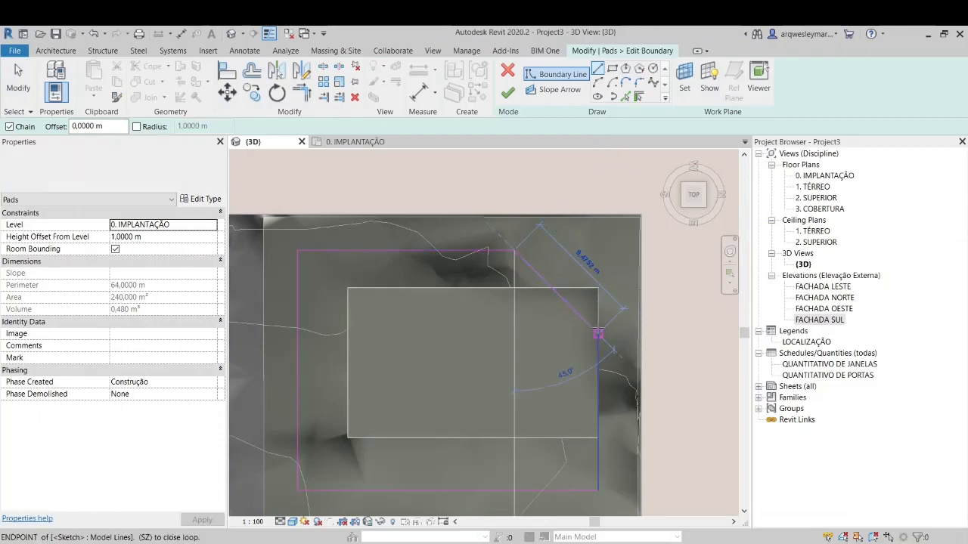
{"action": "scroll", "coordinate": [598, 337], "scroll_direction": "up", "scroll_amount": 5}
{"action": "left_click", "coordinate": [598, 337]}
{"action": "scroll", "coordinate": [605, 340], "scroll_direction": "down", "scroll_amount": 5}
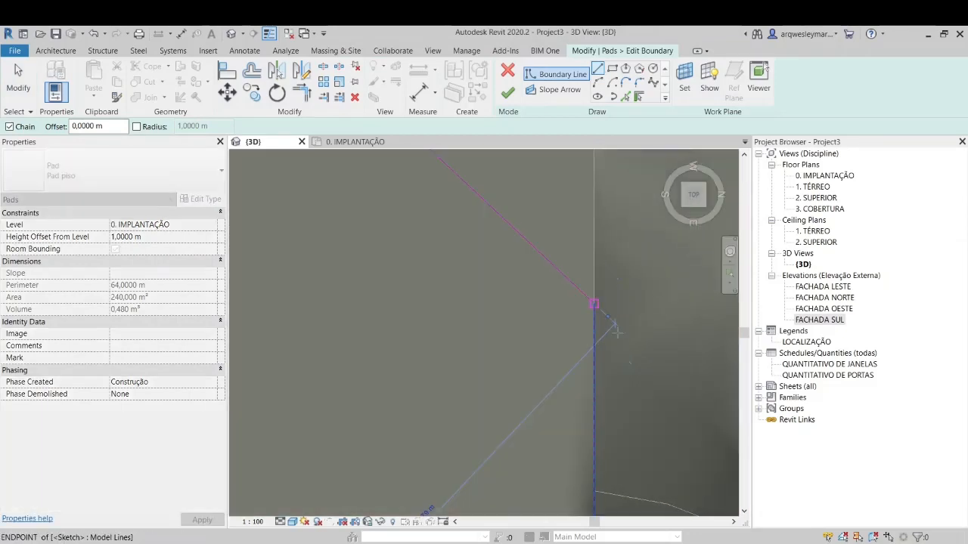
{"action": "scroll", "coordinate": [601, 340], "scroll_direction": "up", "scroll_amount": 2}
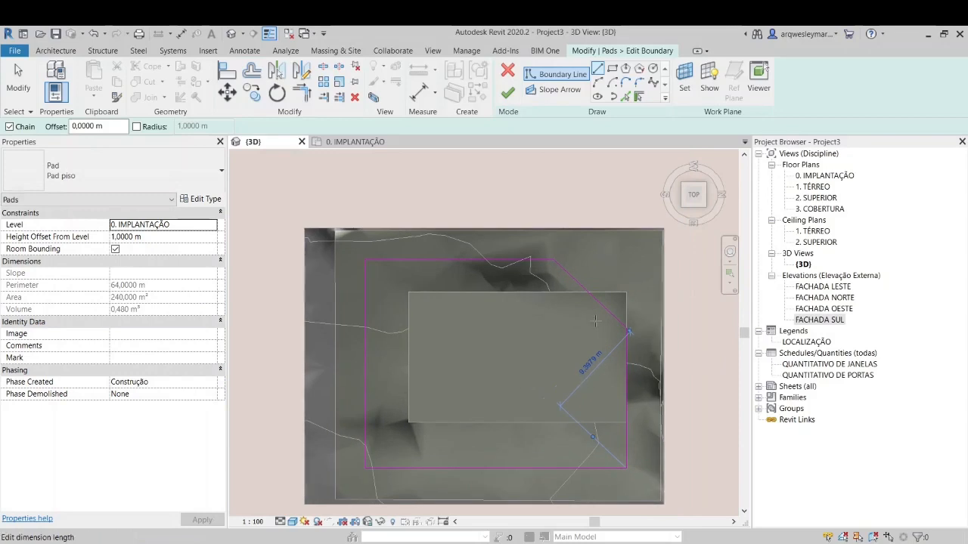
{"action": "left_click", "coordinate": [509, 93]}
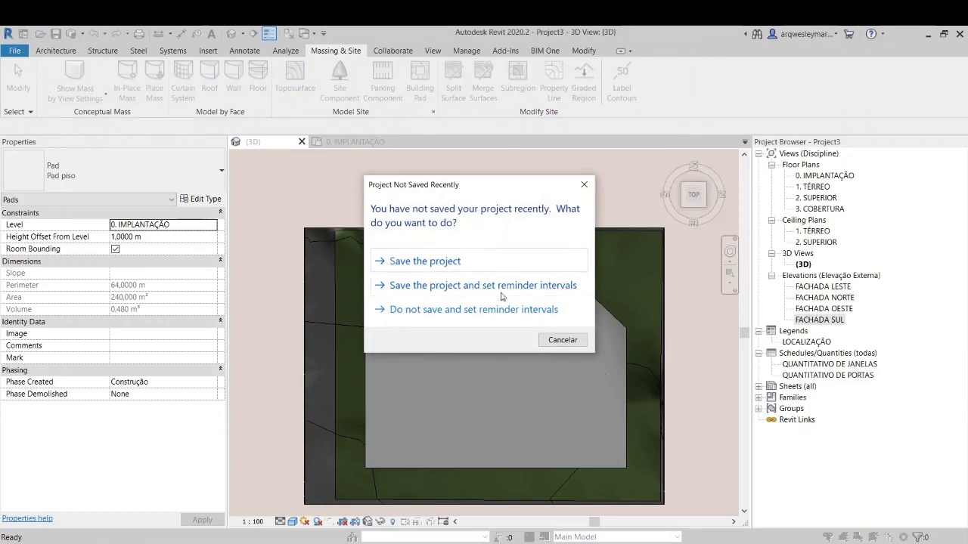
{"action": "left_click", "coordinate": [561, 342]}
{"action": "left_click", "coordinate": [521, 380]}
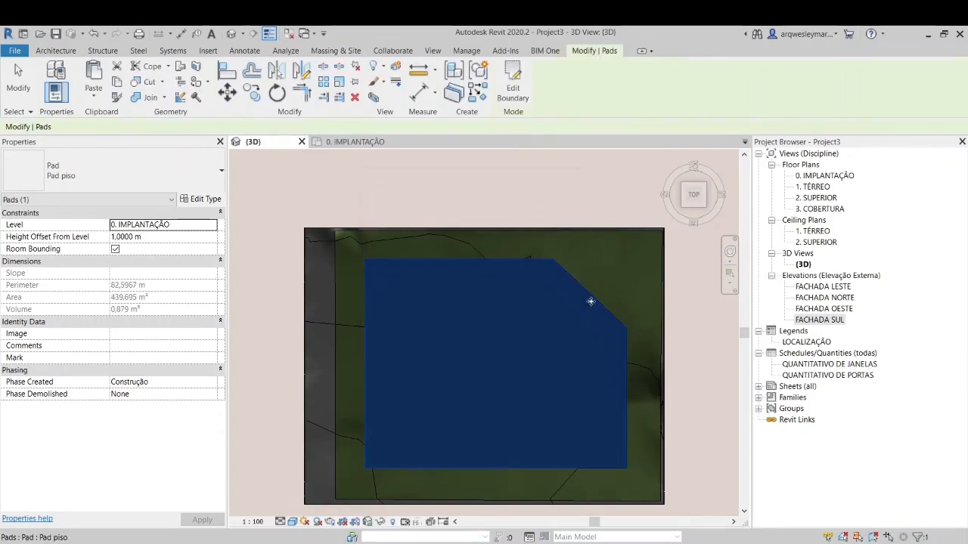
Return to the isometric view, deselect the pad and examine the reshaped platform within the terrain.
{"action": "left_click_drag", "start_coordinate": [689, 208], "coordinate": [707, 203]}
{"action": "left_click", "coordinate": [705, 198]}
{"action": "scroll", "coordinate": [548, 284], "scroll_direction": "down", "scroll_amount": 2}
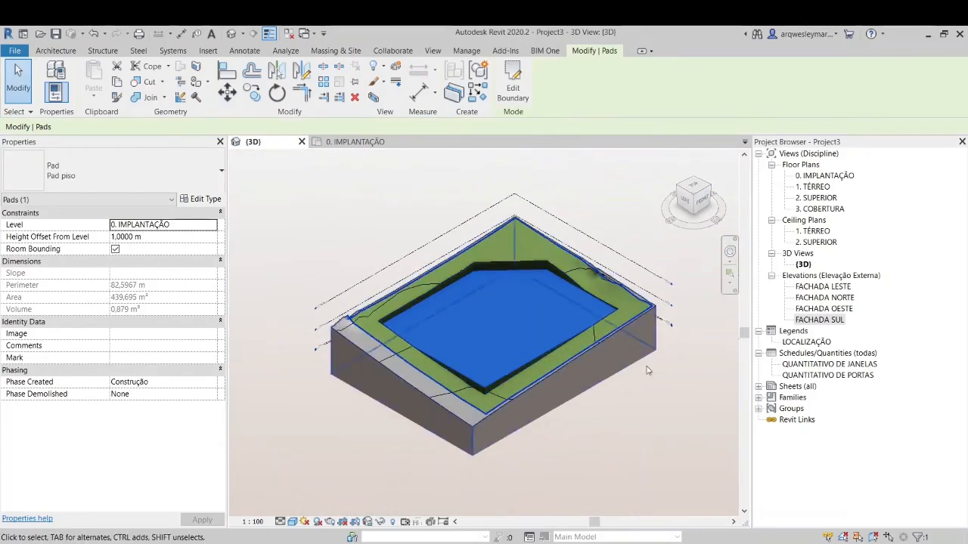
{"action": "left_click", "coordinate": [627, 417]}
{"action": "scroll", "coordinate": [563, 392], "scroll_direction": "up", "scroll_amount": 3}
{"action": "scroll", "coordinate": [563, 392], "scroll_direction": "down", "scroll_amount": 1}
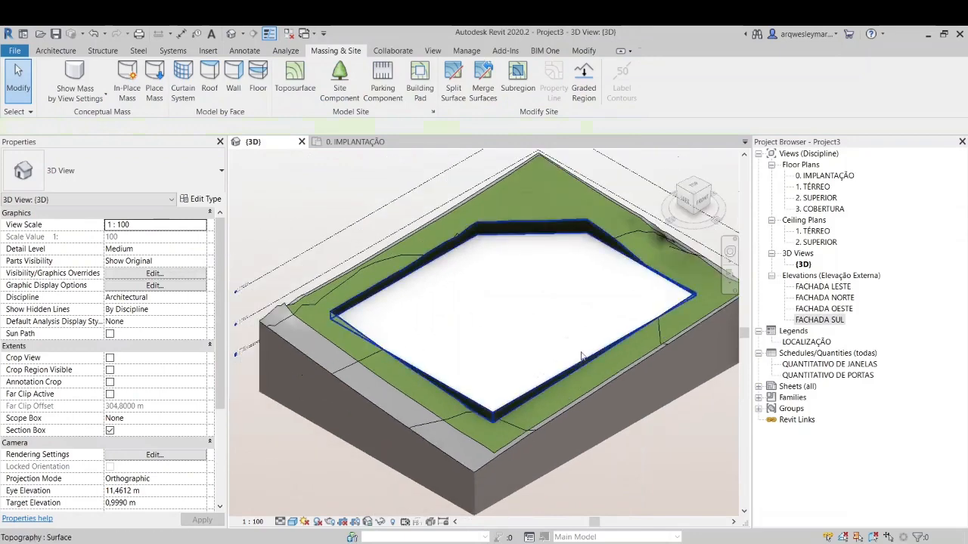